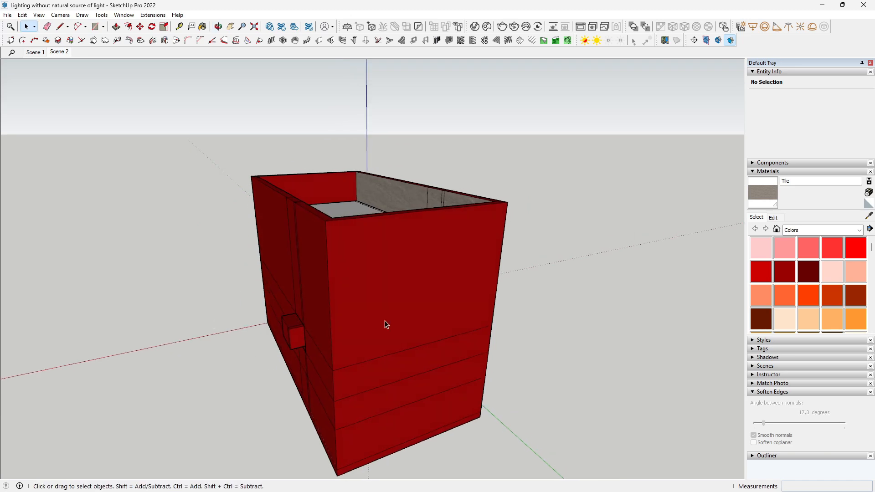
# - Examine the closed exterior of the red-walled room model from several sides
pyautogui.moveTo(449, 321); pyautogui.dragTo(579, 365, button='middle')
pyautogui.keyDown('shift'); pyautogui.moveTo(287, 388); pyautogui.dragTo(358, 327, button='middle'); pyautogui.keyUp('shift')
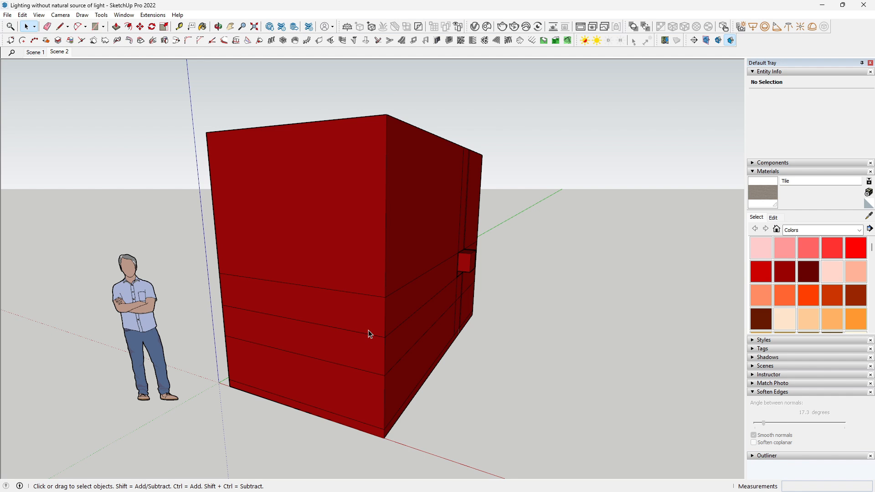
pyautogui.scroll(-1, 369, 330)
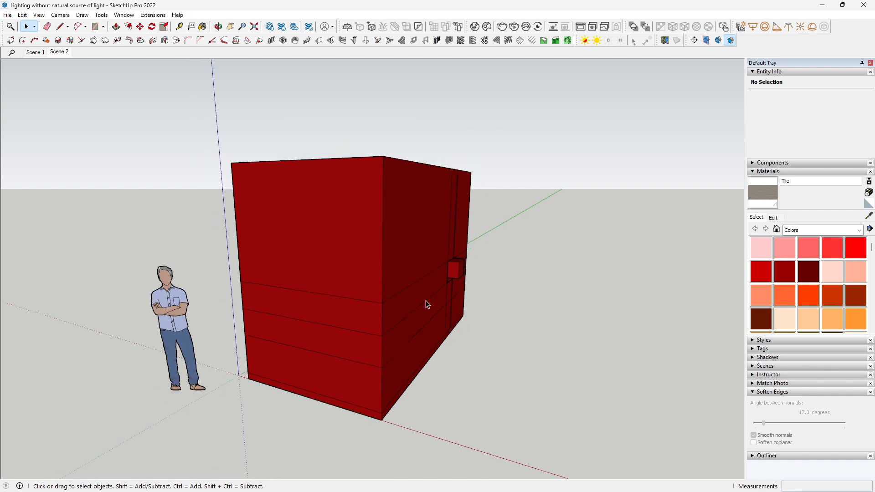
pyautogui.moveTo(427, 305); pyautogui.dragTo(360, 313, button='middle')
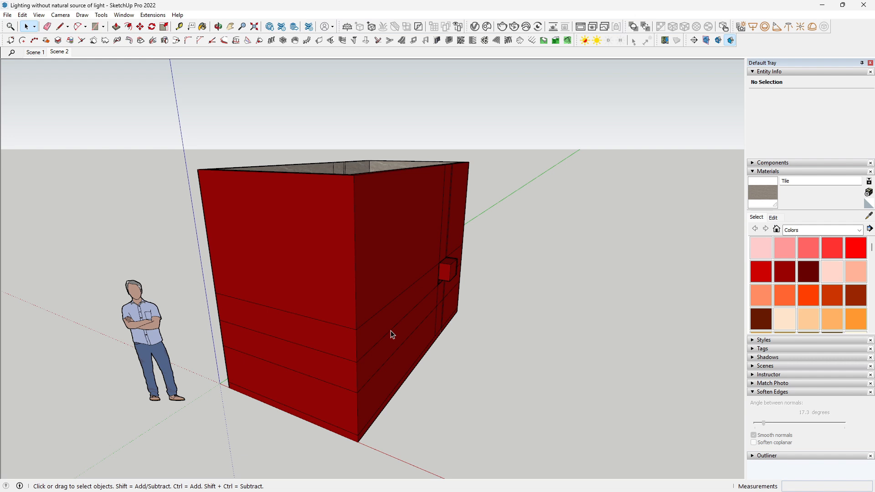
pyautogui.moveTo(409, 294); pyautogui.dragTo(449, 340, button='middle')
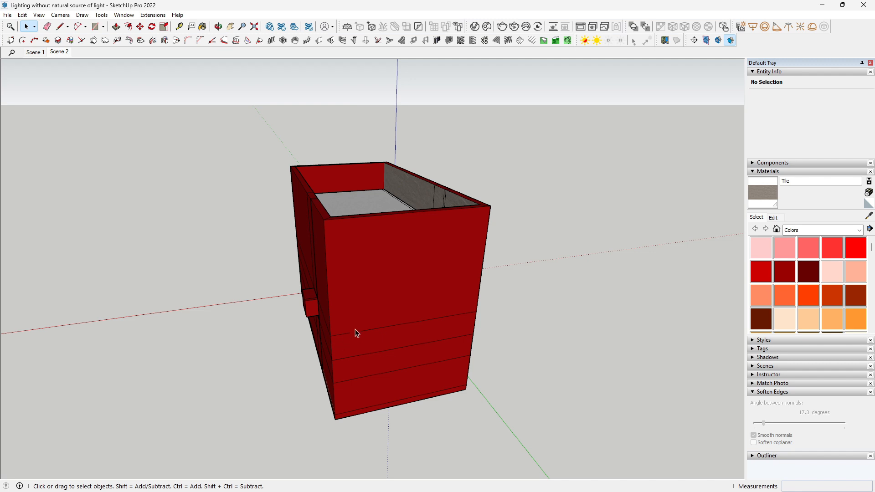
pyautogui.moveTo(302, 345); pyautogui.dragTo(416, 302, button='middle')
pyautogui.scroll(1, 322, 324)
pyautogui.scroll(1, 348, 334)
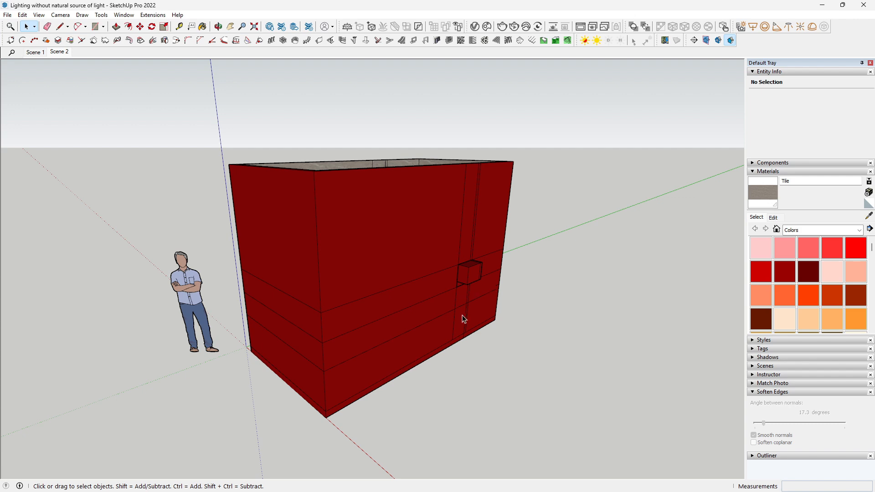
pyautogui.moveTo(441, 323); pyautogui.dragTo(510, 316, button='middle')
pyautogui.scroll(2, 510, 316)
pyautogui.scroll(4, 465, 285)
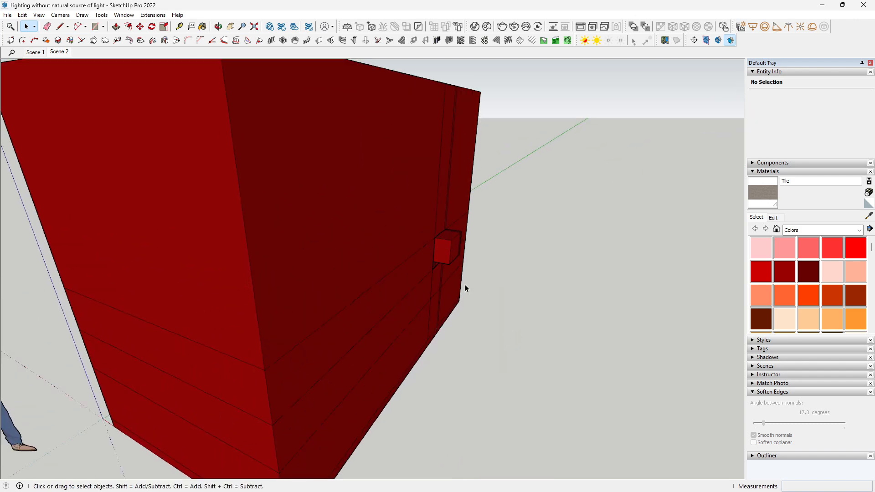
pyautogui.moveTo(428, 296); pyautogui.dragTo(537, 311, button='middle')
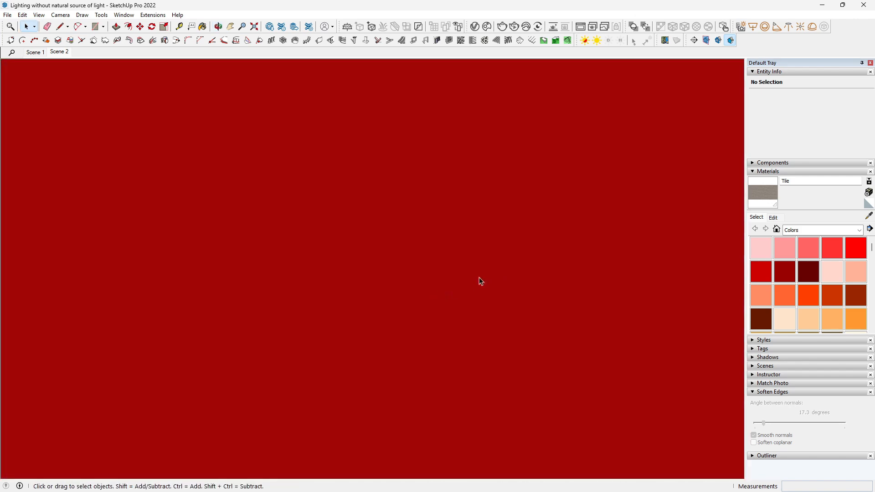
pyautogui.moveTo(478, 279); pyautogui.dragTo(447, 244, button='middle')
pyautogui.keyDown('shift'); pyautogui.moveTo(526, 231); pyautogui.dragTo(506, 230, button='middle'); pyautogui.keyUp('shift')
pyautogui.middleClick(518, 210)
pyautogui.middleClick(518, 210)
pyautogui.moveTo(314, 334); pyautogui.dragTo(451, 272, button='middle')
pyautogui.scroll(-1, 451, 295)
pyautogui.press('Return')
pyautogui.press('space')
pyautogui.scroll(-2, 450, 272)
pyautogui.scroll(-8, 470, 292)
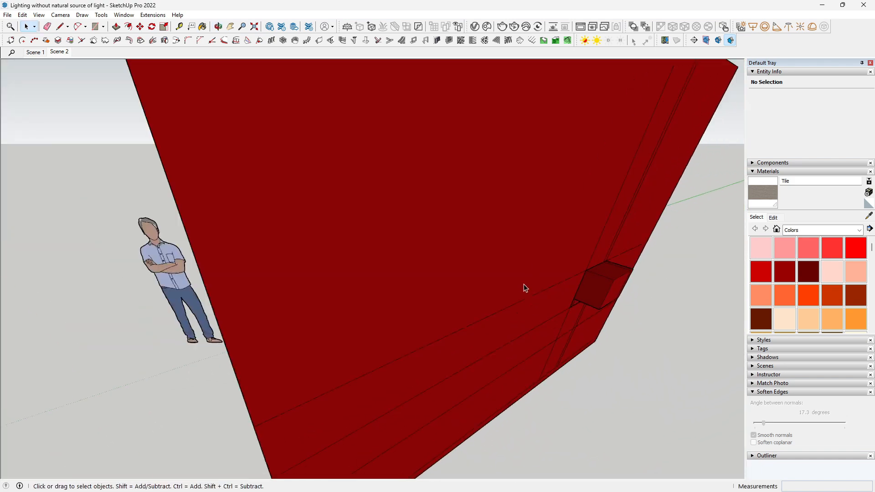
pyautogui.moveTo(518, 314); pyautogui.dragTo(518, 303, button='middle')
pyautogui.scroll(5, 514, 328)
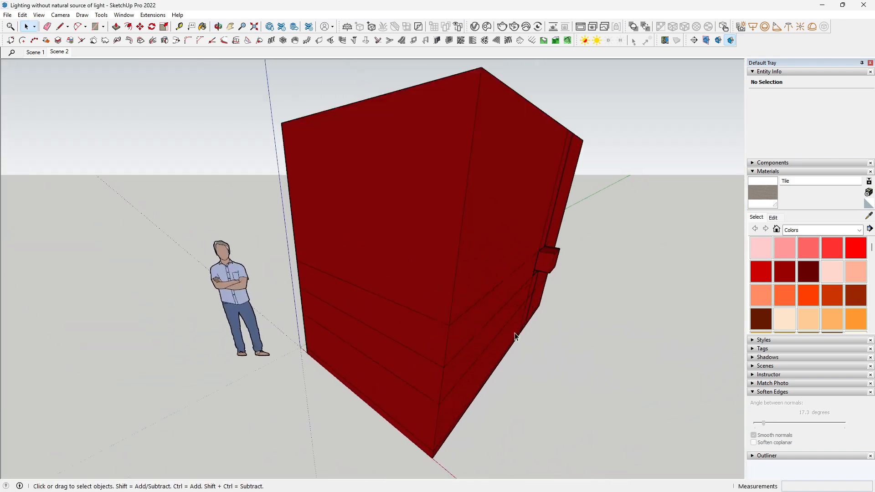
pyautogui.moveTo(469, 327); pyautogui.dragTo(475, 294, button='middle')
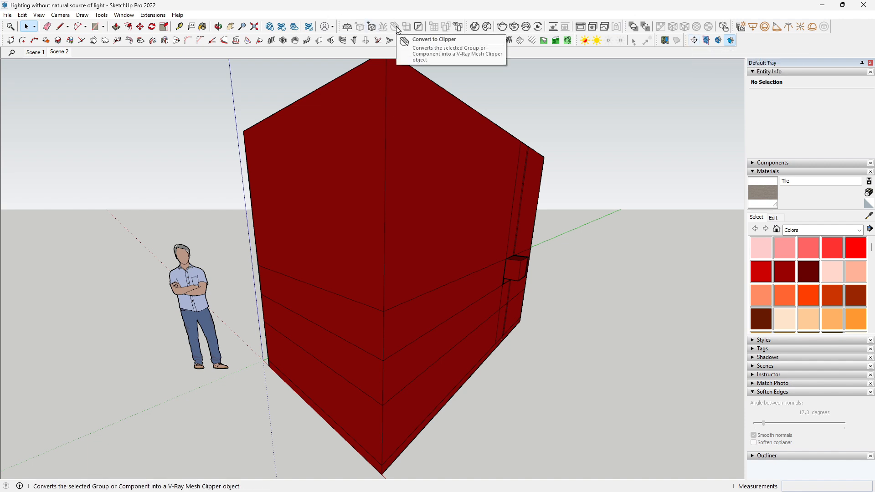
# - Check the V-Ray Asset Editor's geometries list for the section plane's clipper entry, then close the editor
pyautogui.click(695, 41)
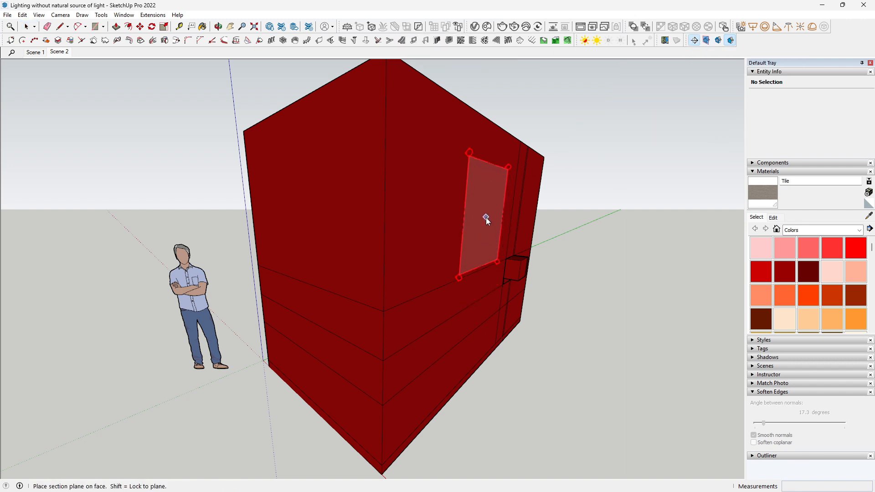
pyautogui.click(476, 27)
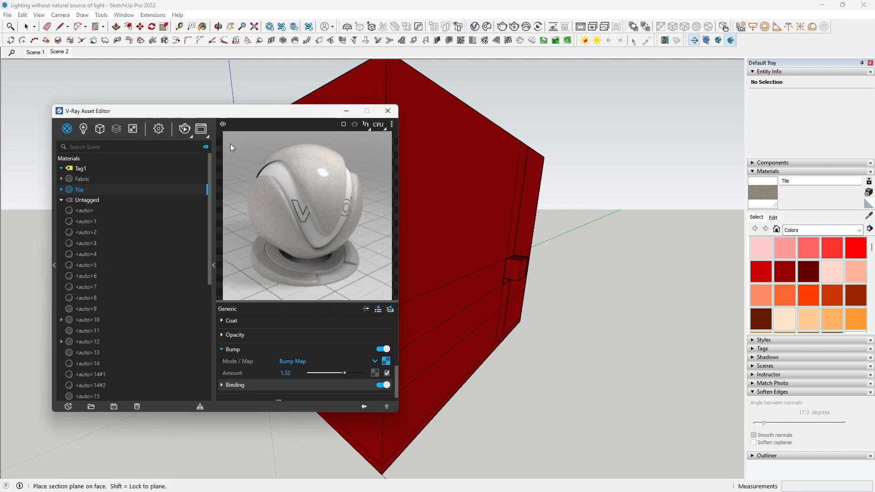
pyautogui.click(100, 130)
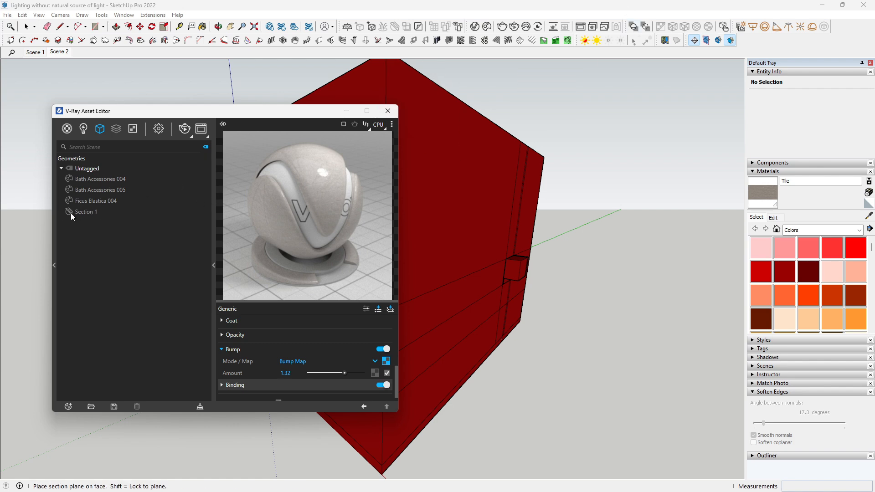
pyautogui.click(403, 28)
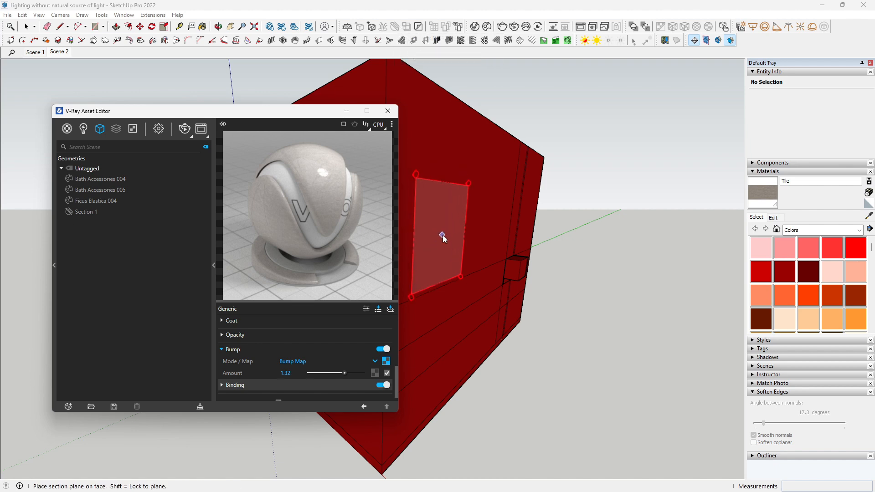
pyautogui.click(388, 112)
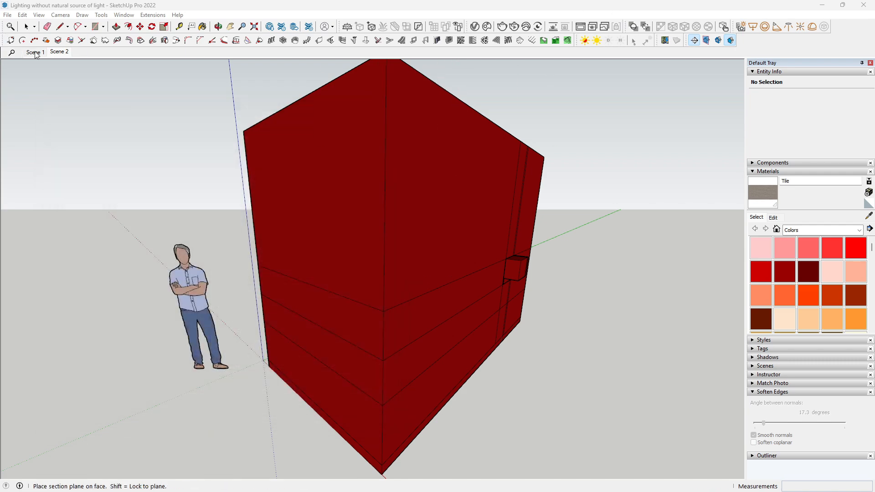
# - Show Scene 1 and examine the sectioned bathroom from outside and through its open front
pyautogui.click(36, 53)
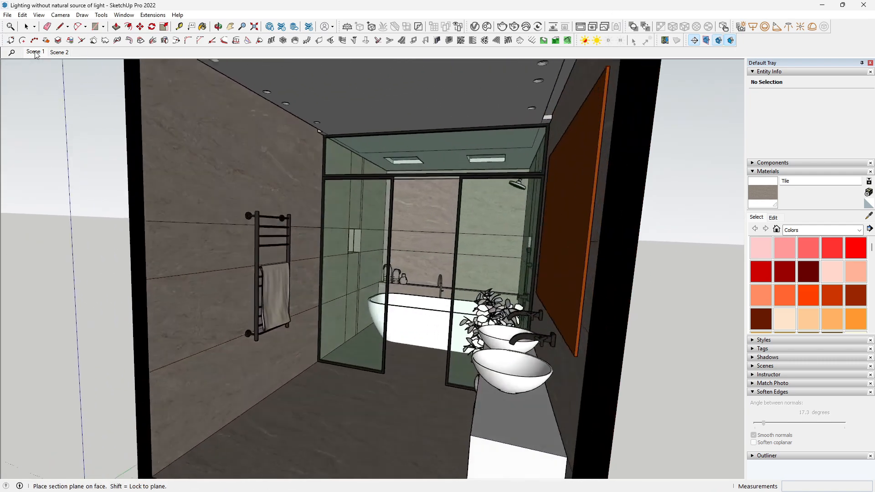
pyautogui.scroll(-10, 343, 229)
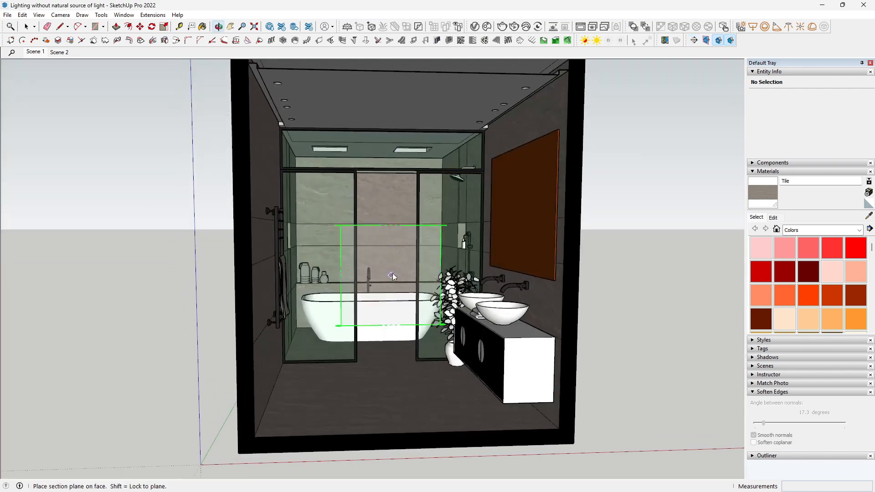
pyautogui.moveTo(349, 264); pyautogui.dragTo(372, 323, button='middle')
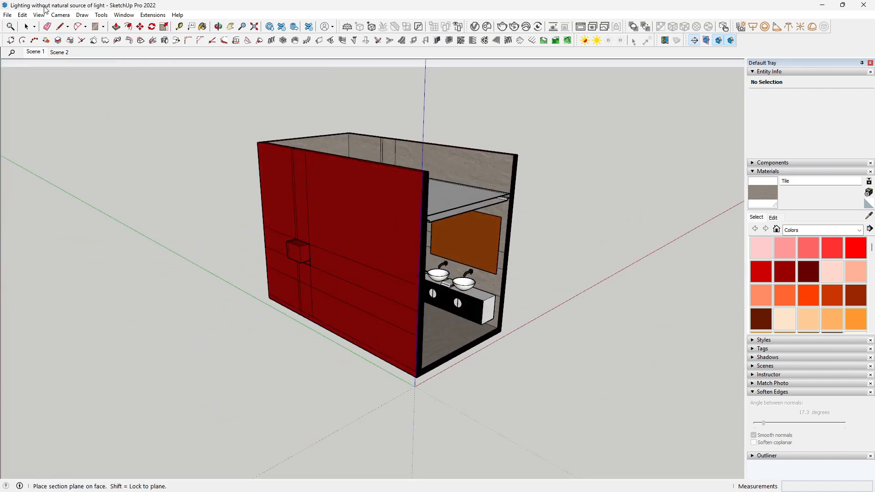
pyautogui.click(25, 27)
pyautogui.scroll(3, 518, 315)
pyautogui.moveTo(509, 314); pyautogui.dragTo(340, 214, button='middle')
pyautogui.scroll(-2, 370, 349)
pyautogui.scroll(3, 342, 255)
pyautogui.scroll(-2, 345, 274)
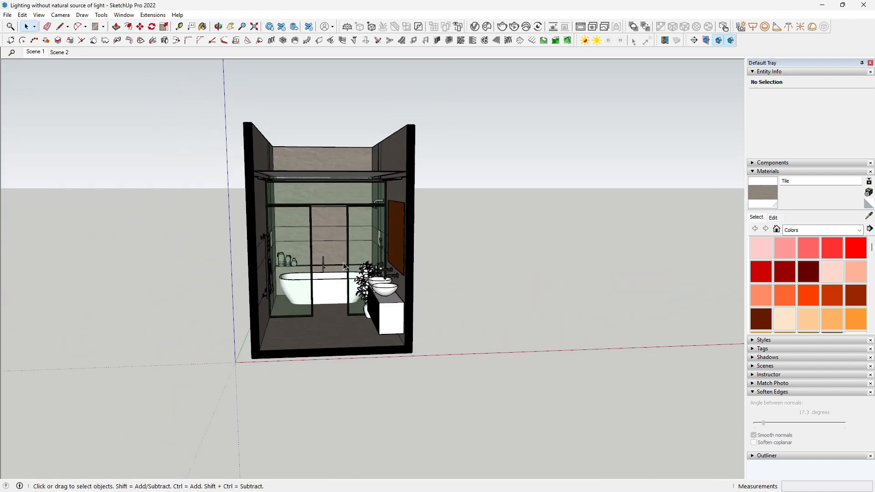
pyautogui.scroll(4, 344, 276)
pyautogui.moveTo(344, 275); pyautogui.dragTo(543, 195, button='middle')
pyautogui.scroll(-3, 341, 257)
pyautogui.scroll(3, 341, 257)
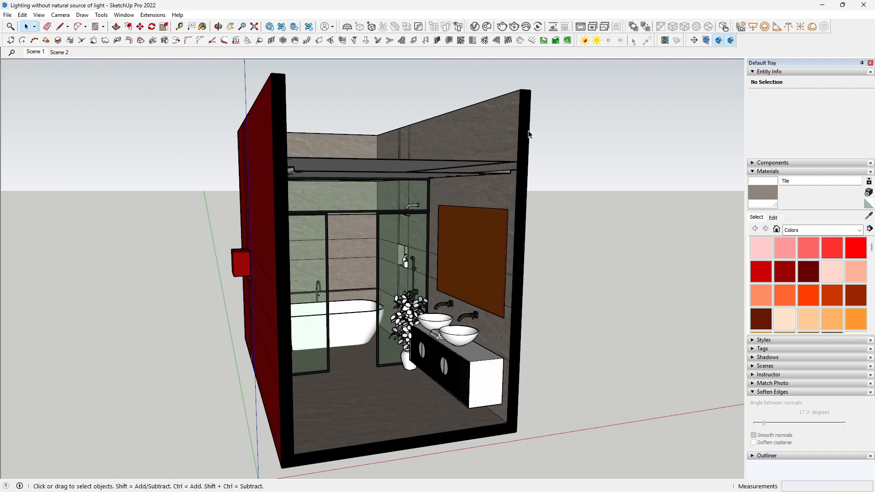
# - Select the section plane cutting the room's front and inspect the bathroom interior through the cut
pyautogui.click(288, 182)
pyautogui.scroll(-3, 287, 176)
pyautogui.scroll(6, 474, 381)
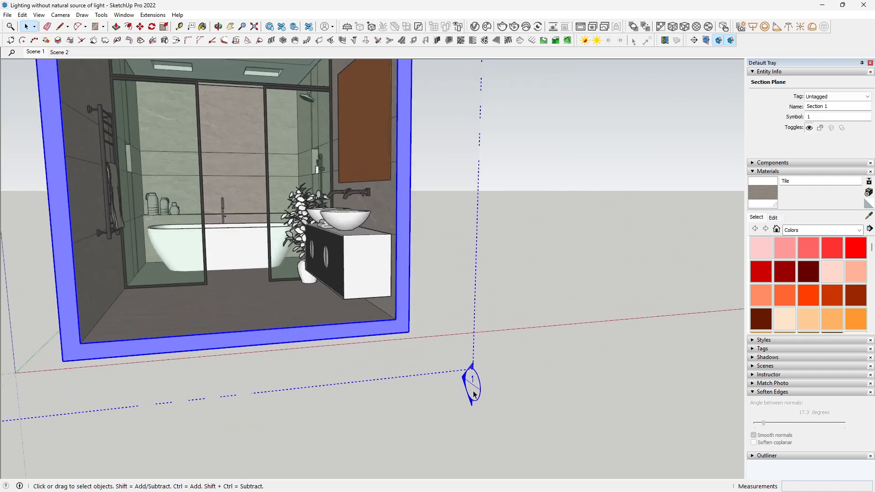
pyautogui.scroll(-5, 475, 383)
pyautogui.moveTo(474, 382); pyautogui.dragTo(271, 303, button='middle')
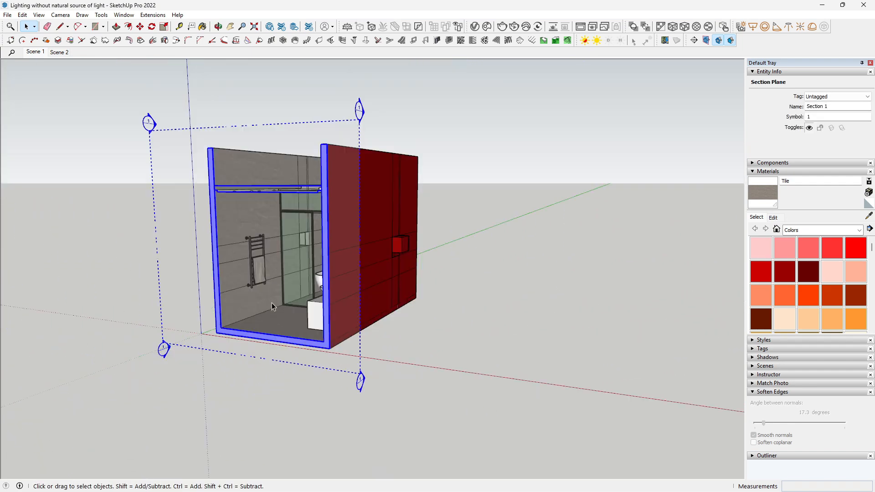
pyautogui.scroll(4, 328, 310)
pyautogui.moveTo(357, 319); pyautogui.dragTo(410, 310, button='middle')
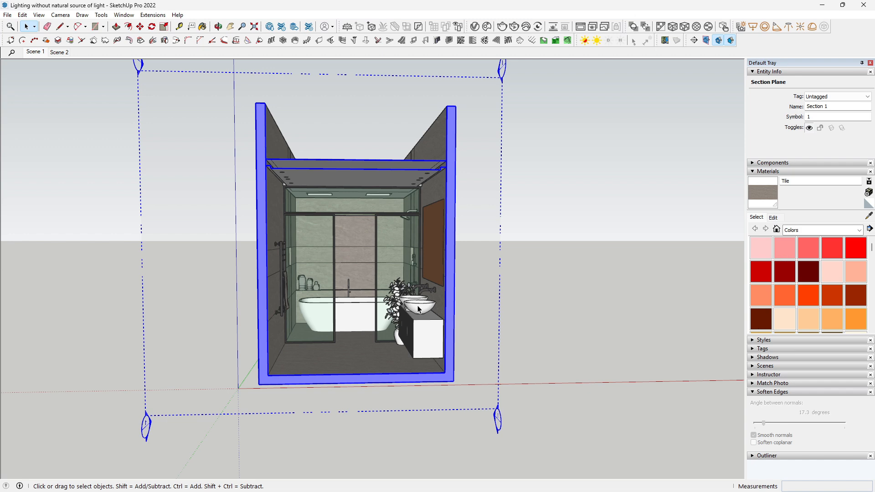
pyautogui.scroll(5, 419, 309)
pyautogui.moveTo(462, 409); pyautogui.dragTo(366, 390, button='middle')
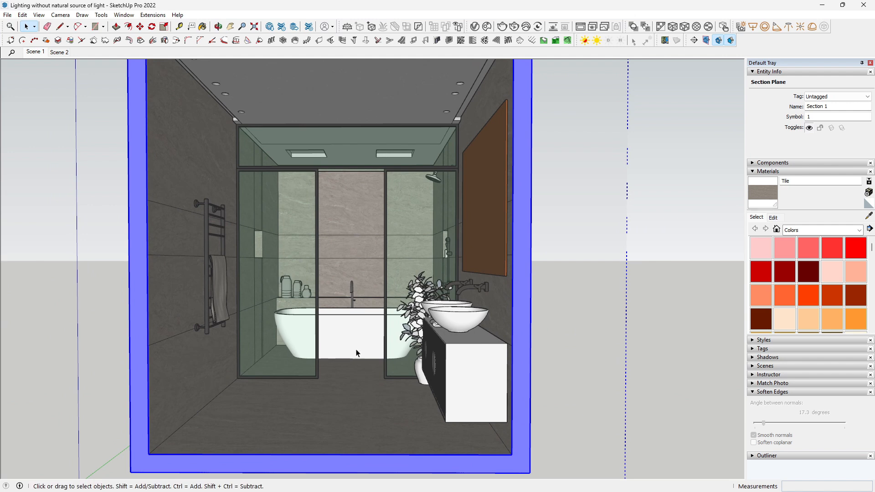
pyautogui.scroll(1, 416, 373)
pyautogui.keyDown('shift'); pyautogui.moveTo(469, 379); pyautogui.dragTo(528, 405, button='middle'); pyautogui.keyUp('shift')
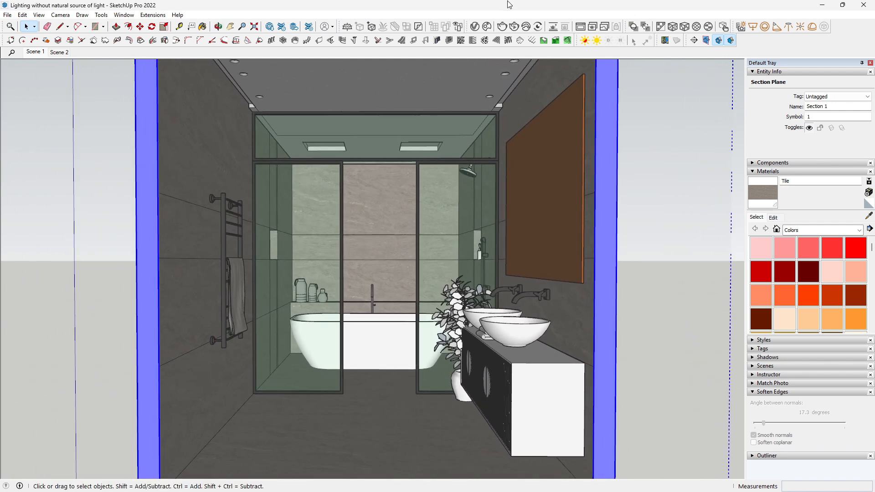
# - Enable Safe Frame in the V-Ray render output settings and move the Asset Editor clear of the room view
pyautogui.click(483, 28)
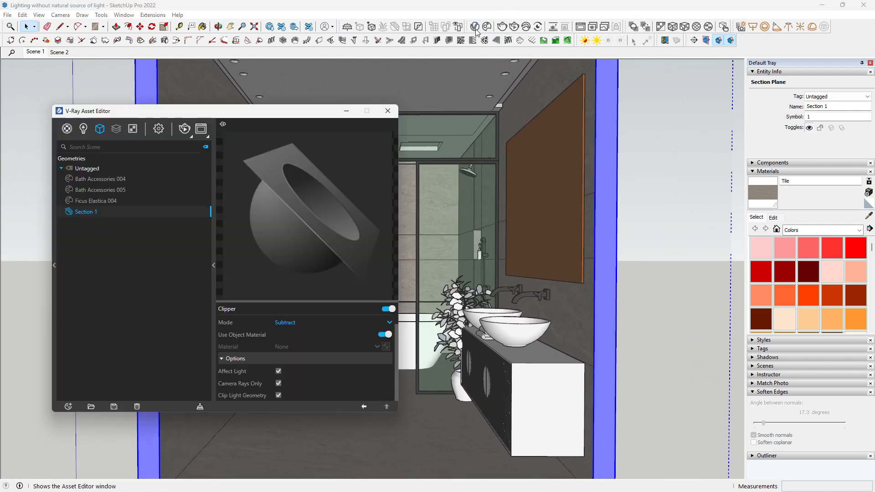
pyautogui.click(157, 130)
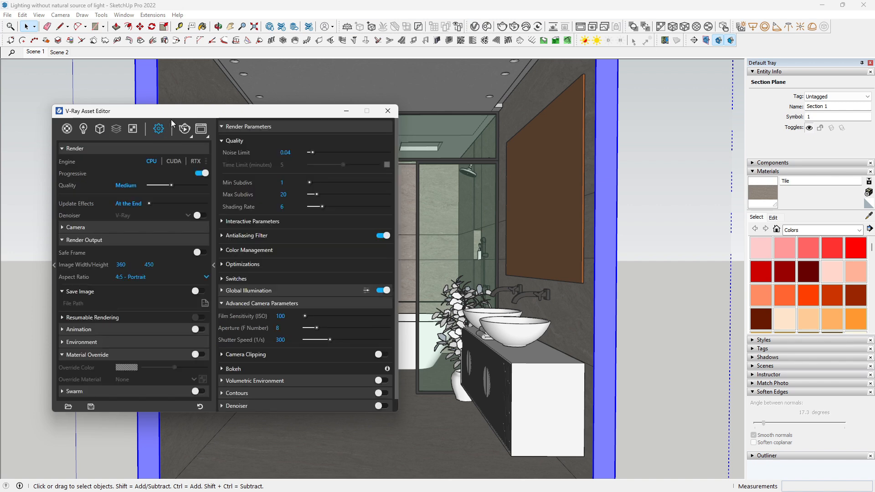
pyautogui.click(199, 253)
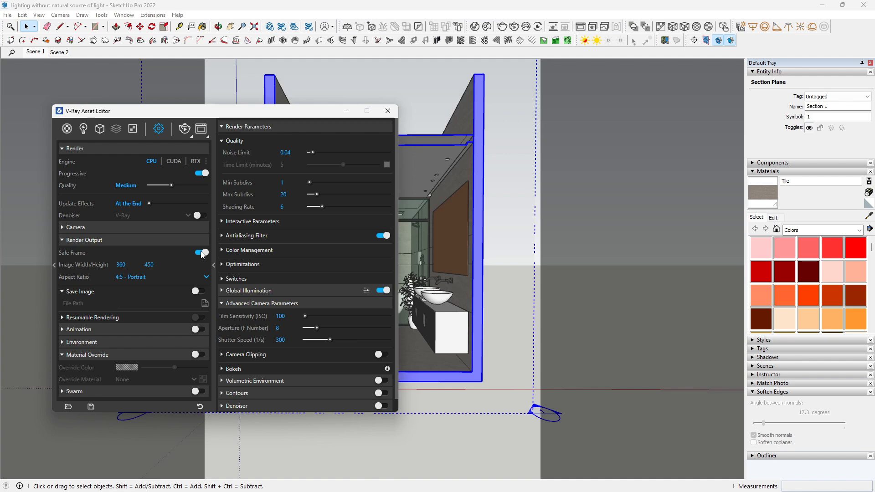
pyautogui.moveTo(219, 116); pyautogui.dragTo(716, 97)
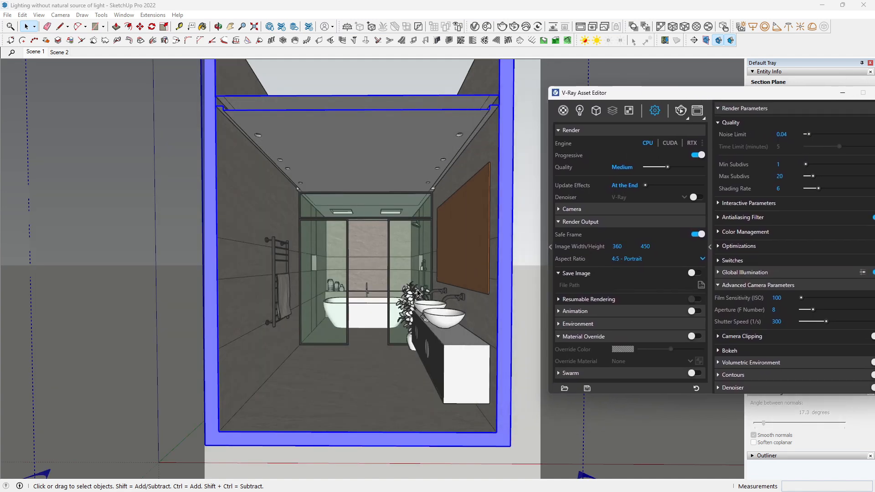
# - Frame the bathroom interior within the safe frame and show the two-point perspective view of Scene 2
pyautogui.scroll(2, 417, 291)
pyautogui.scroll(-2, 409, 333)
pyautogui.scroll(1, 285, 311)
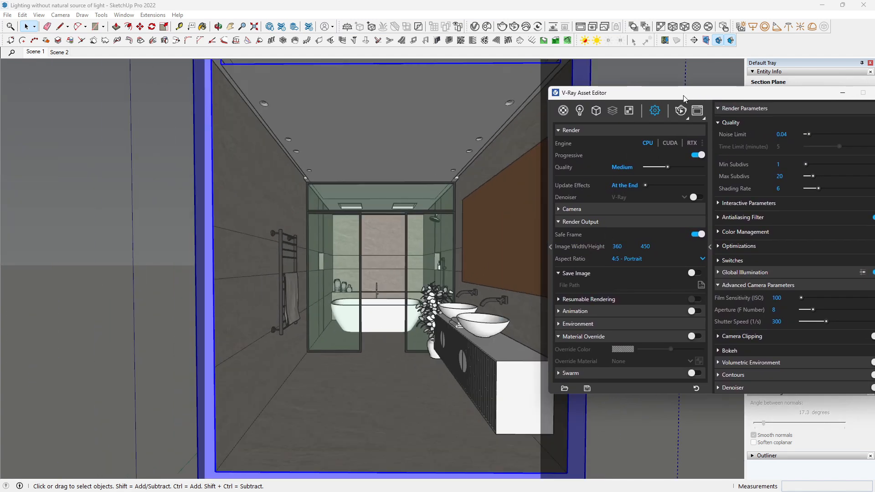
pyautogui.moveTo(684, 98); pyautogui.dragTo(731, 81)
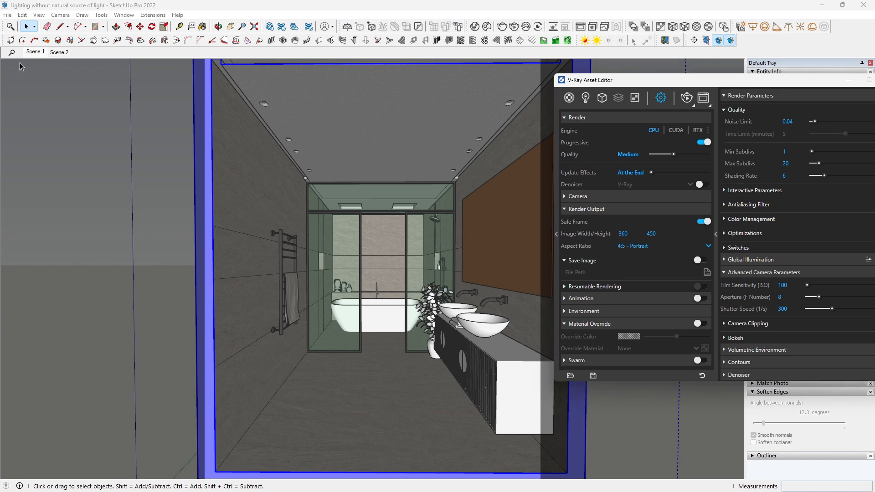
pyautogui.click(35, 52)
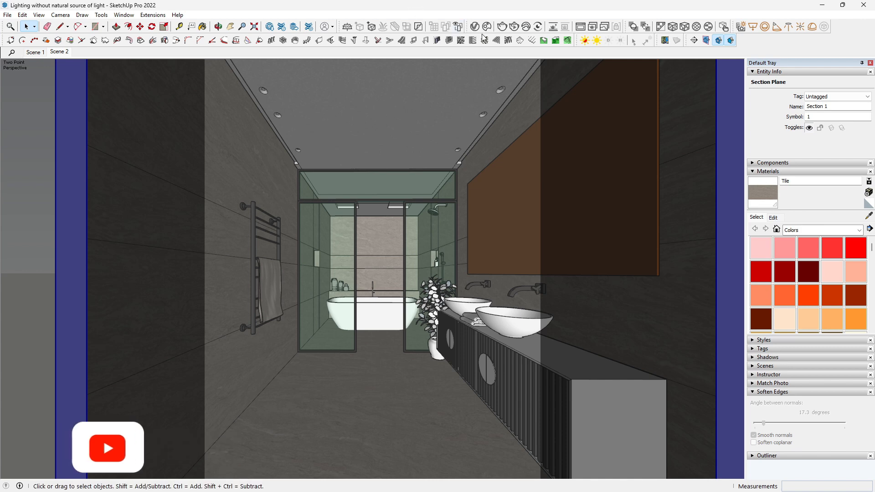
pyautogui.click(519, 29)
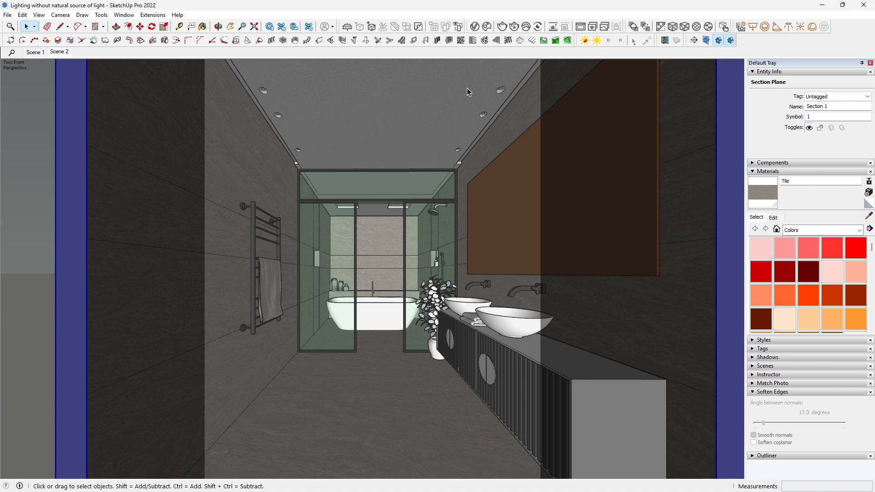
# - Inspect the sectioned room and its section plane from outside with the safe frame shown
pyautogui.moveTo(442, 209); pyautogui.dragTo(390, 292, button='middle')
pyautogui.moveTo(413, 275); pyautogui.dragTo(339, 285, button='middle')
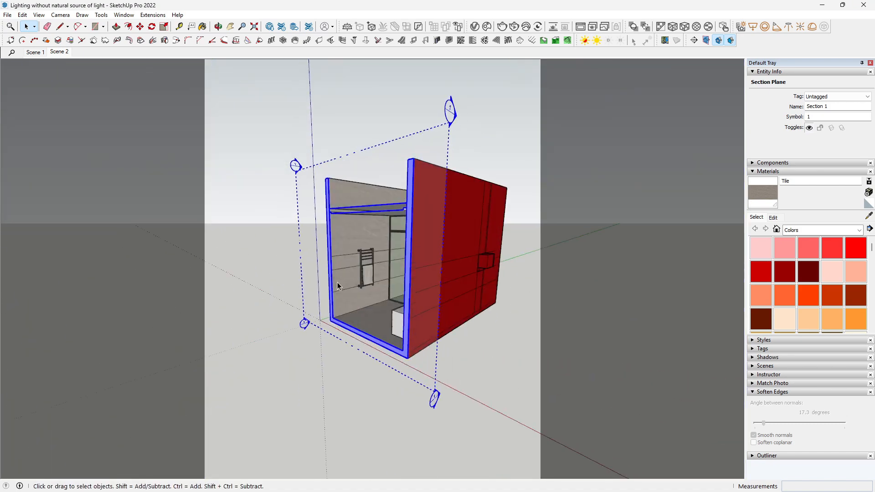
pyautogui.scroll(4, 378, 288)
pyautogui.scroll(-4, 425, 286)
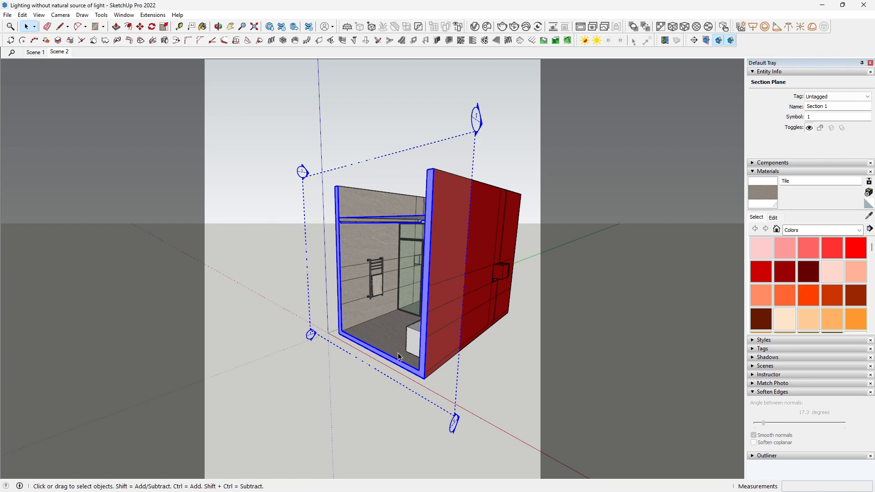
# - Examine the room's closed outer walls and the cut front edges from both sides, reselecting the section plane
pyautogui.moveTo(400, 356); pyautogui.dragTo(459, 316, button='middle')
pyautogui.scroll(5, 393, 339)
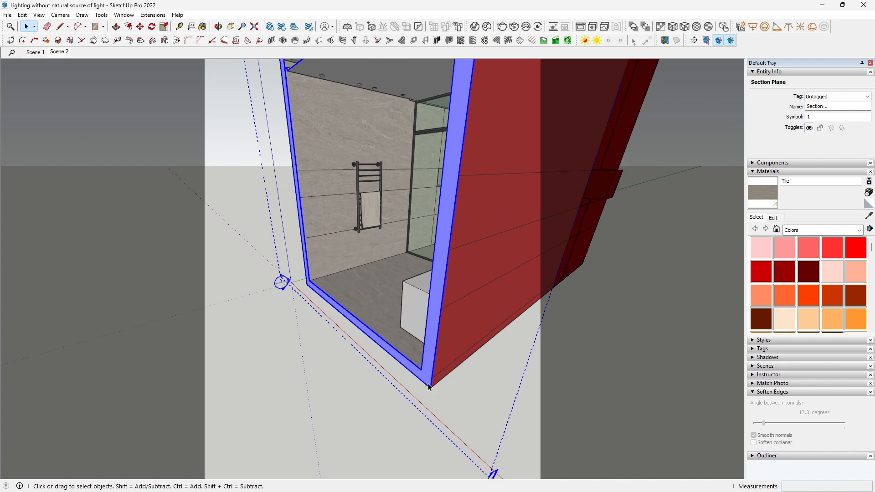
pyautogui.scroll(1, 431, 388)
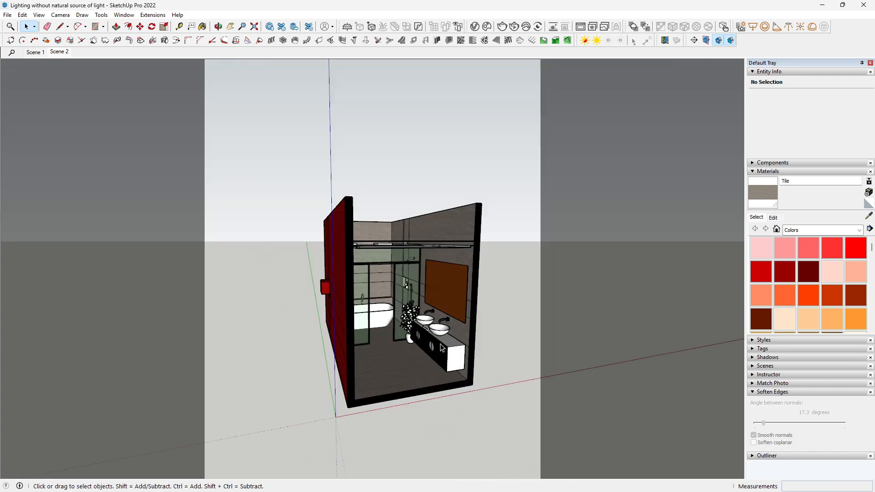
pyautogui.moveTo(443, 348); pyautogui.dragTo(432, 302, button='middle')
pyautogui.scroll(-2, 489, 377)
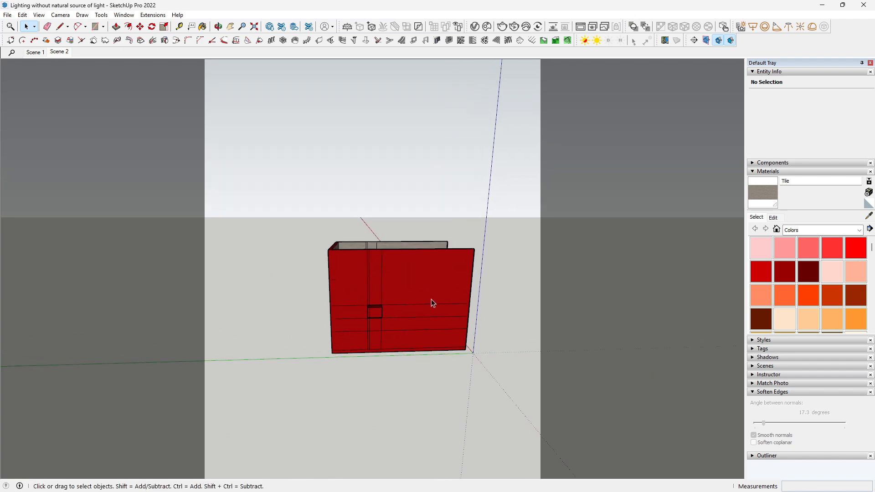
pyautogui.scroll(5, 476, 360)
pyautogui.scroll(2, 462, 358)
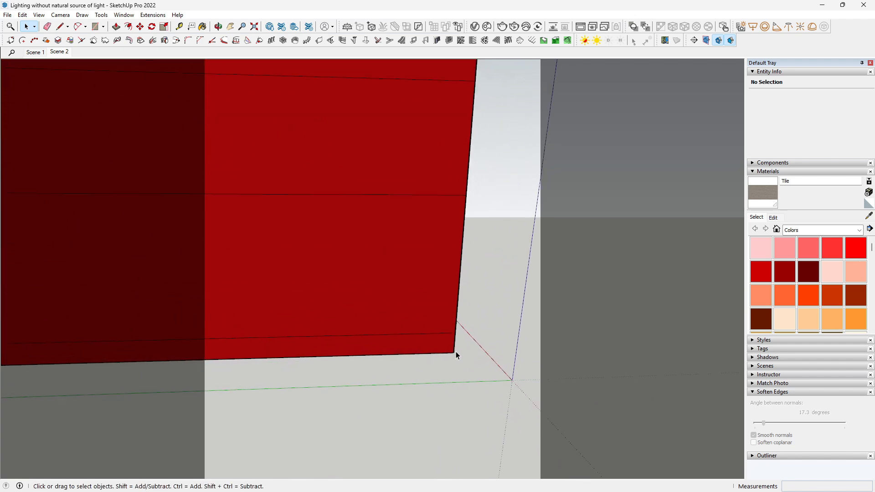
pyautogui.scroll(-5, 456, 352)
pyautogui.moveTo(456, 340); pyautogui.dragTo(450, 371, button='middle')
pyautogui.click(440, 336)
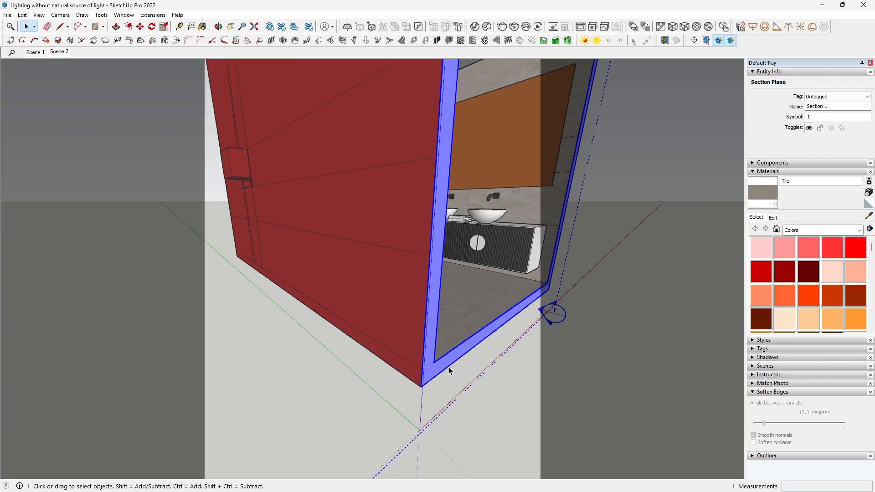
pyautogui.scroll(-1, 448, 370)
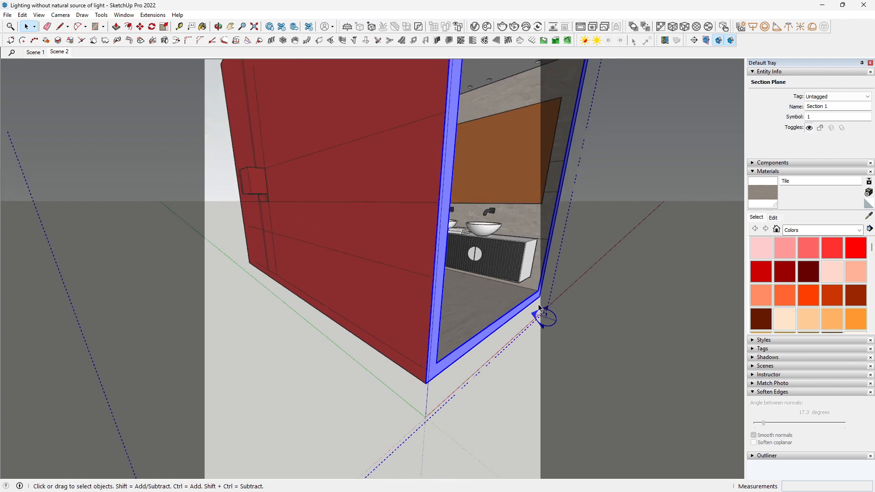
pyautogui.moveTo(446, 367); pyautogui.dragTo(524, 219, button='middle')
pyautogui.scroll(-4, 409, 350)
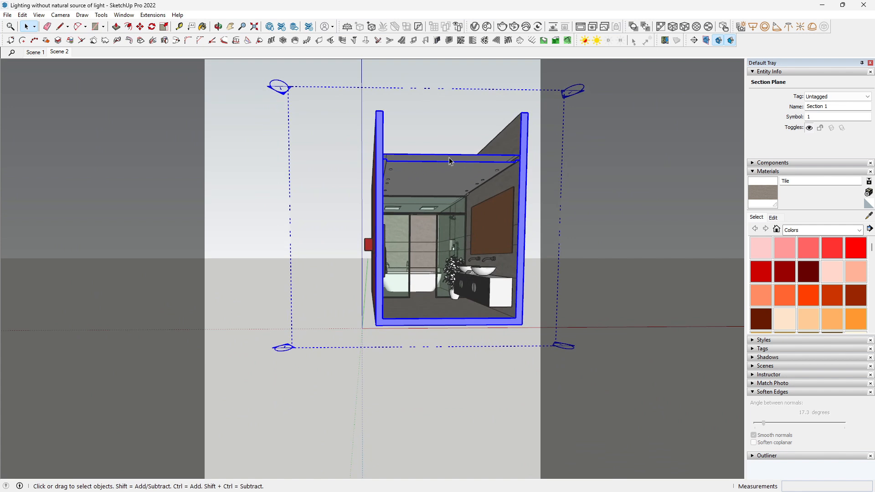
pyautogui.moveTo(531, 291); pyautogui.dragTo(420, 363, button='middle')
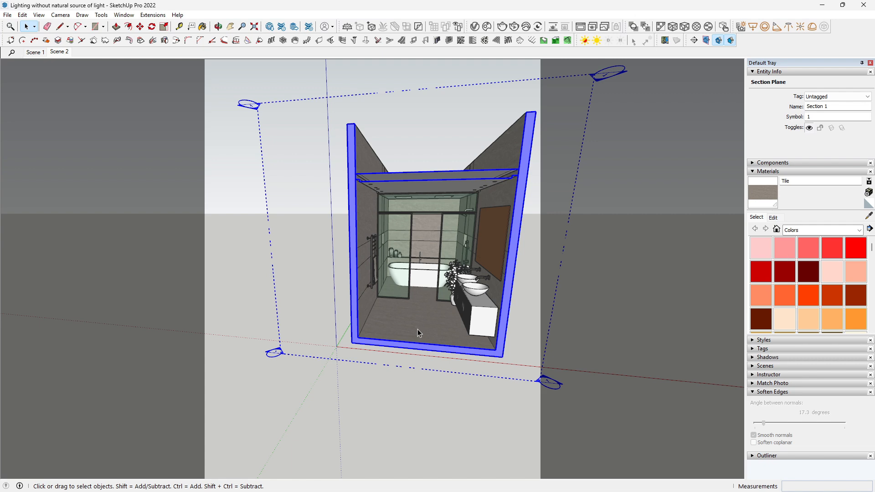
# - Return to the Scene 2 view and disable Affect Light in the Section 1 clipper options of the V-Ray Asset Editor
pyautogui.click(45, 52)
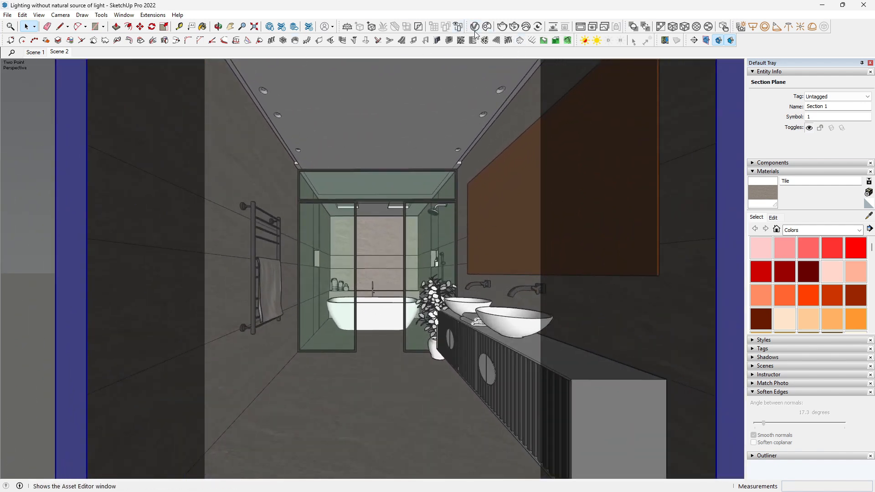
pyautogui.click(475, 29)
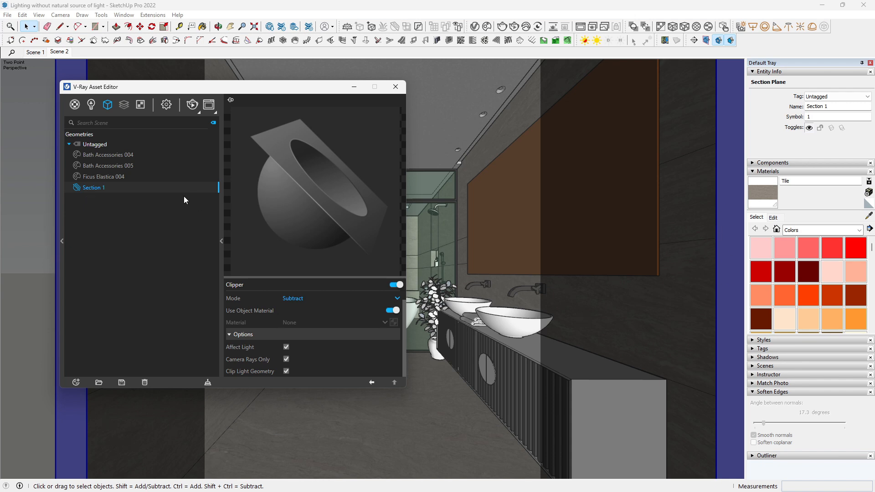
pyautogui.click(243, 335)
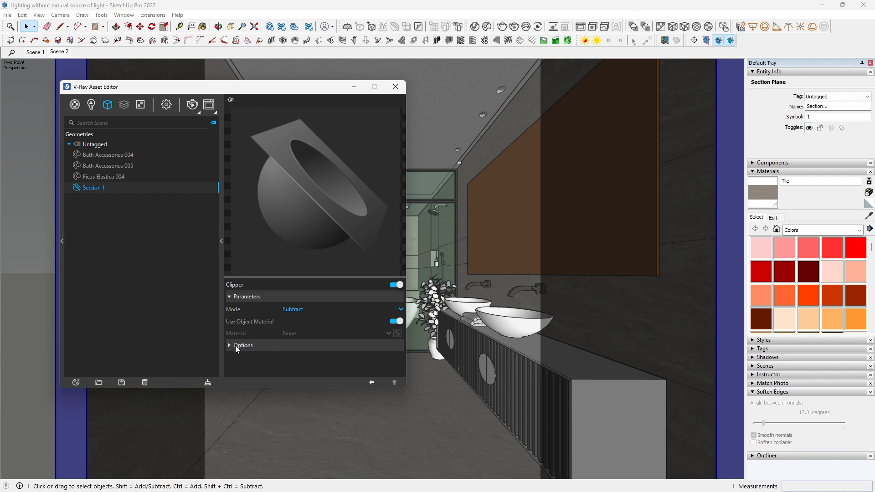
pyautogui.click(235, 346)
pyautogui.scroll(-1, 294, 368)
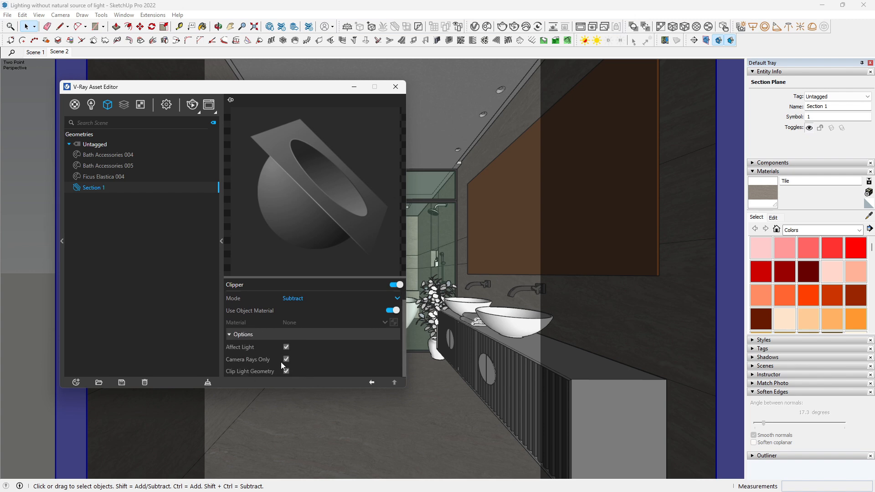
pyautogui.click(287, 359)
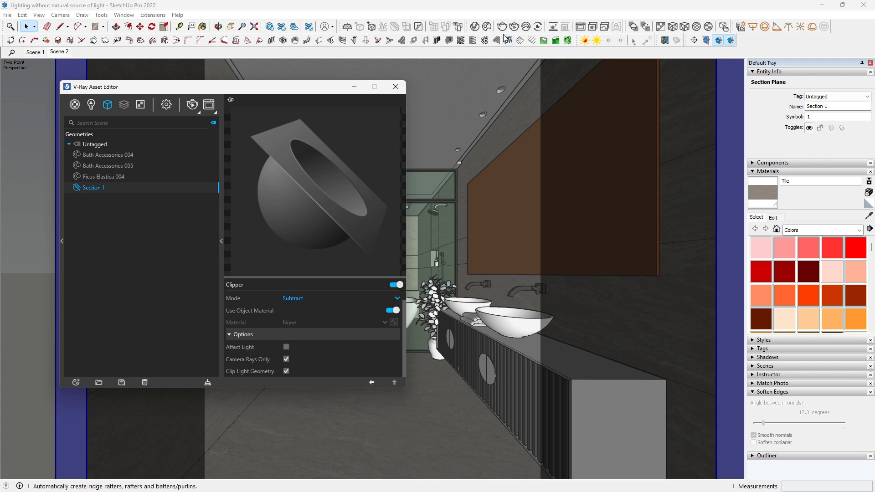
# - Start an interactive V-Ray render and test the image brightness with an Exposure layer, raising exposure up to 5.000
pyautogui.click(518, 28)
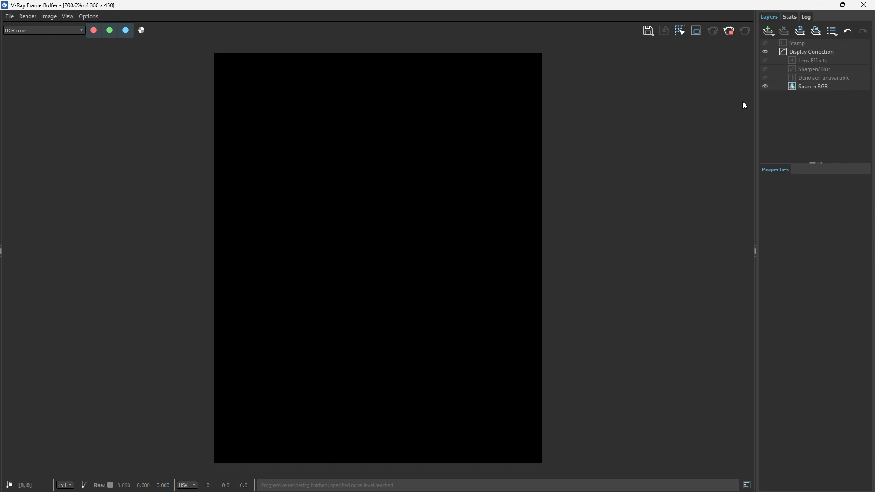
pyautogui.click(770, 31)
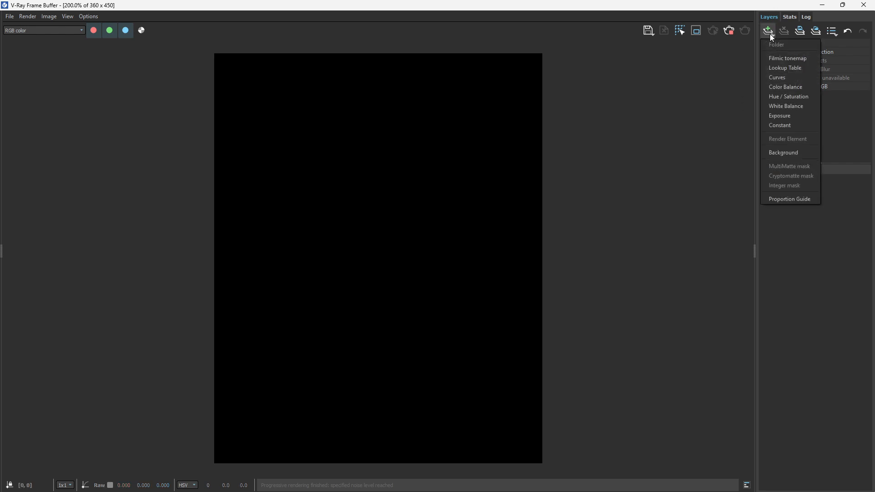
pyautogui.click(781, 114)
pyautogui.moveTo(800, 210); pyautogui.dragTo(781, 210)
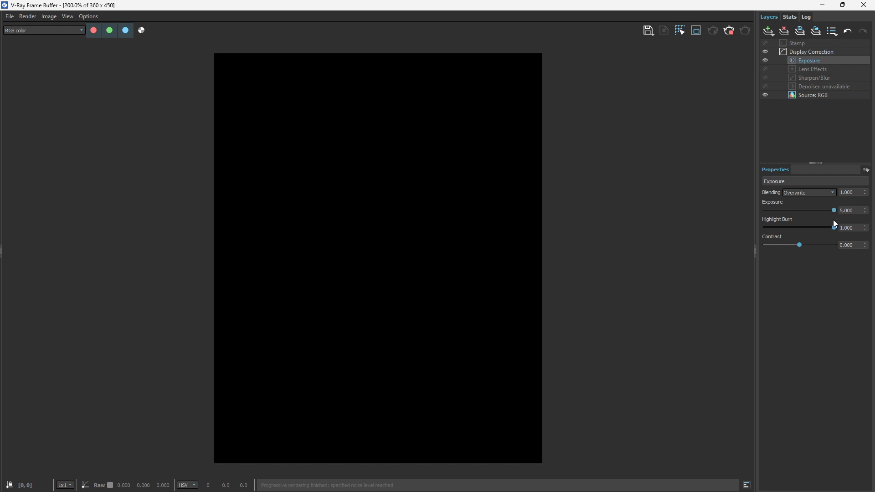
pyautogui.moveTo(836, 209); pyautogui.dragTo(802, 212)
# - Delete the Exposure layer, then stop the interactive render and close the V-Ray Frame Buffer
pyautogui.rightClick(805, 61)
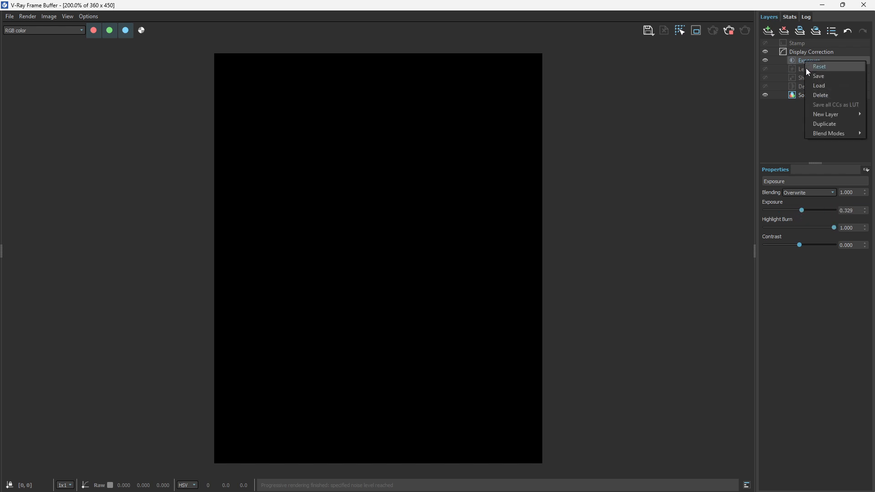
pyautogui.click(823, 95)
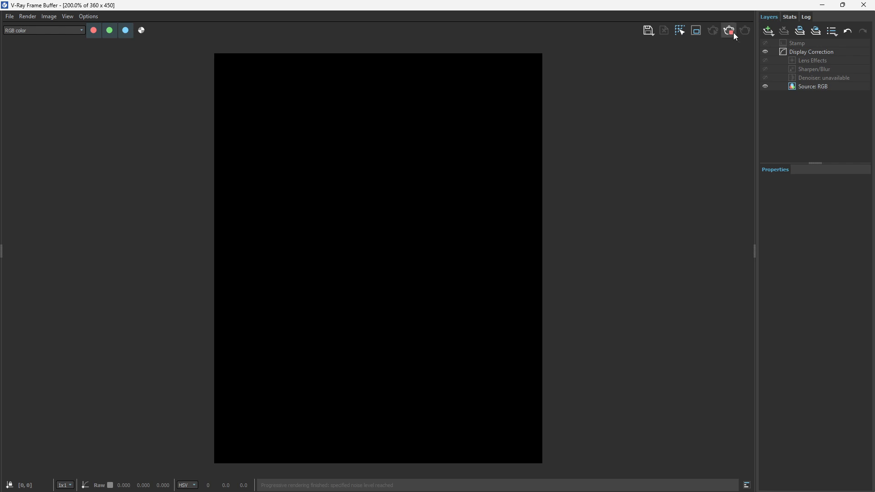
pyautogui.click(730, 31)
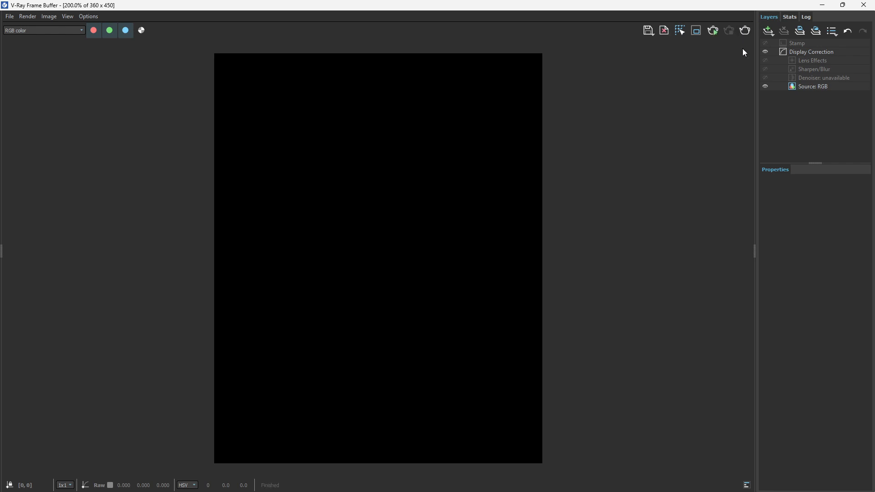
pyautogui.click(864, 5)
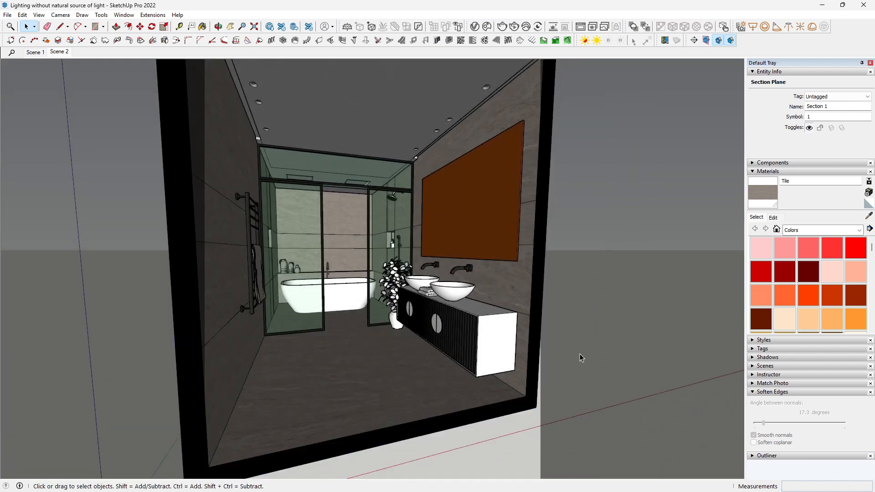
# - Deselect the section plane and look over the bathroom interior through the open front
pyautogui.click(581, 356)
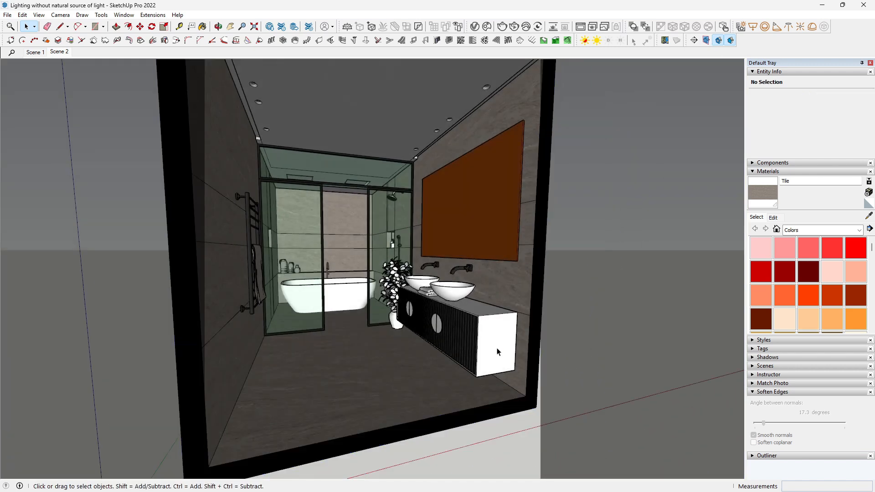
pyautogui.moveTo(498, 352); pyautogui.dragTo(419, 303, button='middle')
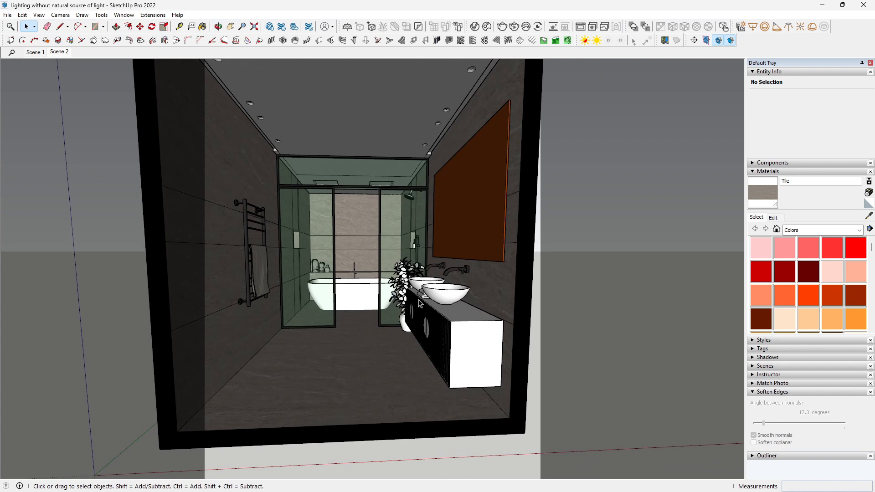
pyautogui.scroll(-1, 420, 310)
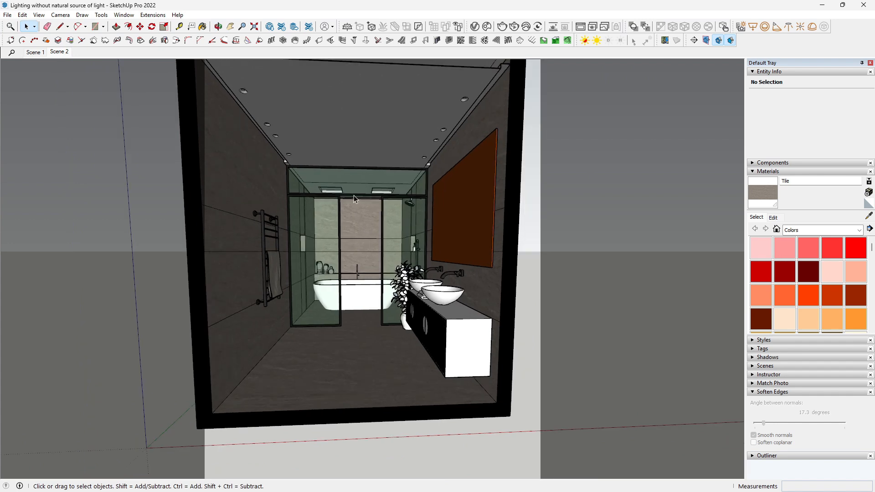
pyautogui.moveTo(384, 279); pyautogui.dragTo(340, 300, button='middle')
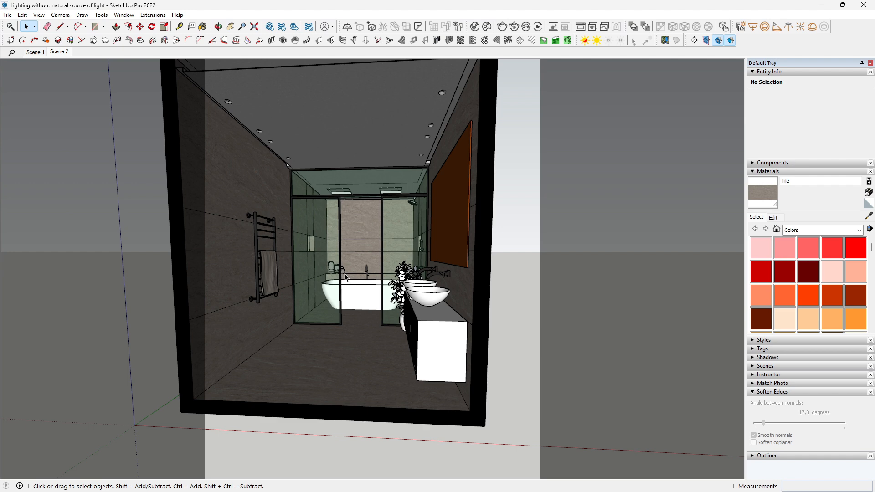
pyautogui.moveTo(345, 274); pyautogui.dragTo(477, 149, button='middle')
pyautogui.moveTo(496, 246); pyautogui.dragTo(412, 296, button='middle')
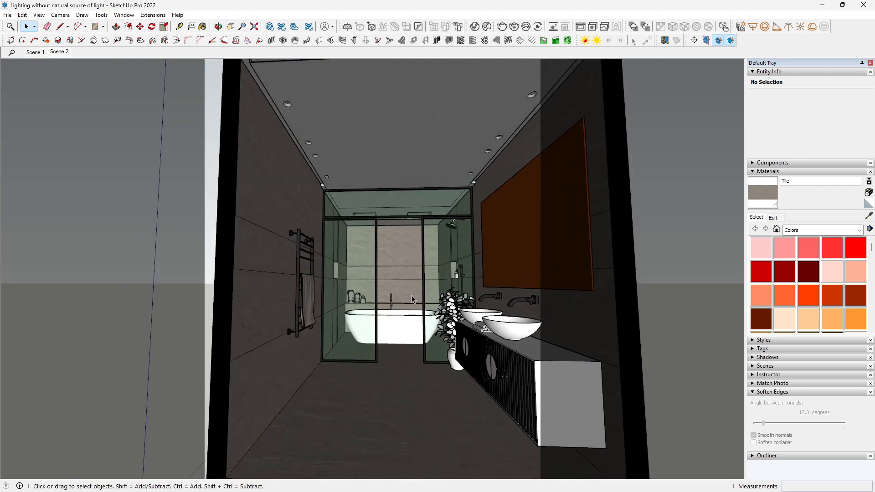
pyautogui.scroll(-3, 412, 296)
pyautogui.moveTo(470, 260); pyautogui.dragTo(445, 258, button='middle')
# - Examine the ceiling's edge coves and round downlight recesses, selecting the component that contains them
pyautogui.scroll(5, 472, 199)
pyautogui.moveTo(472, 224); pyautogui.dragTo(453, 192, button='middle')
pyautogui.scroll(2, 448, 215)
pyautogui.scroll(5, 453, 192)
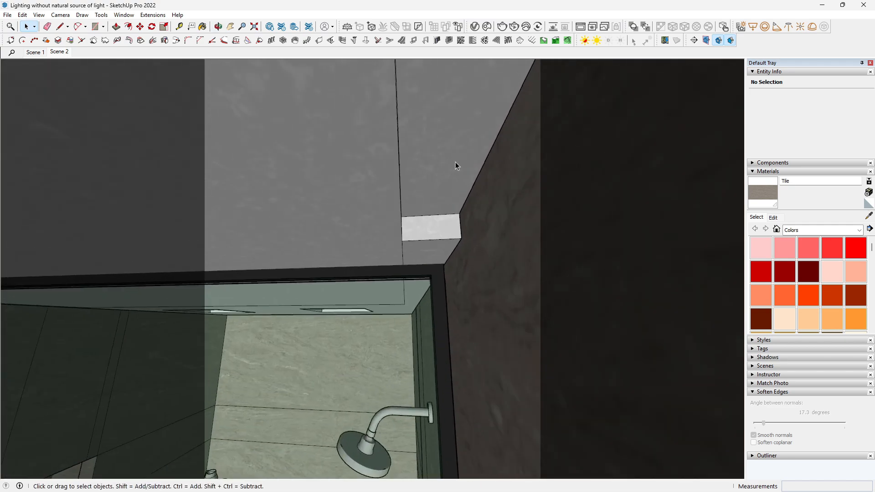
pyautogui.click(455, 162)
pyautogui.scroll(-4, 510, 242)
pyautogui.moveTo(458, 224); pyautogui.dragTo(445, 204, button='middle')
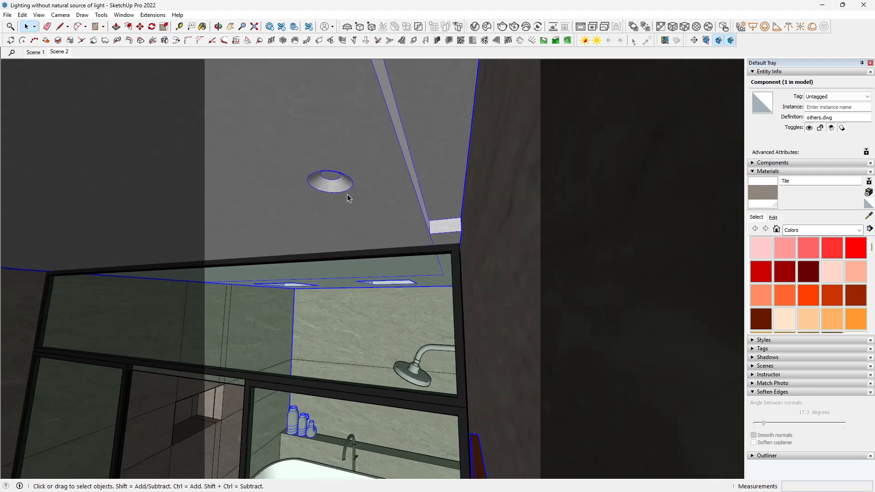
pyautogui.scroll(3, 348, 193)
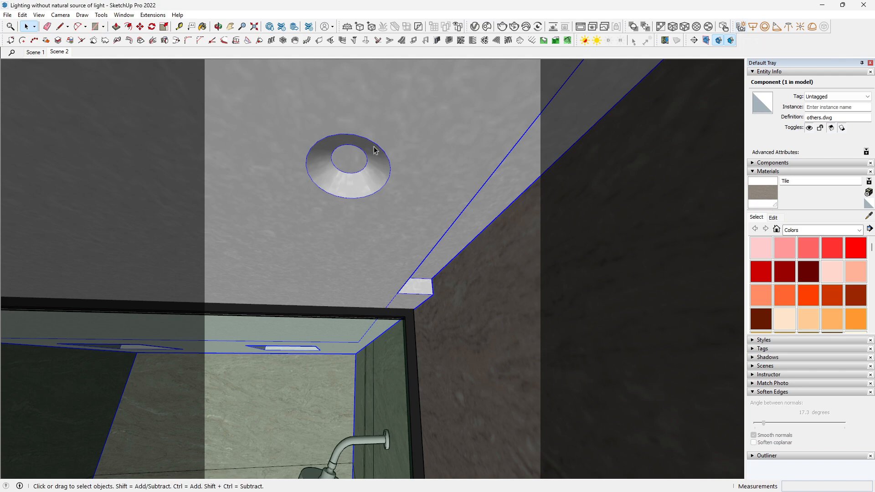
pyautogui.scroll(-8, 355, 179)
pyautogui.scroll(-10, 439, 213)
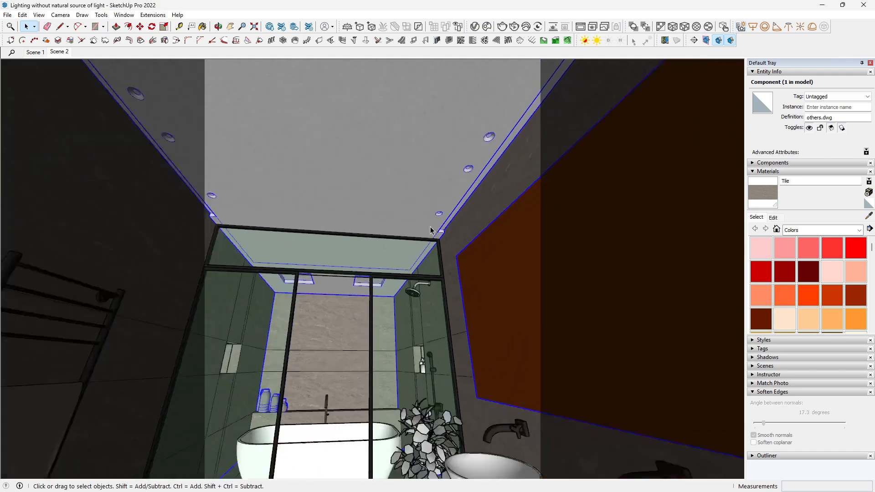
pyautogui.scroll(2, 457, 308)
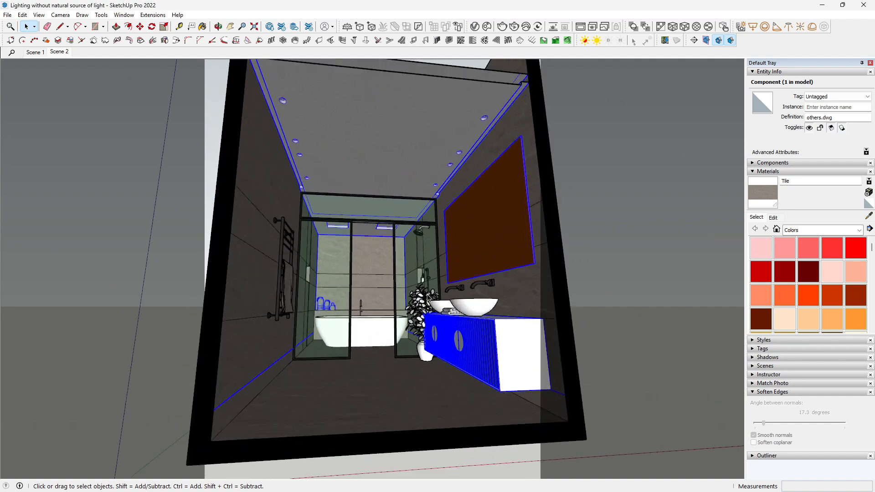
# - Examine the two rectangular ceiling recesses above the bathtub and the wall niches behind the glass partition
pyautogui.moveTo(417, 232); pyautogui.dragTo(398, 303, button='middle')
pyautogui.scroll(-3, 374, 242)
pyautogui.scroll(8, 413, 242)
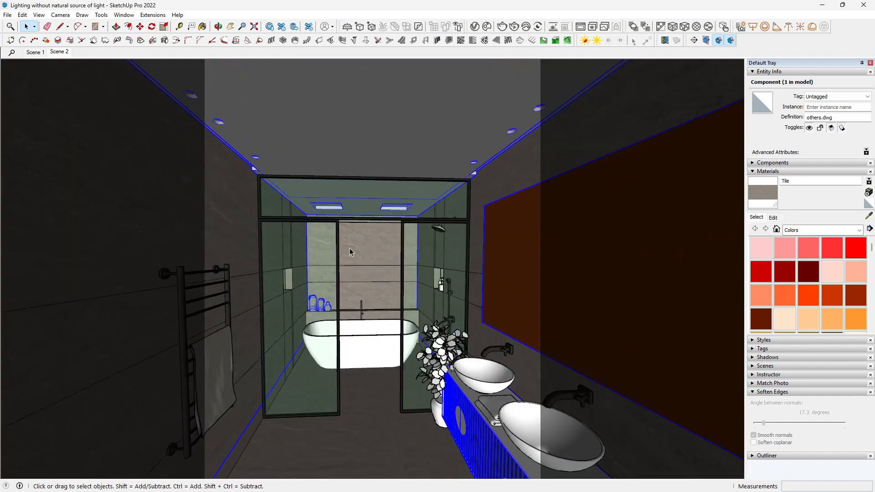
pyautogui.scroll(3, 386, 325)
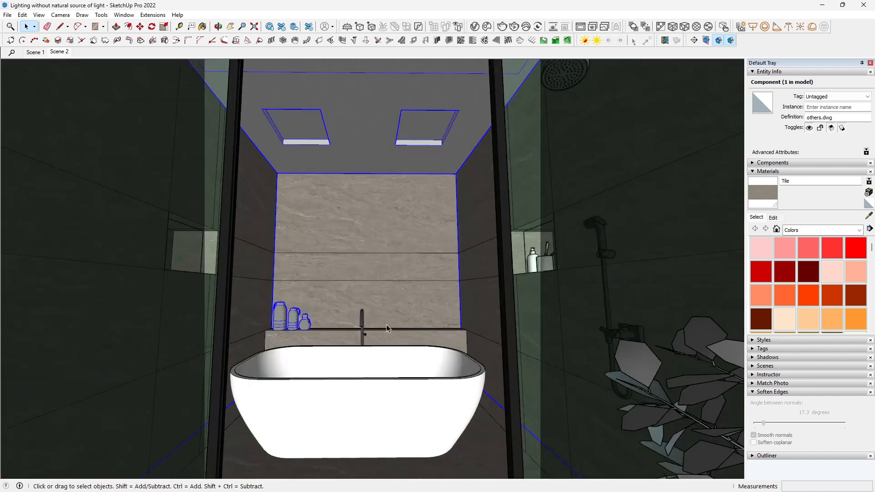
pyautogui.scroll(3, 422, 137)
pyautogui.moveTo(383, 177); pyautogui.dragTo(405, 182, button='middle')
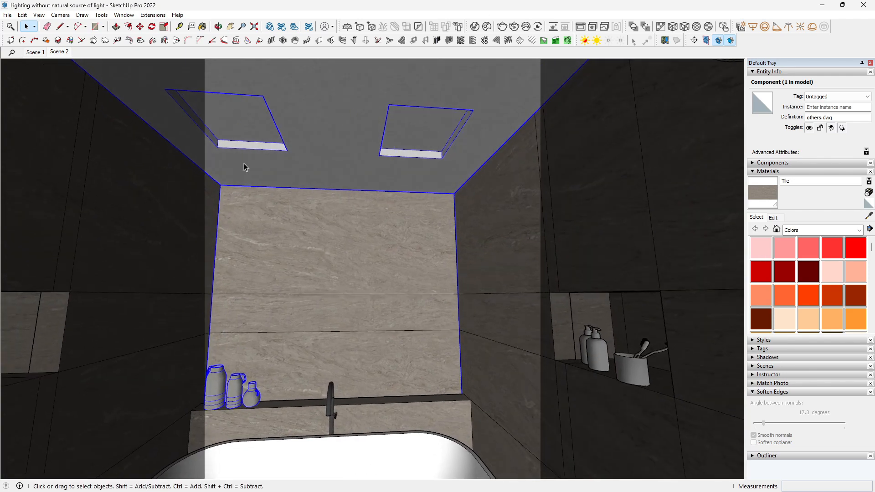
pyautogui.scroll(-2, 381, 152)
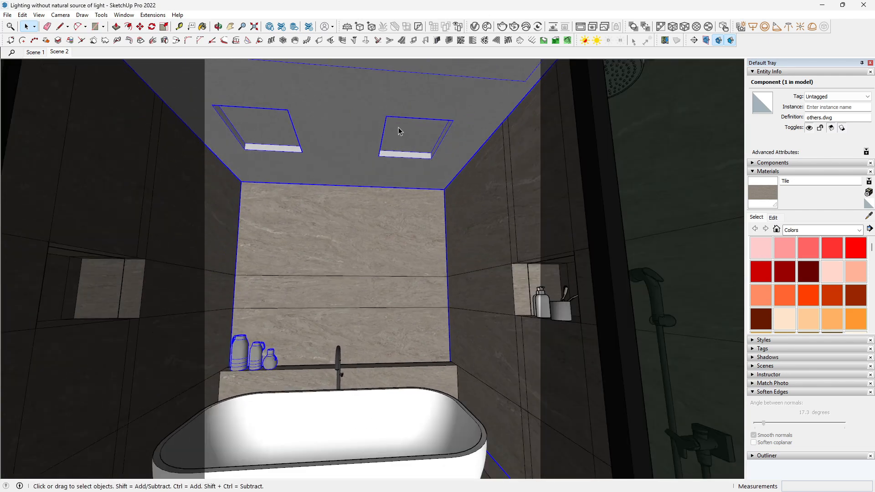
pyautogui.scroll(1, 296, 114)
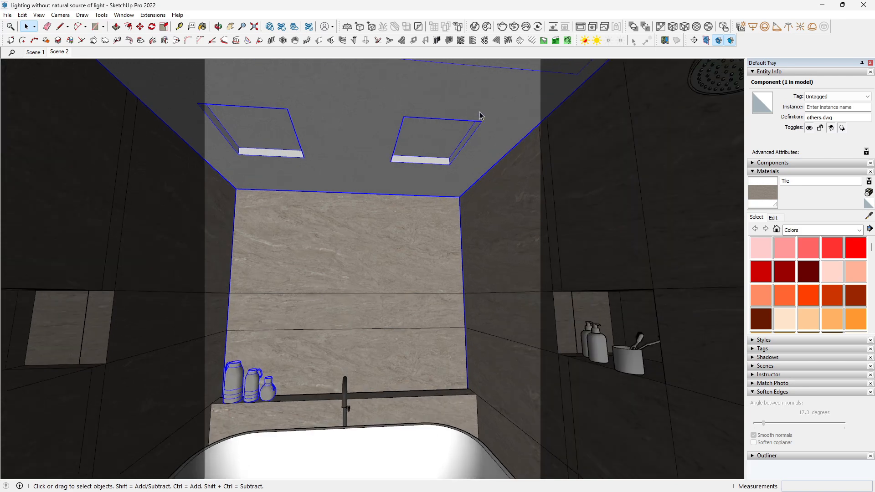
# - Examine the ledge behind the bathtub and the narrow groove between it and the tiled wall
pyautogui.scroll(1, 477, 125)
pyautogui.scroll(-1, 410, 155)
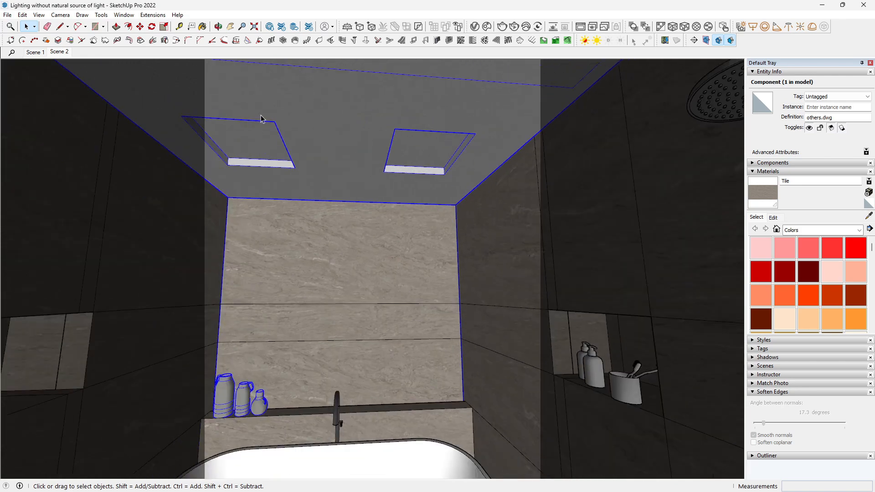
pyautogui.scroll(-1, 374, 168)
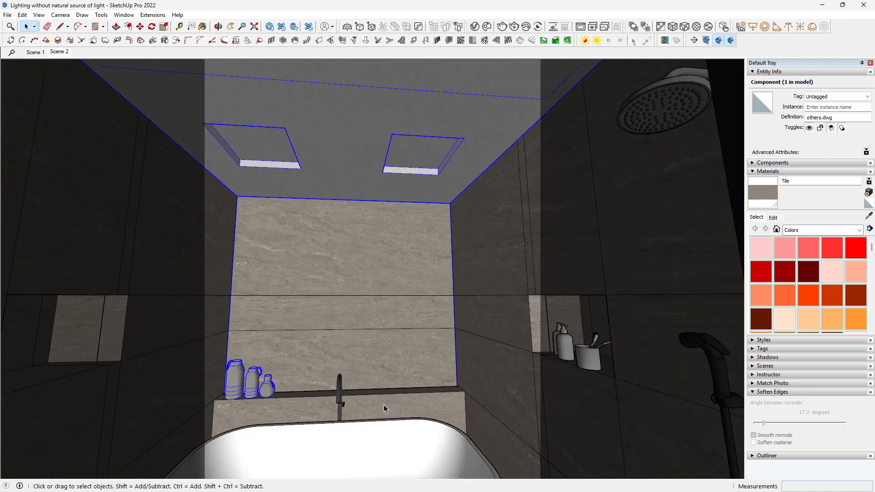
pyautogui.scroll(6, 384, 404)
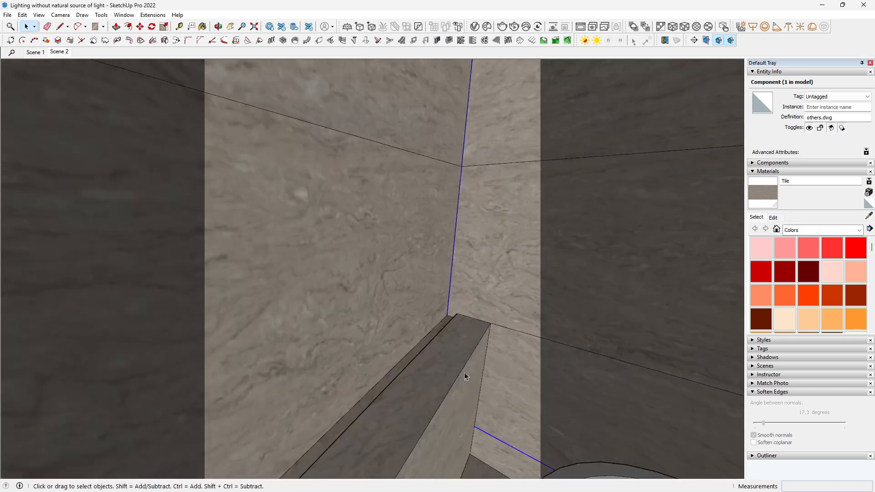
pyautogui.scroll(4, 464, 373)
pyautogui.scroll(2, 465, 319)
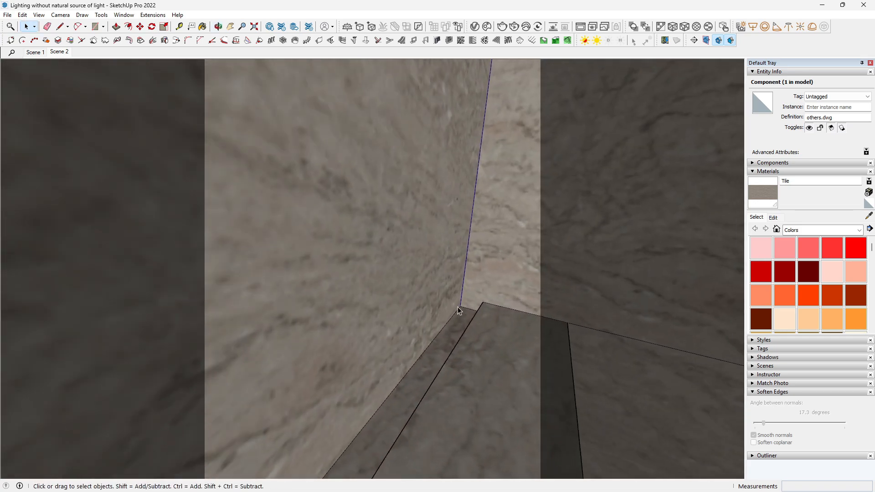
pyautogui.moveTo(461, 309); pyautogui.dragTo(383, 299, button='middle')
pyautogui.scroll(-8, 378, 296)
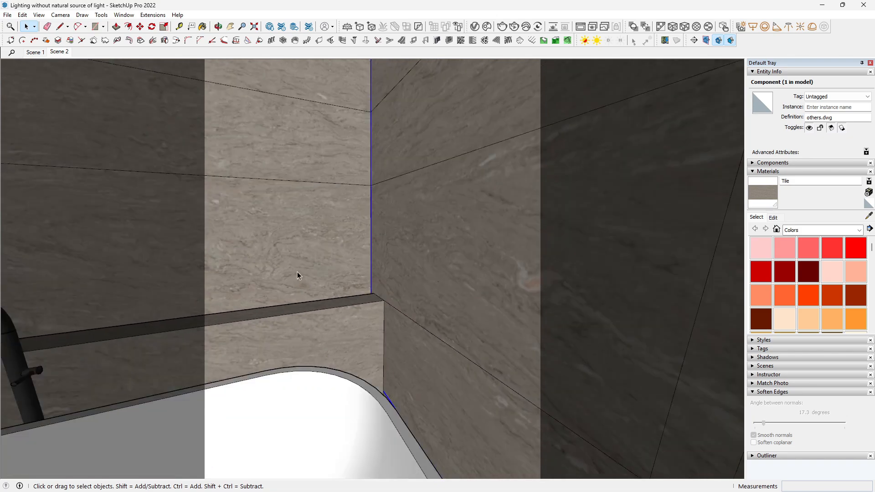
pyautogui.scroll(-6, 310, 288)
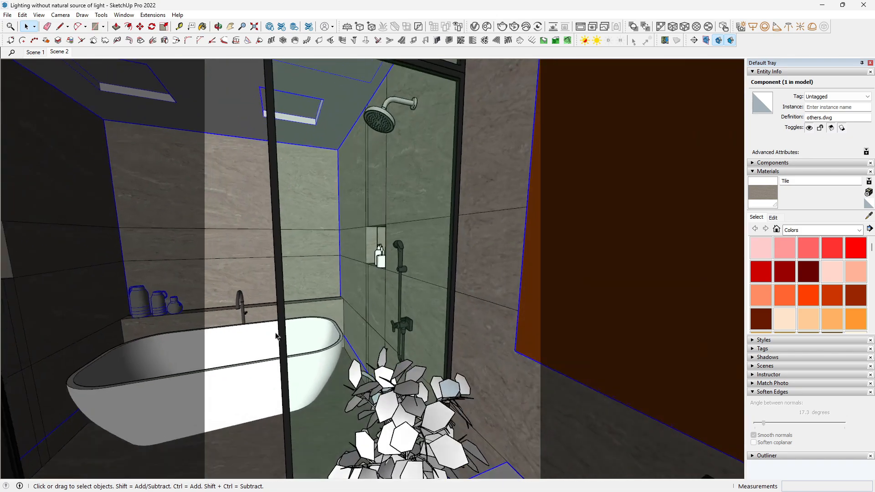
pyautogui.scroll(10, 356, 256)
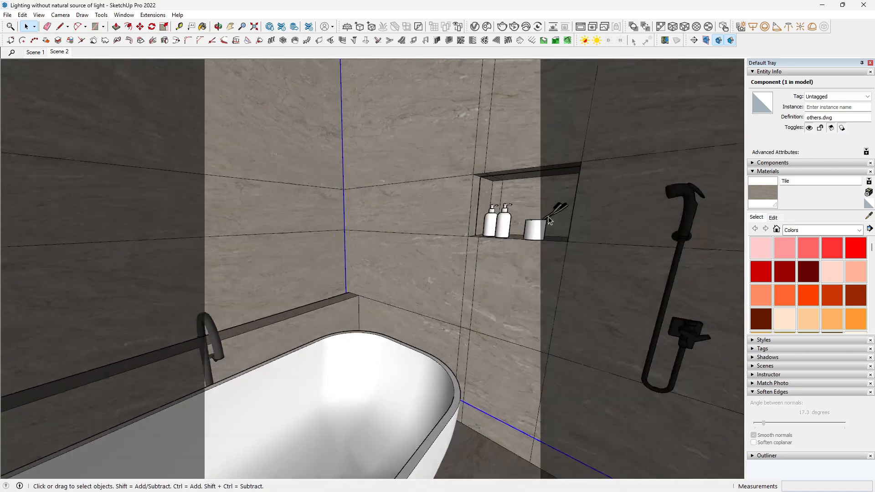
# - Move the toothbrush cup slightly so it sits further inside the shower wall niche
pyautogui.moveTo(424, 236); pyautogui.dragTo(532, 129, button='middle')
pyautogui.scroll(6, 532, 182)
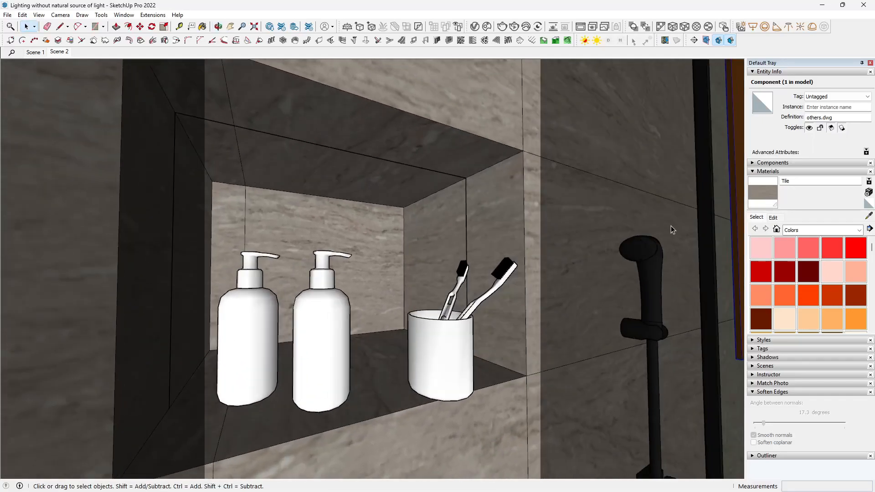
pyautogui.moveTo(673, 230); pyautogui.dragTo(447, 317, button='middle')
pyautogui.click(456, 386)
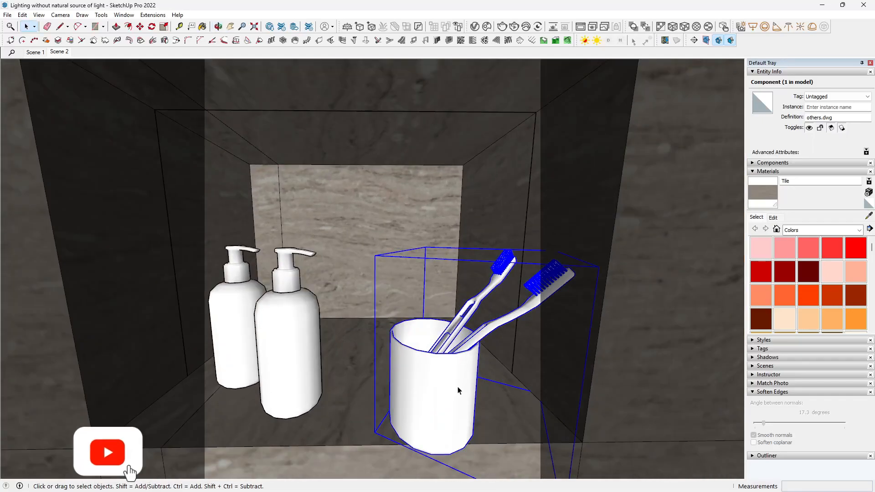
pyautogui.moveTo(431, 360); pyautogui.dragTo(496, 382, button='middle')
pyautogui.press('m')
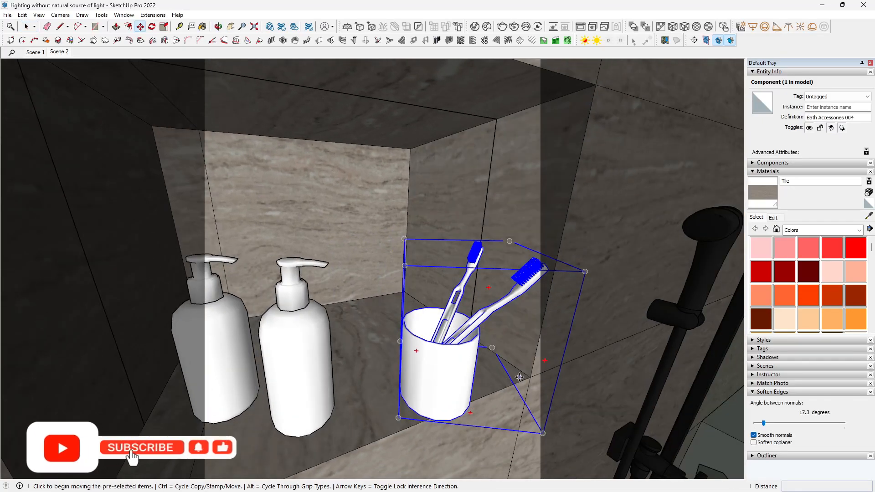
pyautogui.click(527, 377)
pyautogui.click(517, 370)
pyautogui.press('space')
pyautogui.moveTo(517, 370); pyautogui.dragTo(379, 324, button='middle')
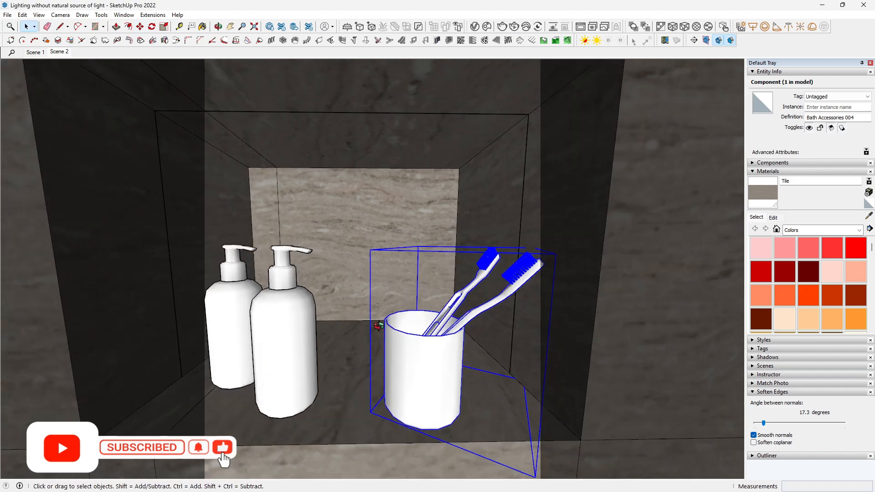
# - Examine the shower niche's inner edges and the bathtub corner beside it
pyautogui.scroll(-3, 468, 144)
pyautogui.moveTo(420, 140); pyautogui.dragTo(506, 234, button='middle')
pyautogui.moveTo(296, 319); pyautogui.dragTo(423, 295, button='middle')
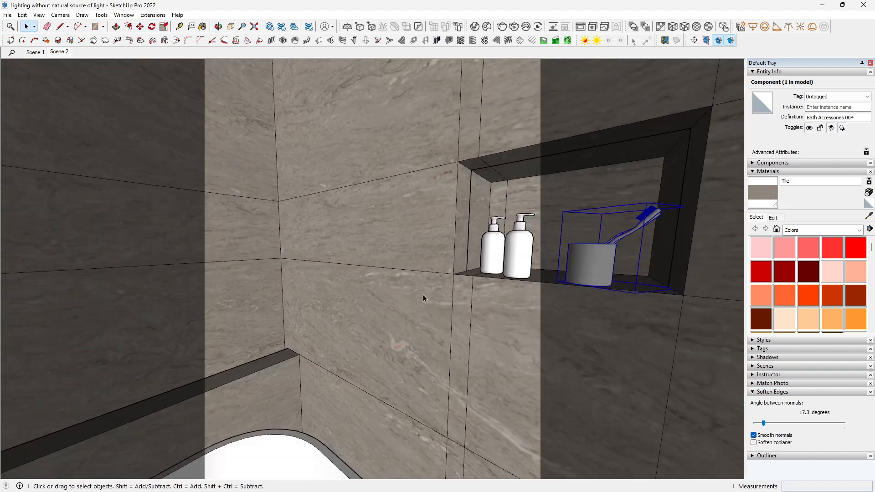
pyautogui.scroll(-5, 264, 223)
pyautogui.scroll(-4, 321, 239)
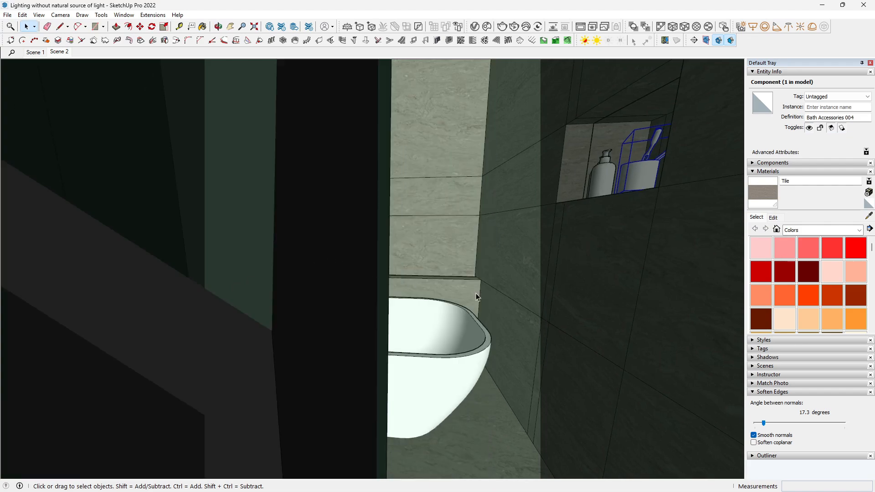
pyautogui.keyDown('shift'); pyautogui.moveTo(476, 294); pyautogui.dragTo(485, 220, button='middle'); pyautogui.keyUp('shift')
pyautogui.scroll(-10, 485, 221)
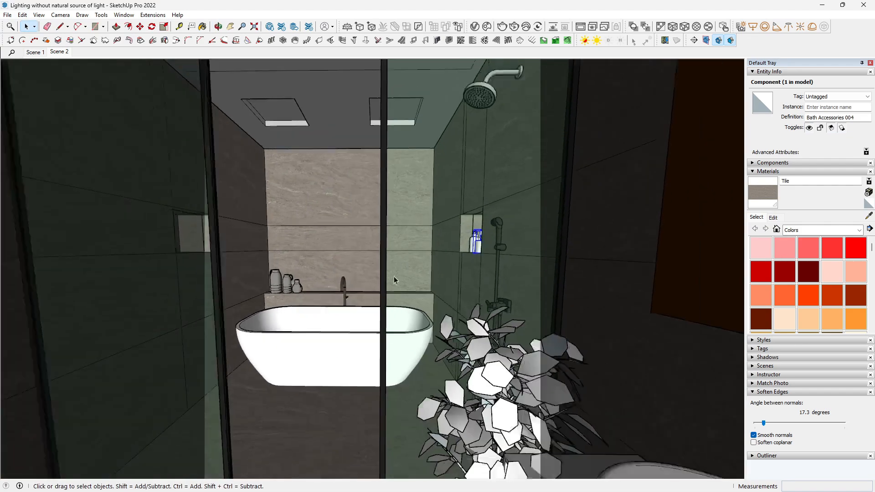
# - Examine the lower edge of the orange panel above the washbasins and the whole room from the open front
pyautogui.moveTo(394, 277); pyautogui.dragTo(426, 211, button='middle')
pyautogui.scroll(-3, 417, 292)
pyautogui.scroll(5, 336, 235)
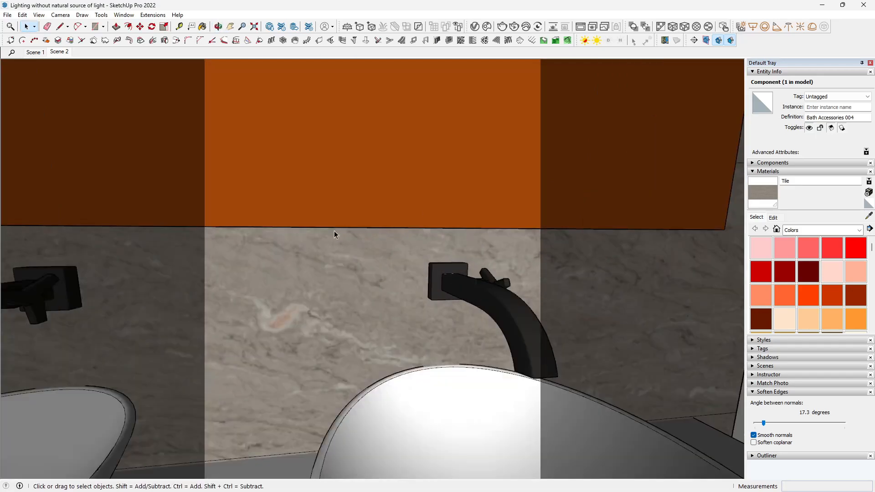
pyautogui.moveTo(342, 248); pyautogui.dragTo(352, 268, button='middle')
pyautogui.scroll(-5, 289, 214)
pyautogui.scroll(-6, 319, 343)
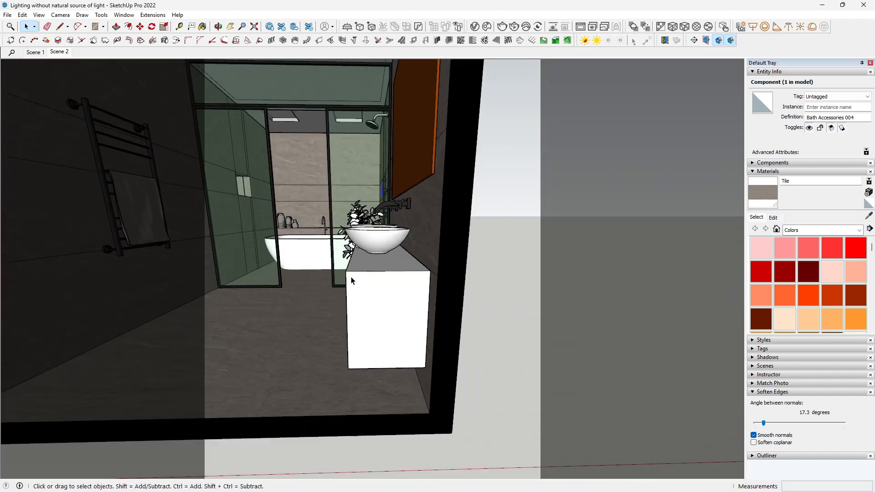
pyautogui.moveTo(586, 334); pyautogui.dragTo(586, 334, button='middle')
pyautogui.scroll(6, 479, 267)
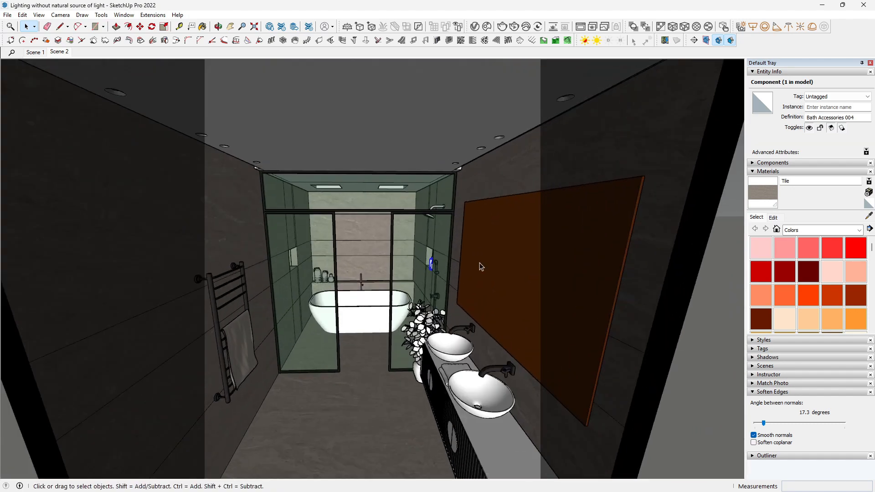
pyautogui.moveTo(480, 267); pyautogui.dragTo(474, 256, button='middle')
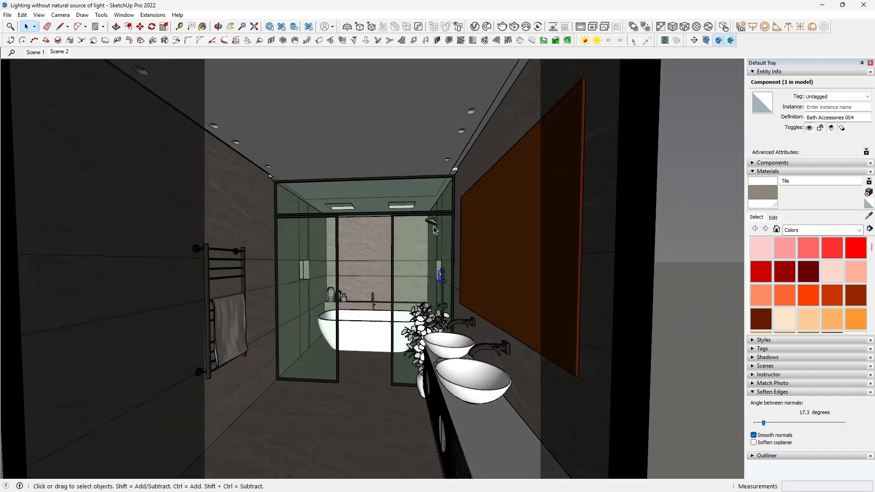
# - Draw a V-Ray rectangle light spanning the ceiling cove along the washbasin wall
pyautogui.click(755, 30)
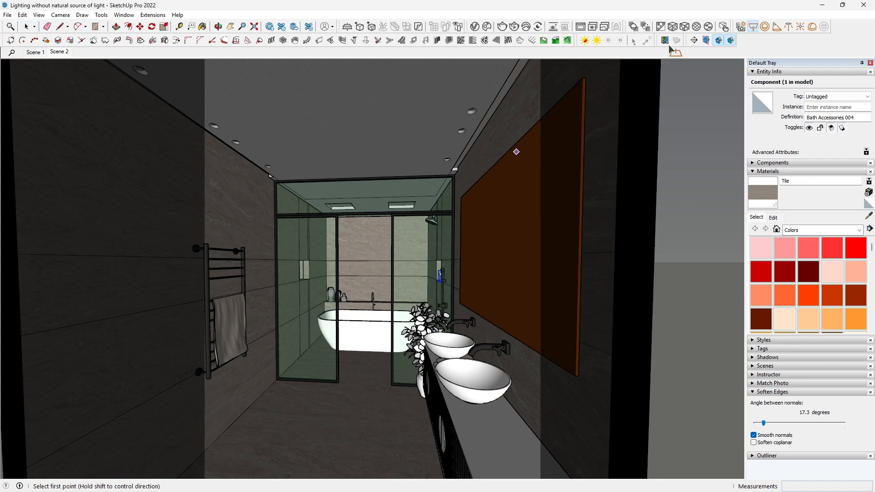
pyautogui.scroll(2, 477, 176)
pyautogui.scroll(5, 477, 175)
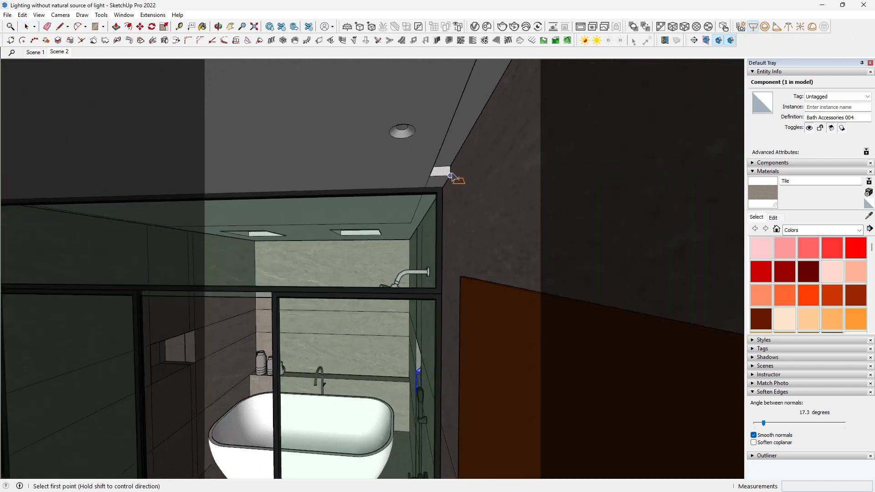
pyautogui.moveTo(455, 172); pyautogui.dragTo(382, 218, button='middle')
pyautogui.scroll(3, 440, 130)
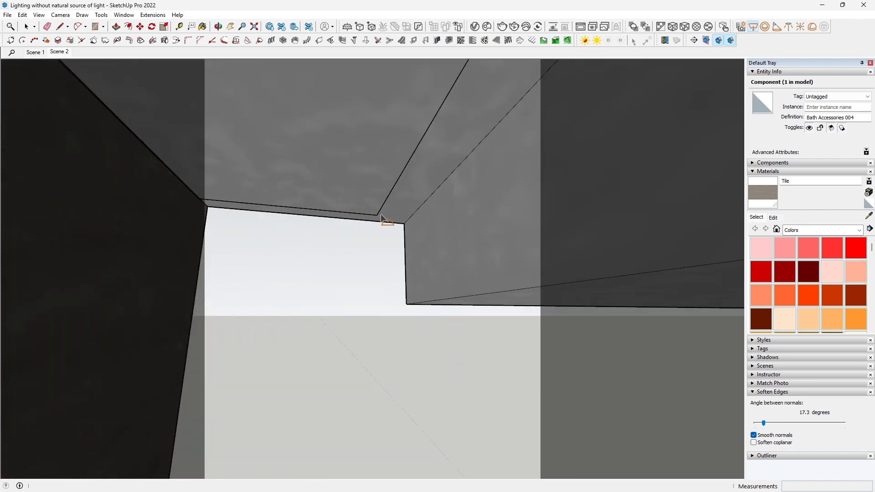
pyautogui.click(404, 223)
pyautogui.click(458, 312)
pyautogui.press('space')
pyautogui.moveTo(467, 308); pyautogui.dragTo(301, 205, button='middle')
pyautogui.moveTo(195, 272); pyautogui.dragTo(167, 274, button='middle')
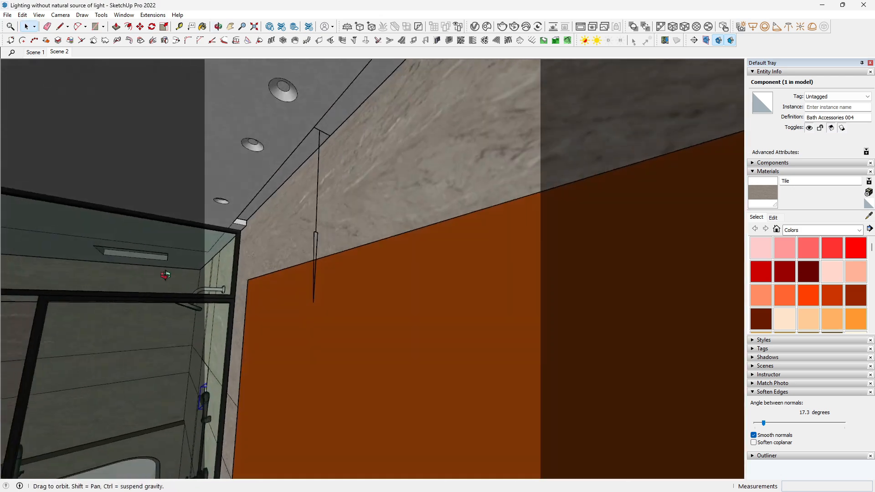
# - Lower the cove's rectangle light by a distance of 1 and place a copy in the opposite cove
pyautogui.click(314, 187)
pyautogui.moveTo(313, 188); pyautogui.dragTo(298, 185, button='middle')
pyautogui.press('m')
pyautogui.scroll(2, 299, 183)
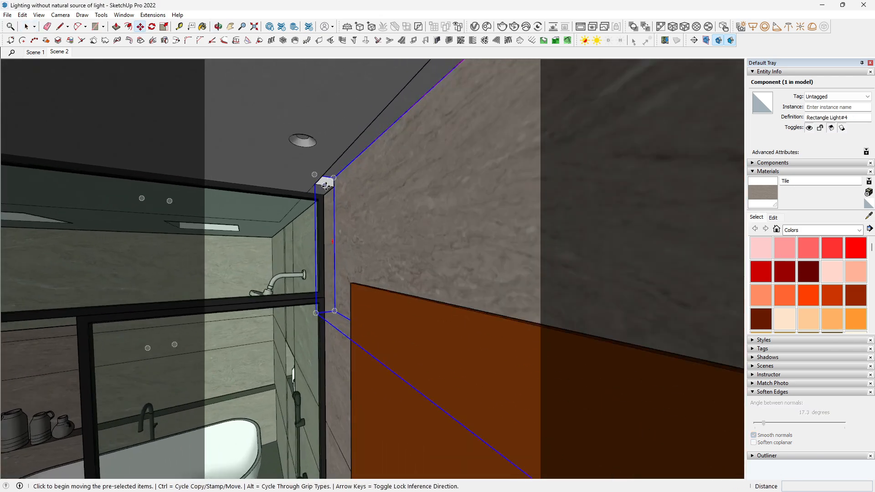
pyautogui.scroll(1, 336, 178)
pyautogui.scroll(1, 336, 178)
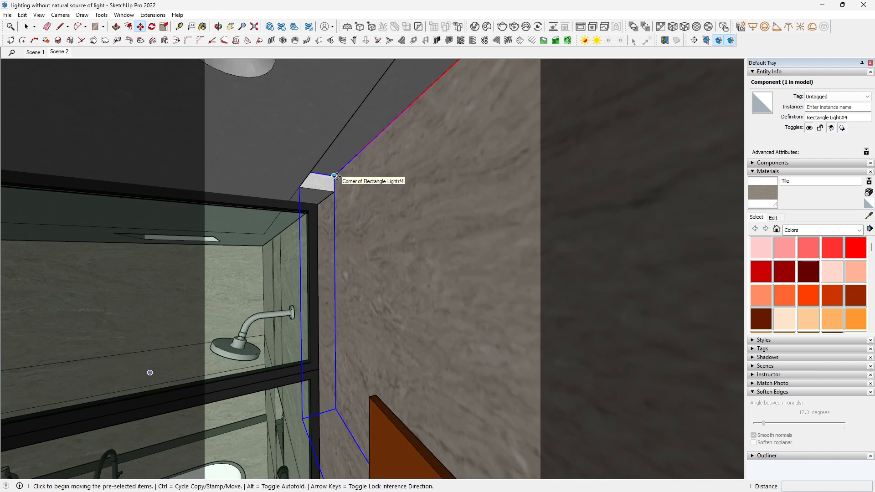
pyautogui.click(334, 176)
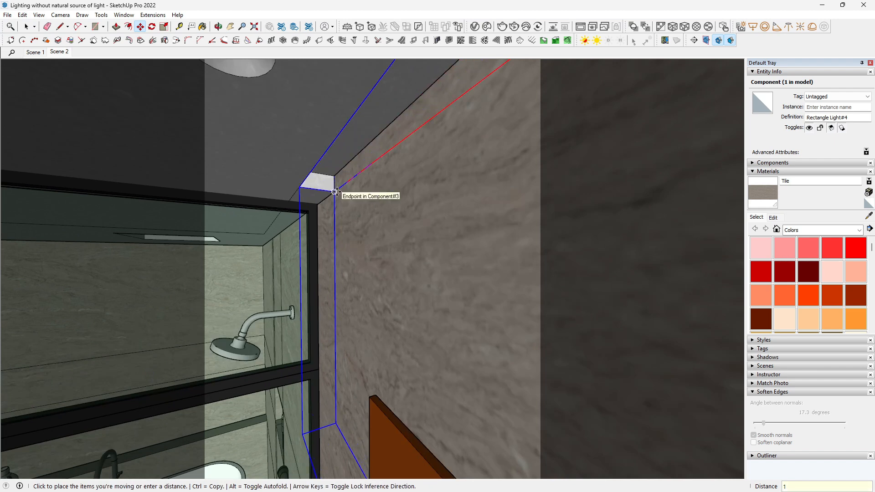
pyautogui.press('Return')
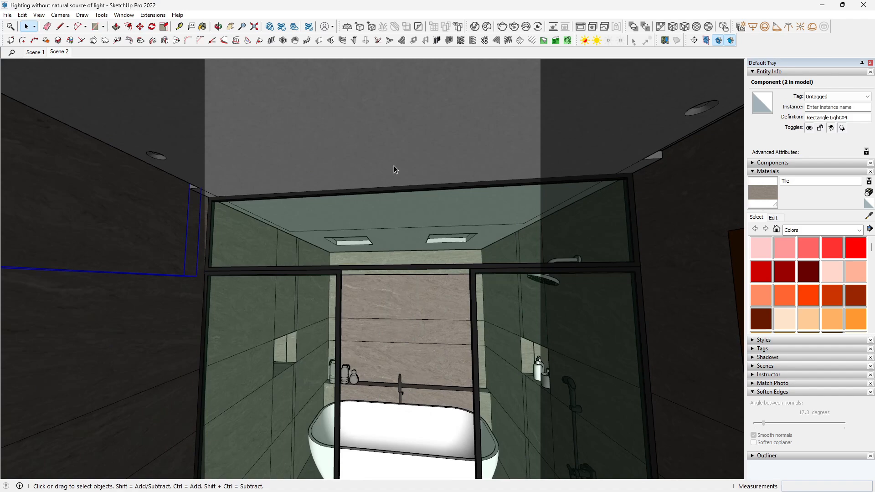
# - Examine both rectangle lights in the ceiling coves from inside and outside the room, clearing the selection
pyautogui.scroll(-3, 395, 170)
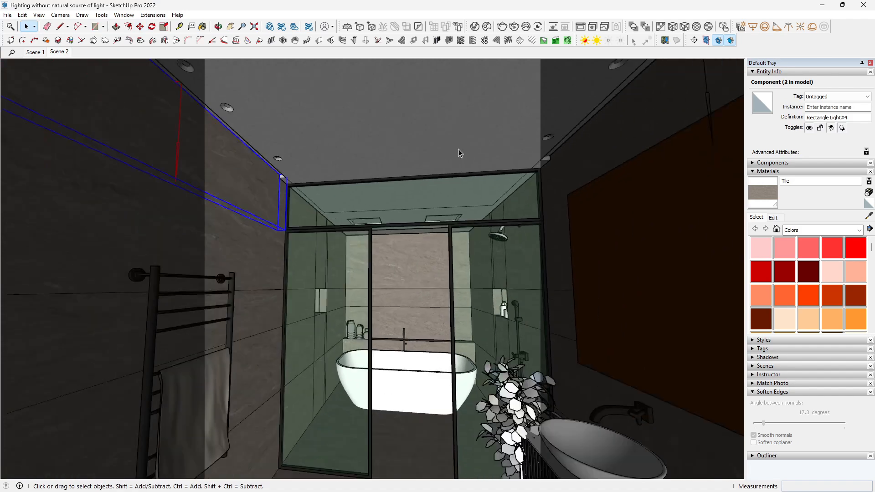
pyautogui.keyDown('shift'); pyautogui.moveTo(536, 171); pyautogui.dragTo(459, 193, button='middle'); pyautogui.keyUp('shift')
pyautogui.scroll(5, 460, 193)
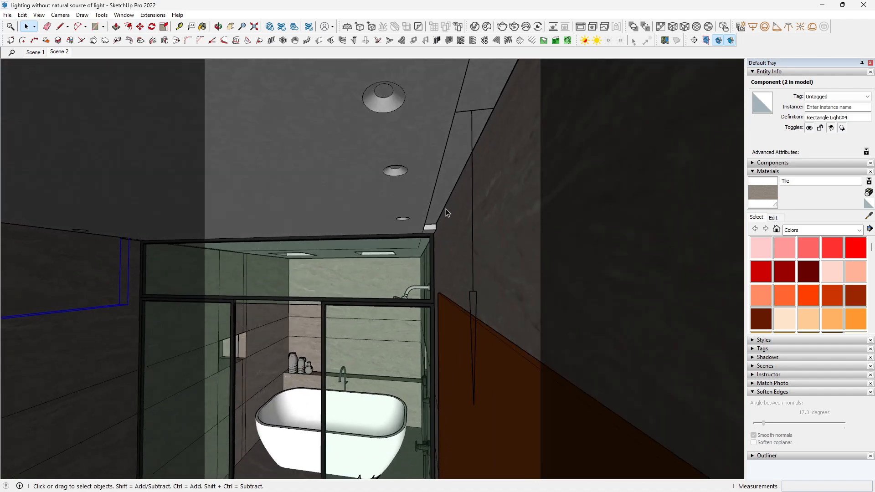
pyautogui.scroll(2, 434, 235)
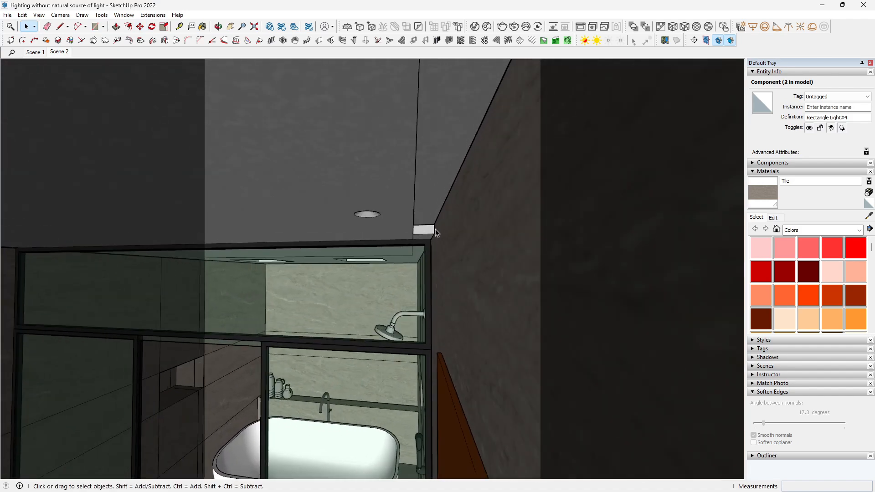
pyautogui.moveTo(435, 233); pyautogui.dragTo(418, 205, button='middle')
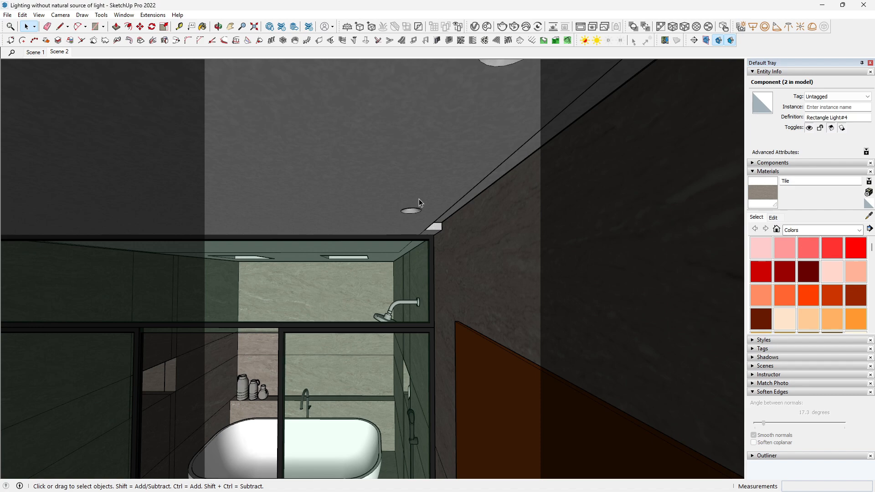
pyautogui.scroll(-5, 419, 199)
pyautogui.scroll(-5, 450, 211)
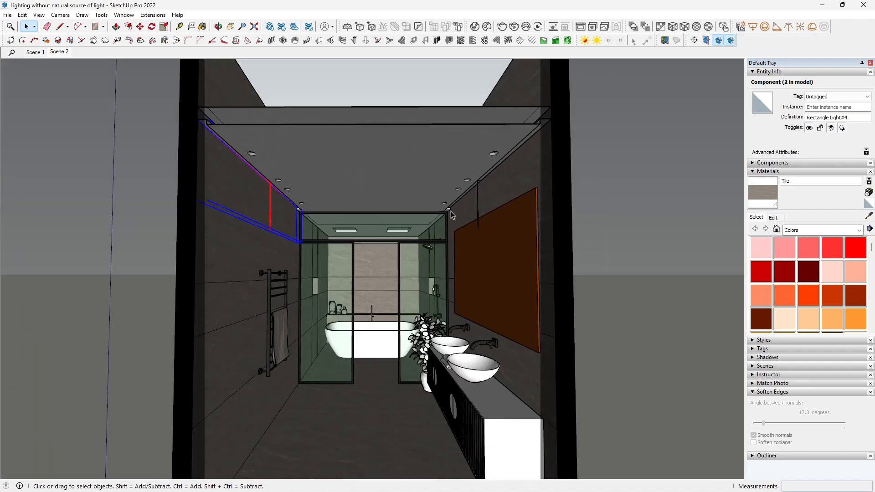
pyautogui.click(592, 211)
pyautogui.scroll(4, 462, 223)
pyautogui.scroll(-5, 463, 251)
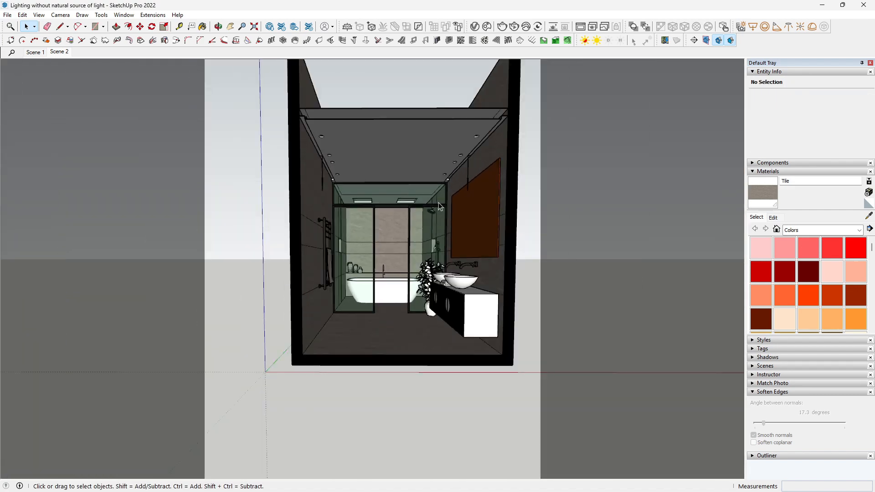
pyautogui.scroll(6, 469, 200)
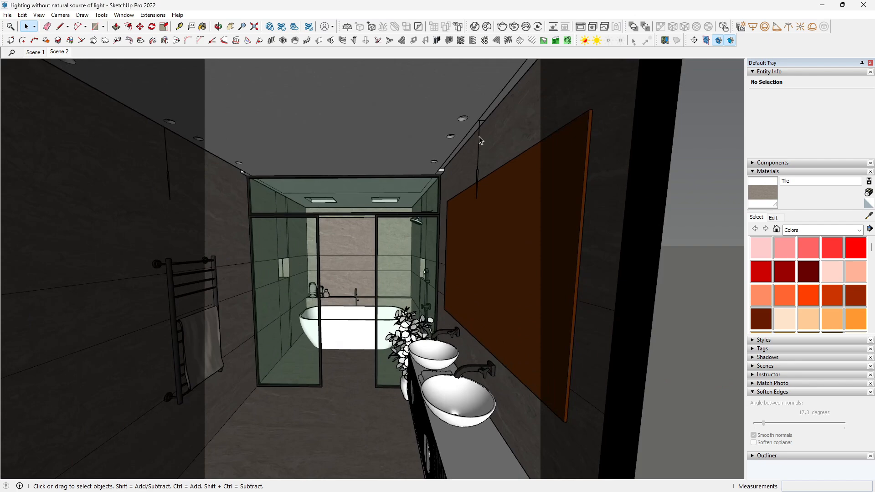
# - Select the rectangle light in the ceiling cove above the towel warmer
pyautogui.click(480, 137)
pyautogui.click(169, 177)
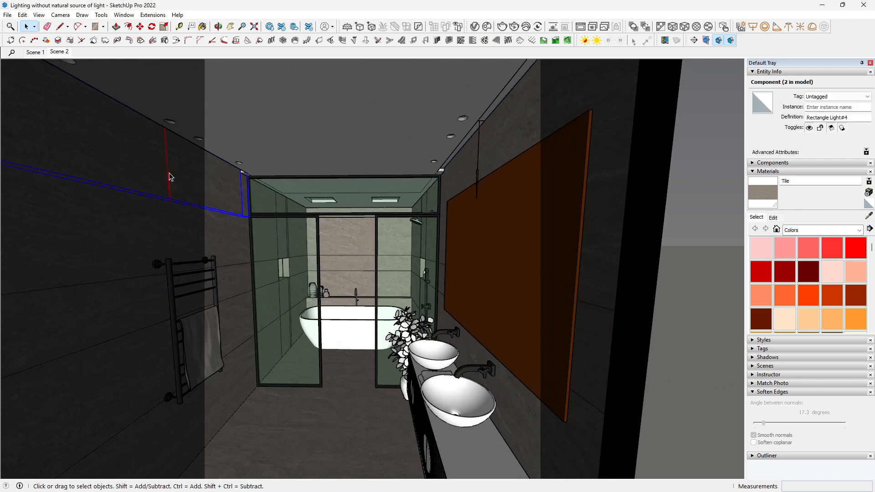
pyautogui.moveTo(377, 203); pyautogui.dragTo(407, 180, button='middle')
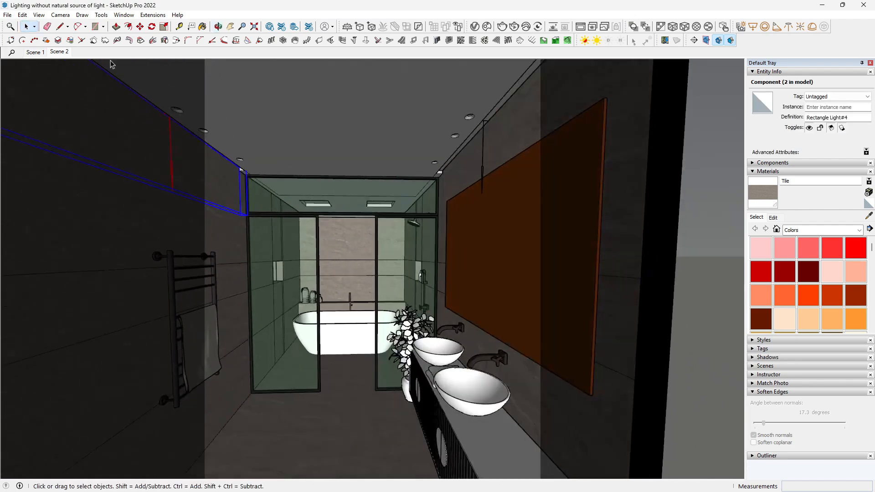
# - Test-render the Scene 1 view to check the two cove lights, stopping the render and closing the frame buffer
pyautogui.click(37, 54)
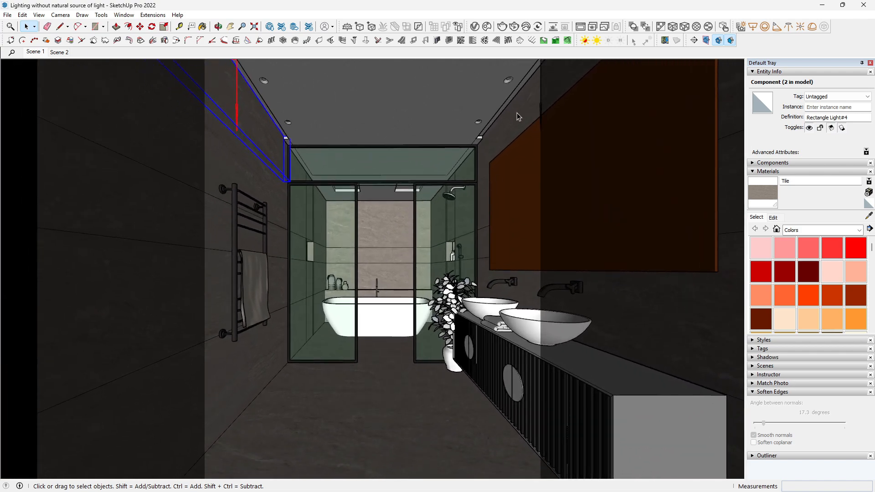
pyautogui.click(514, 27)
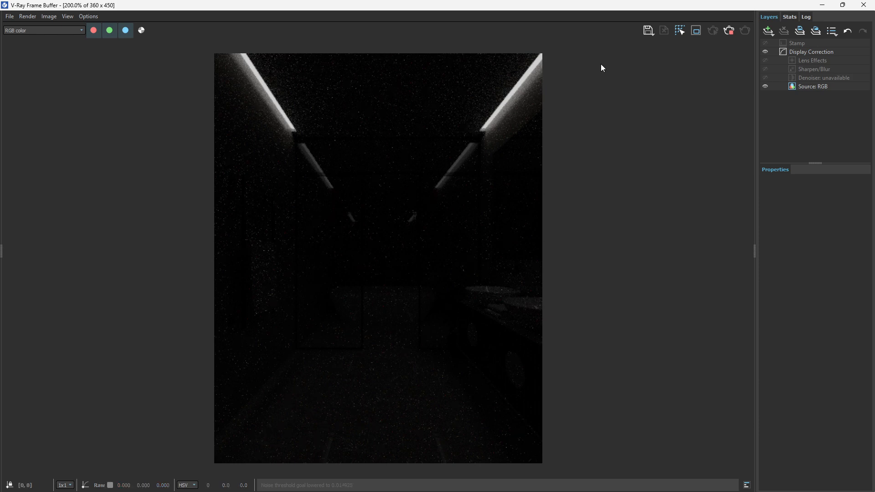
pyautogui.click(731, 32)
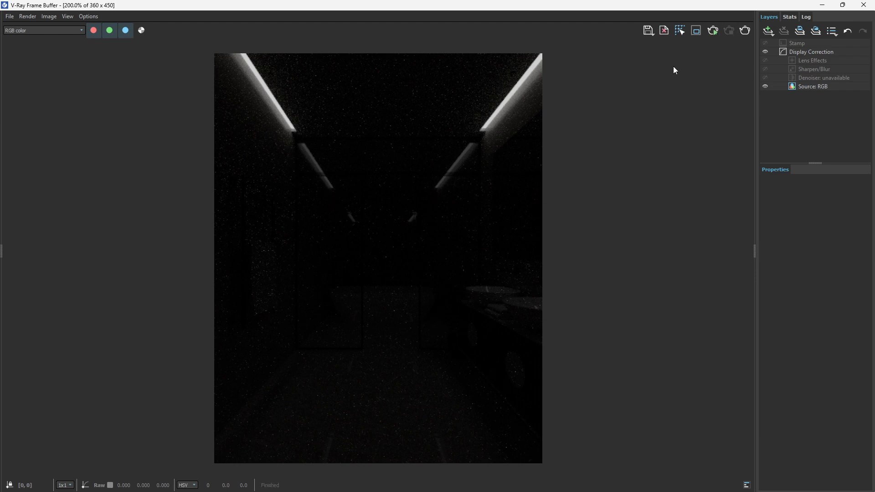
pyautogui.click(864, 4)
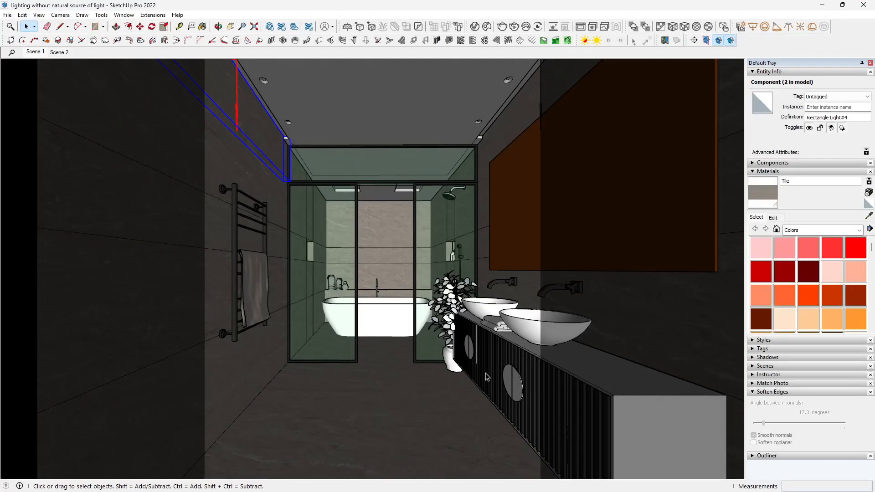
# - Draw a V-Ray rectangle light covering the ceiling recess above the bathtub on the shower-head side
pyautogui.scroll(3, 486, 377)
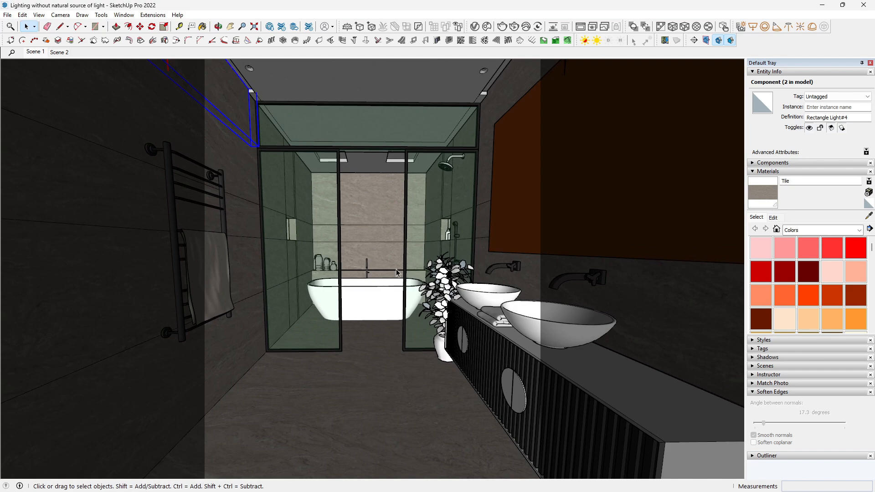
pyautogui.click(753, 26)
pyautogui.scroll(5, 438, 191)
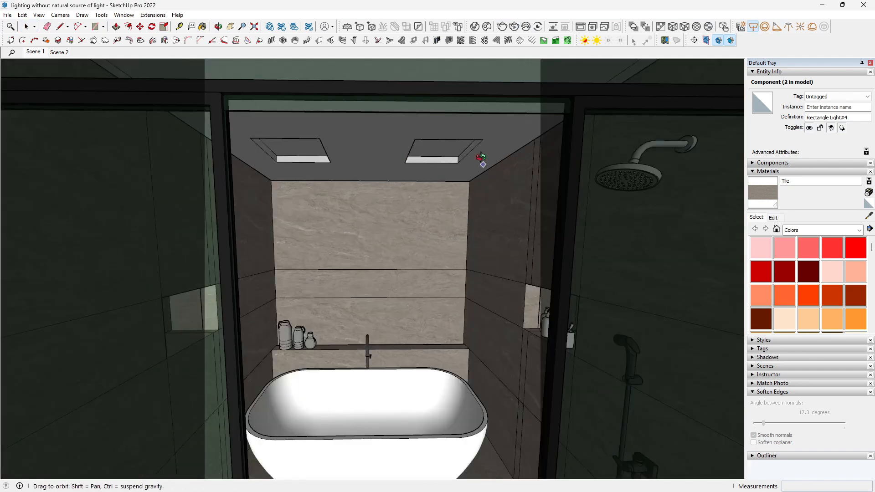
pyautogui.scroll(1, 475, 150)
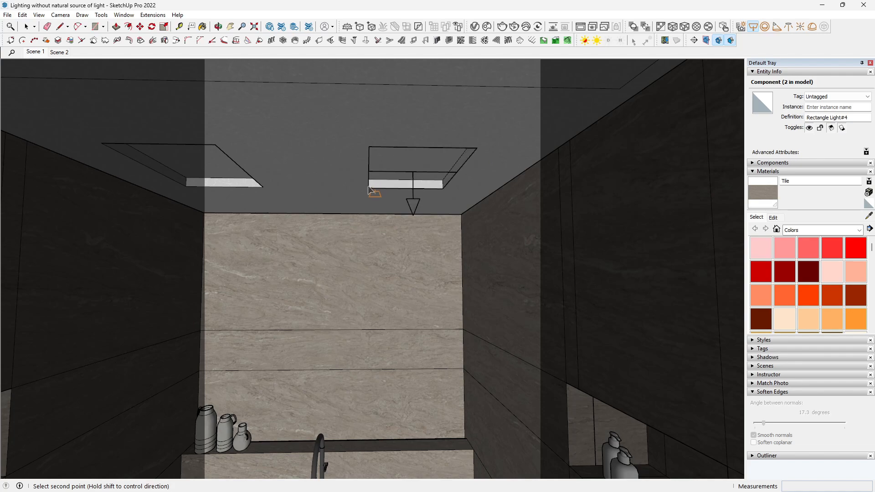
pyautogui.press('space')
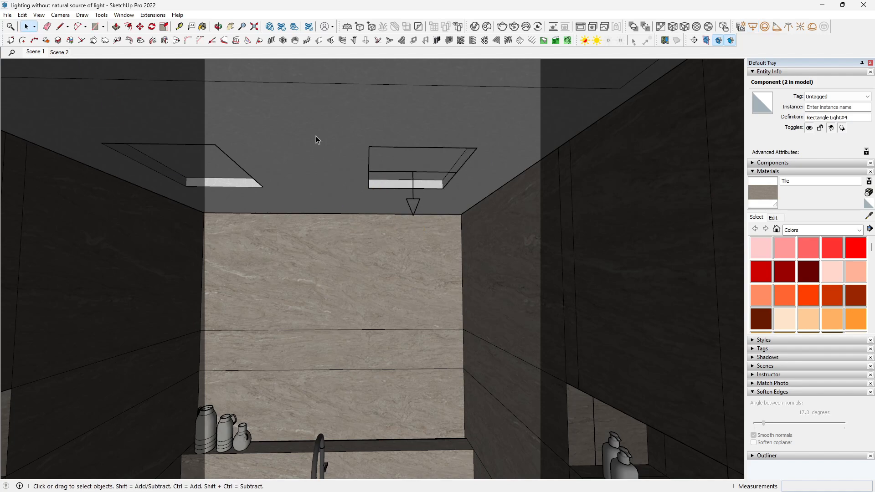
# - Raise the new rectangle light about 25 mm into the recess, to the midpoint of its vertical corner edge
pyautogui.click(413, 183)
pyautogui.moveTo(413, 183); pyautogui.dragTo(399, 169, button='middle')
pyautogui.scroll(1, 400, 169)
pyautogui.press('m')
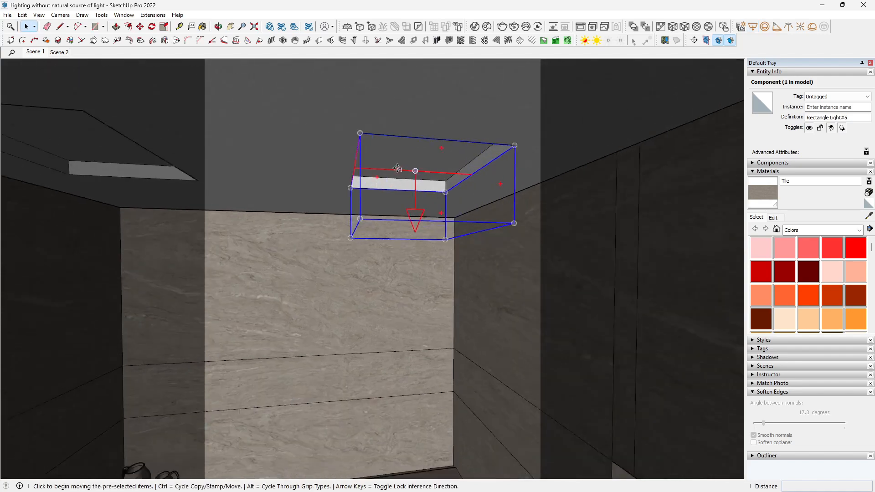
pyautogui.scroll(2, 448, 194)
pyautogui.click(448, 194)
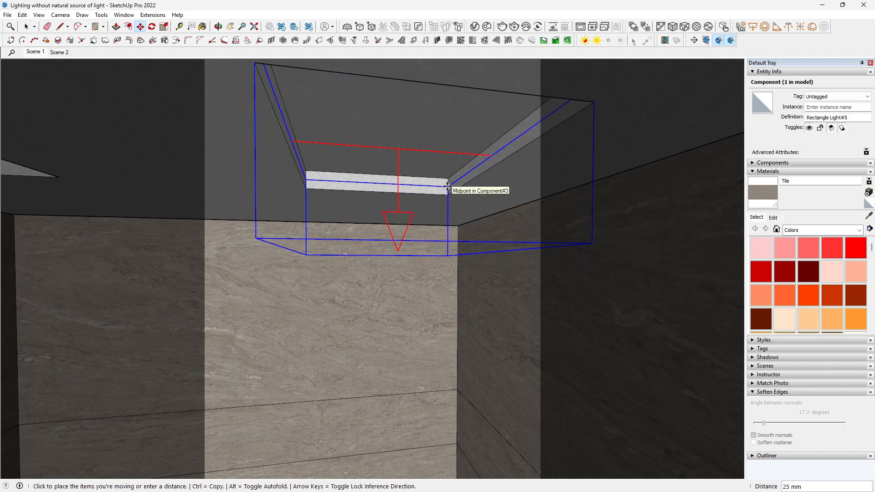
pyautogui.click(449, 200)
# - Place a copy of the recess's rectangle light at the same height in the other ceiling recess above the bathtub
pyautogui.click(448, 195)
pyautogui.press('ctrl')
pyautogui.scroll(-2, 506, 178)
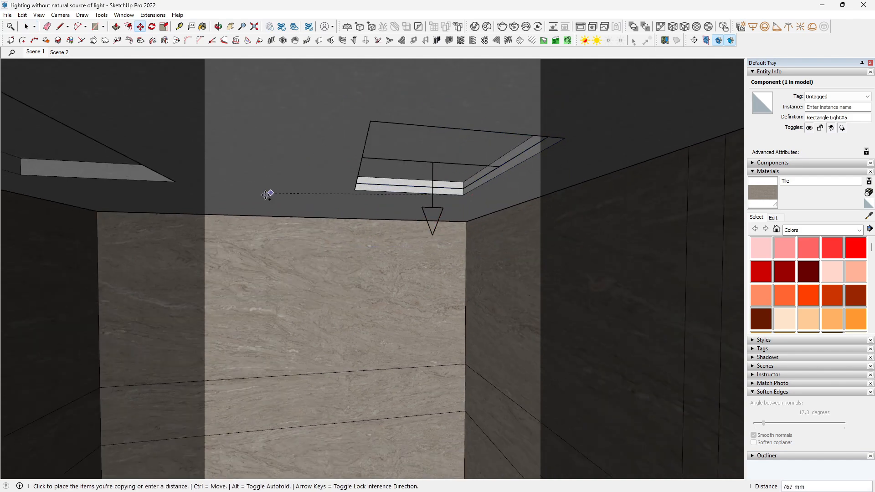
pyautogui.keyDown('shift'); pyautogui.moveTo(192, 195); pyautogui.dragTo(373, 219, button='middle'); pyautogui.keyUp('shift')
pyautogui.click(374, 206)
pyautogui.press('space')
# - Render the Scene 1 view and examine the ceiling recesses, coves and bathtub area, stopping the render and closing the frame buffer
pyautogui.scroll(-6, 289, 192)
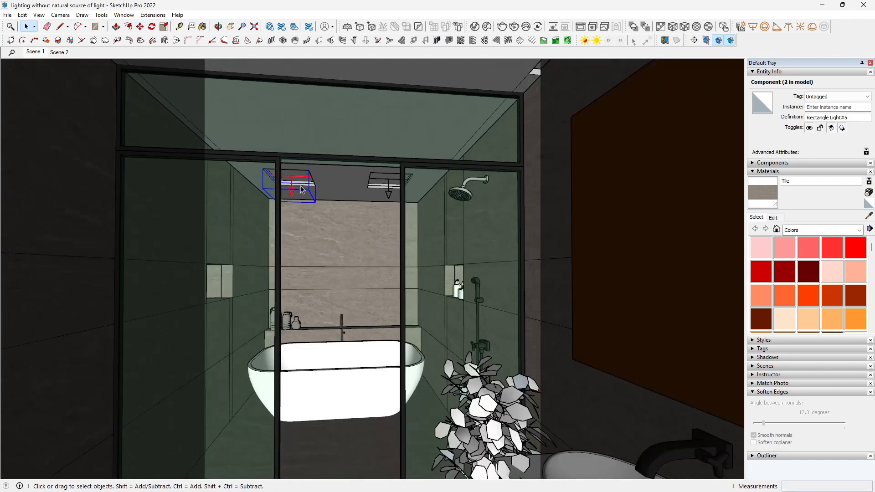
pyautogui.moveTo(405, 260); pyautogui.dragTo(395, 254, button='middle')
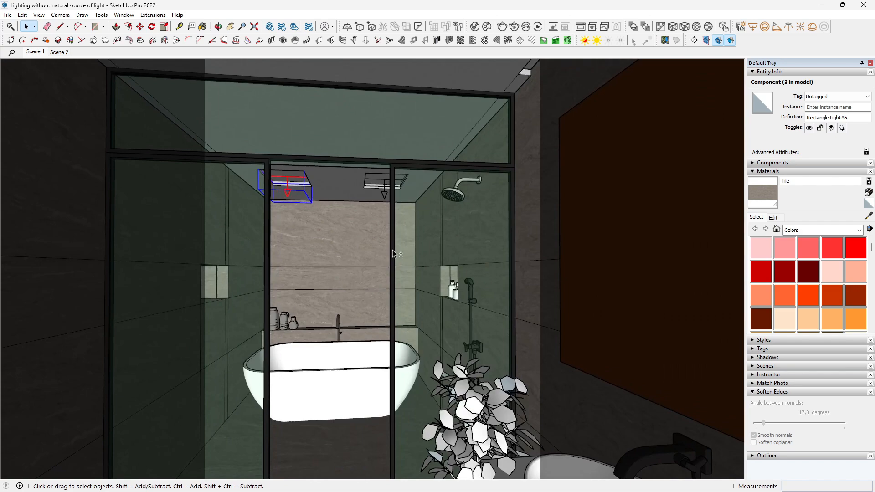
pyautogui.click(33, 52)
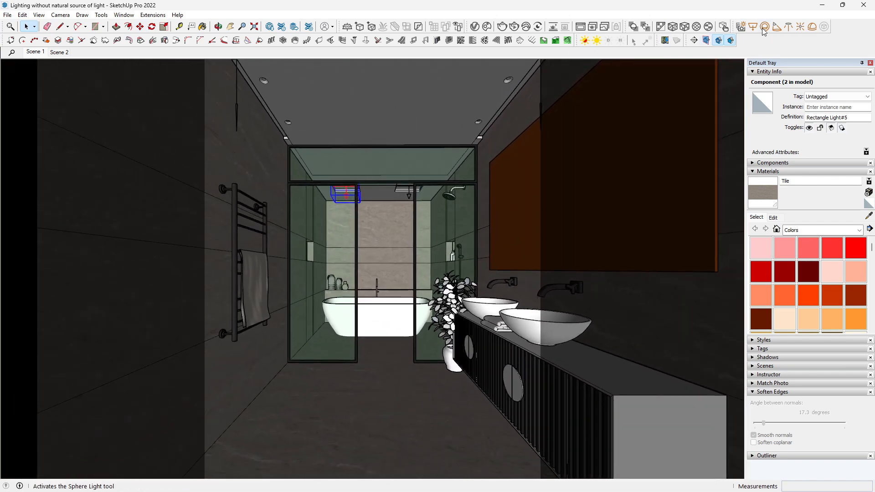
pyautogui.click(515, 28)
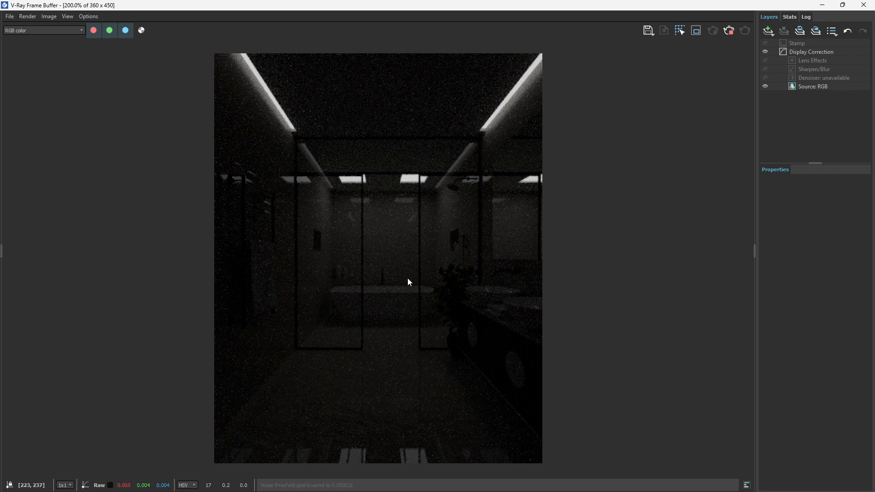
pyautogui.scroll(1, 407, 224)
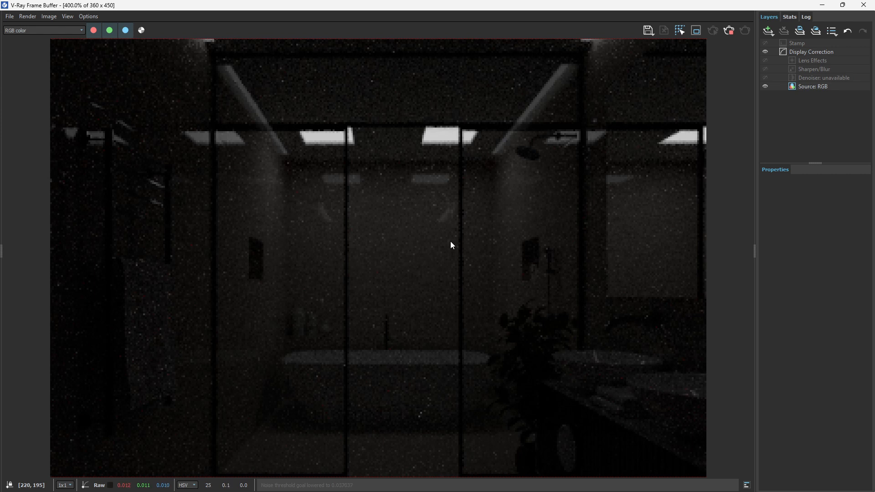
pyautogui.scroll(-1, 521, 97)
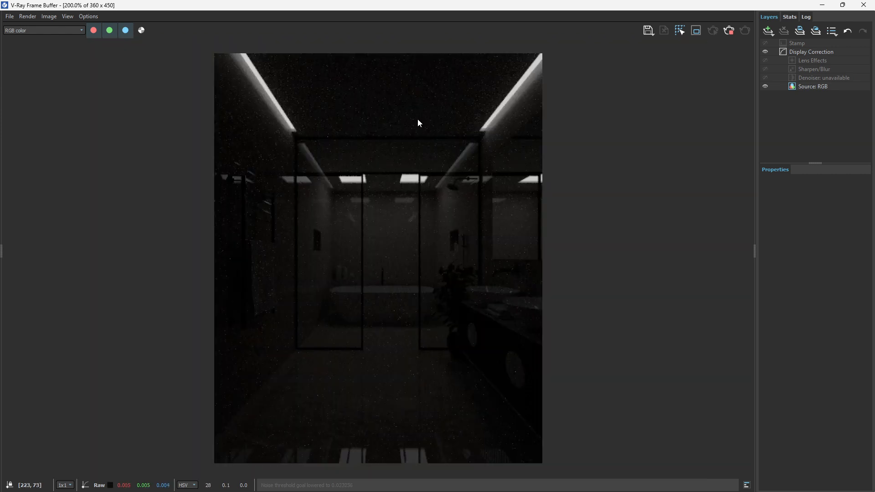
pyautogui.scroll(1, 419, 117)
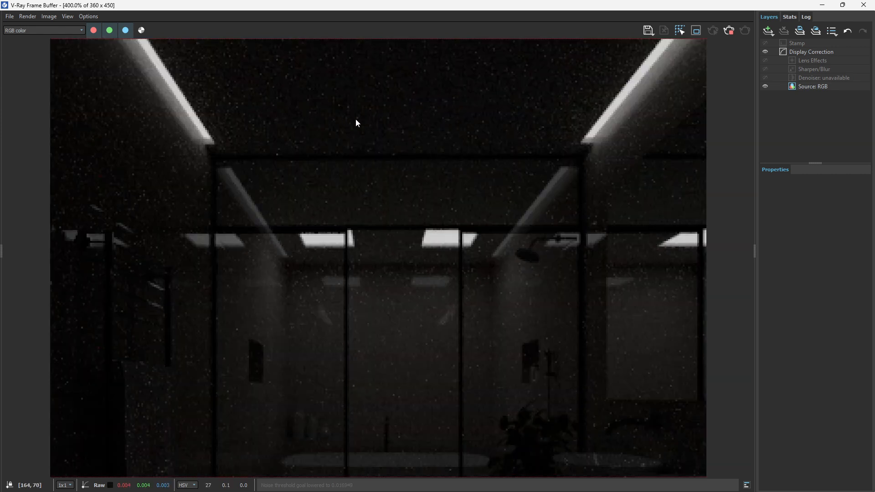
pyautogui.scroll(-2, 366, 129)
pyautogui.scroll(2, 406, 283)
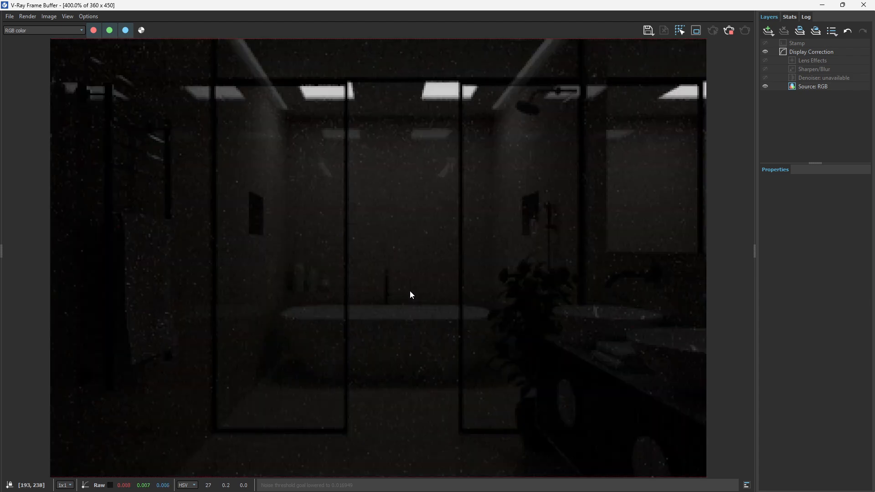
pyautogui.scroll(-1, 411, 278)
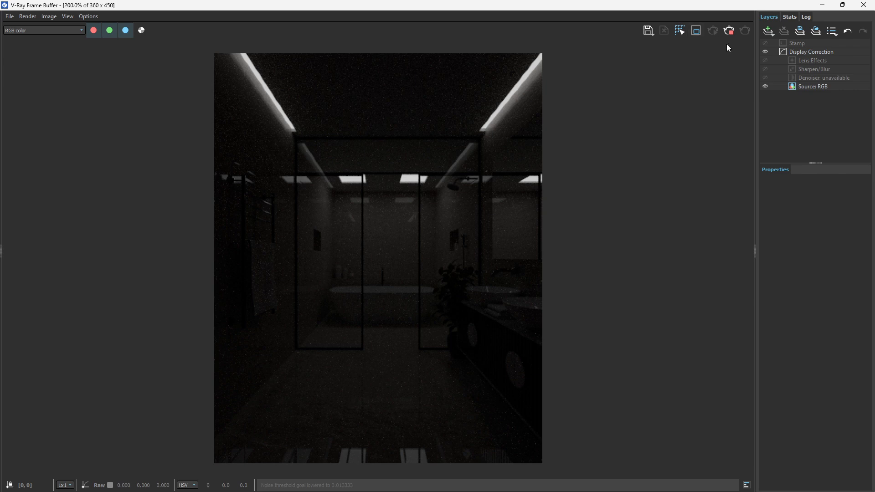
pyautogui.click(729, 31)
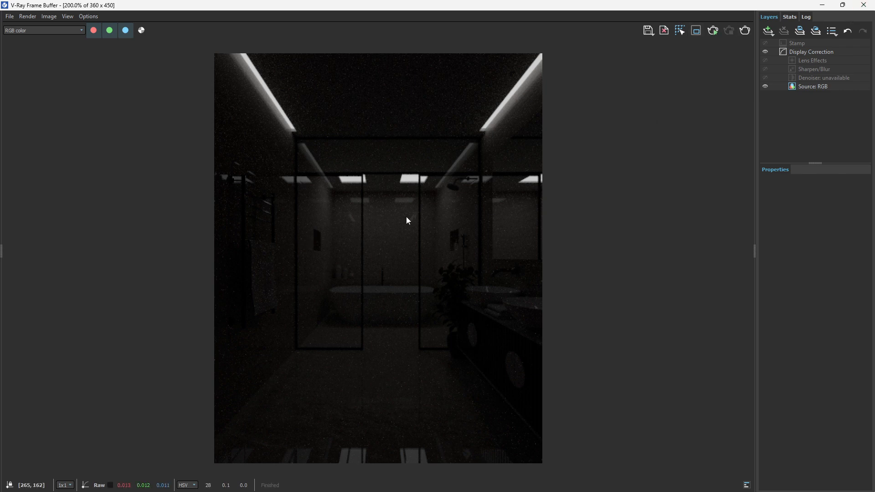
pyautogui.click(864, 4)
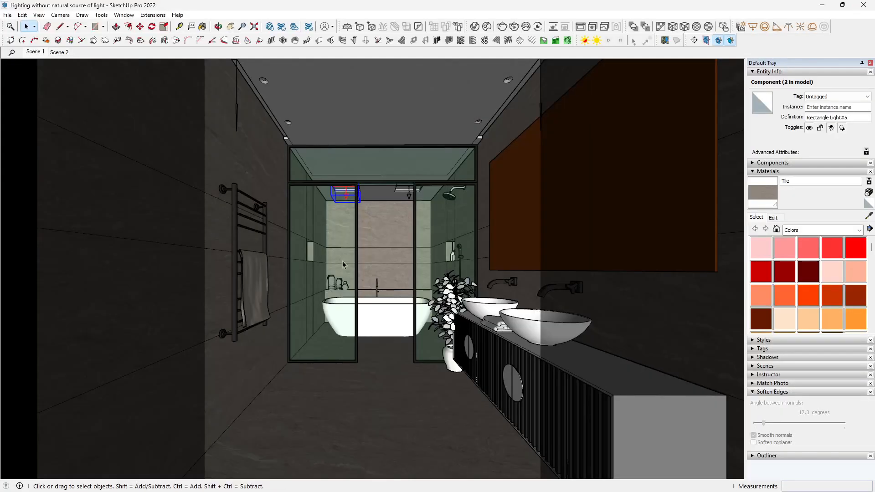
# - Draw a V-Ray rectangle light around the round ceiling downlight nearest the glass partition on the washbasin side
pyautogui.scroll(6, 446, 82)
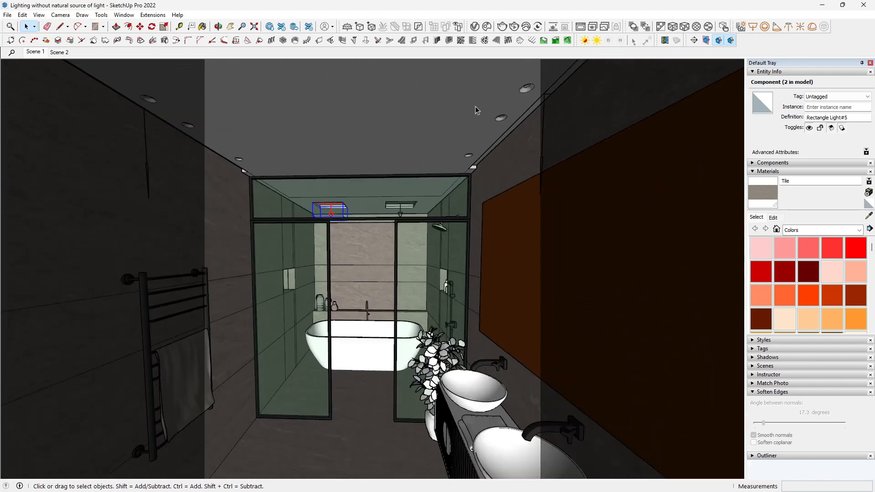
pyautogui.scroll(5, 461, 146)
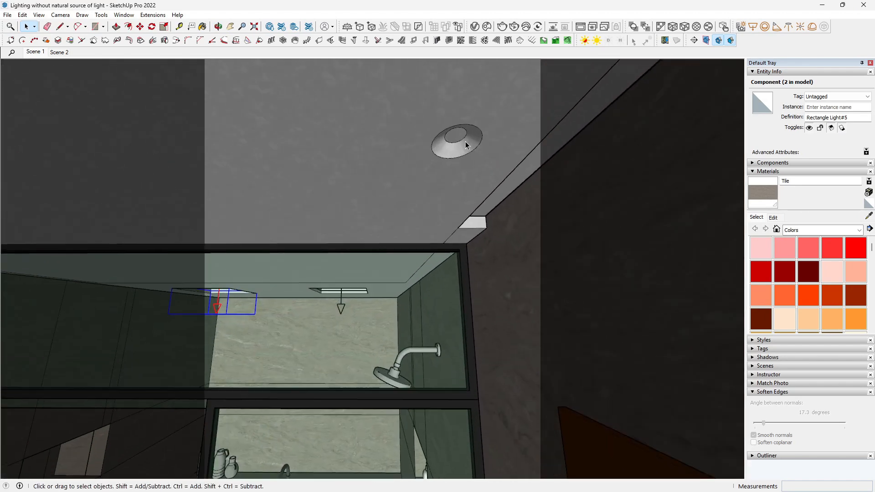
pyautogui.scroll(4, 469, 151)
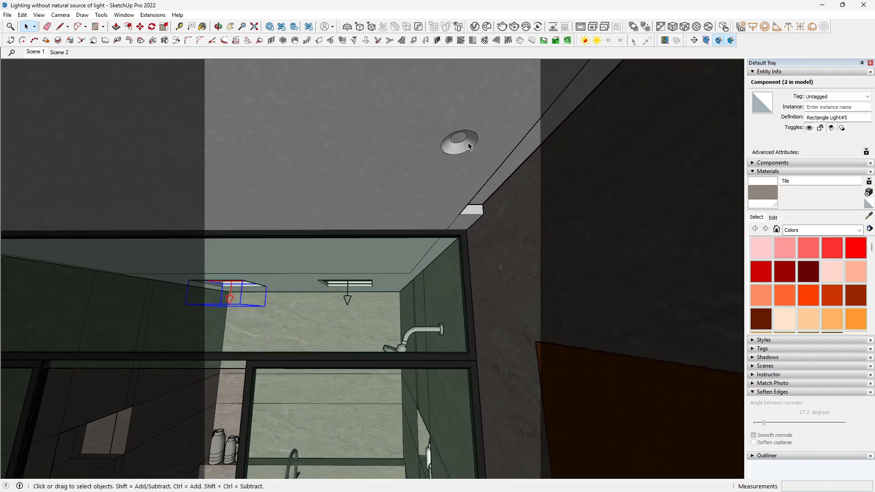
pyautogui.click(754, 28)
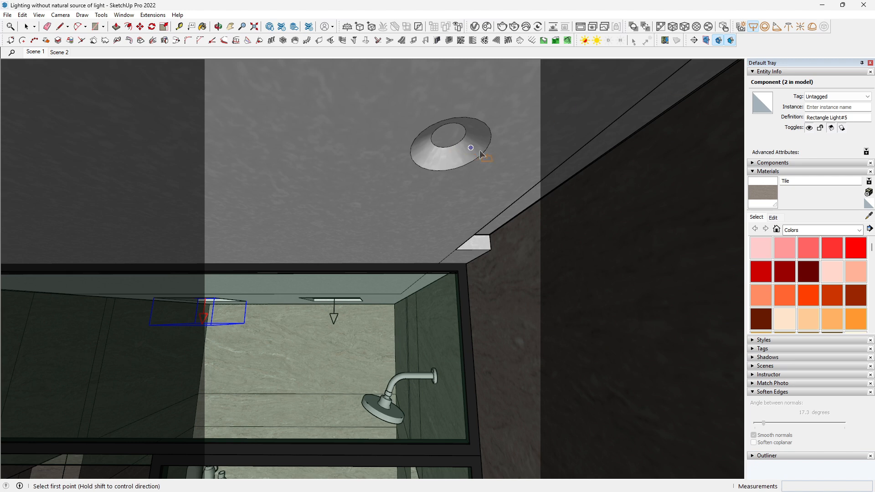
pyautogui.click(501, 113)
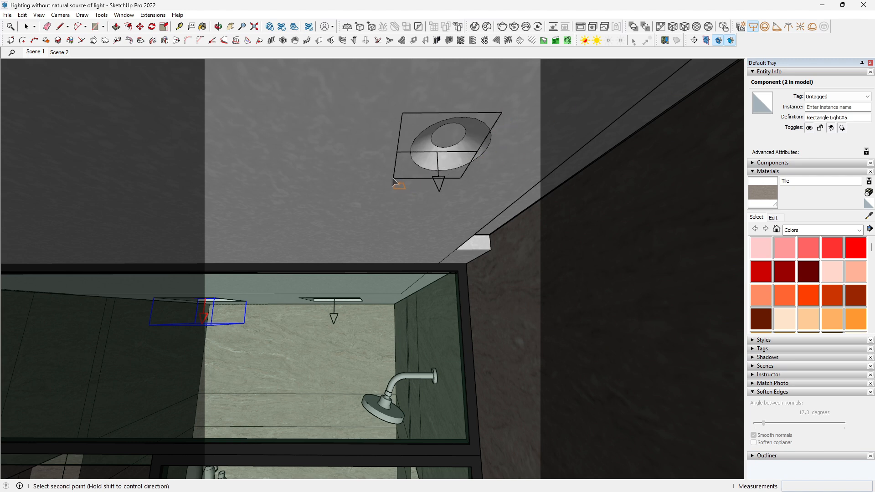
pyautogui.click(386, 175)
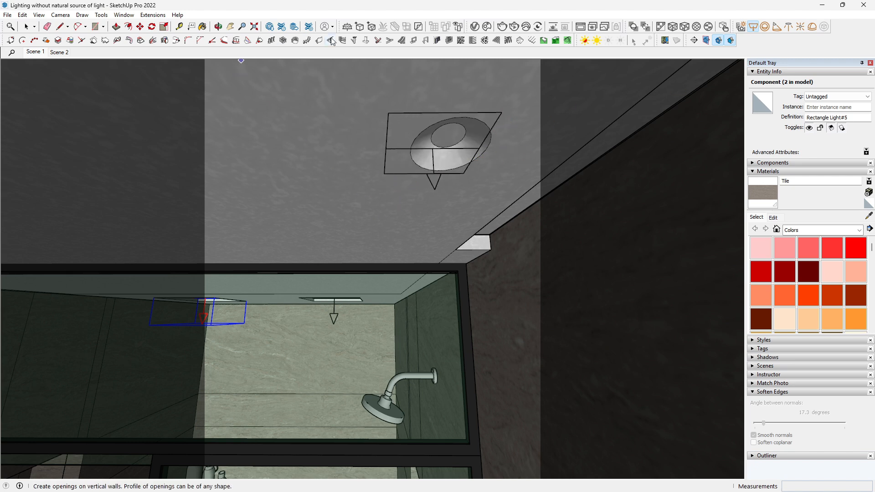
# - Change the shape of the downlight's rectangle light to Disc in the V-Ray Asset Editor, keeping the downlight in view
pyautogui.click(469, 26)
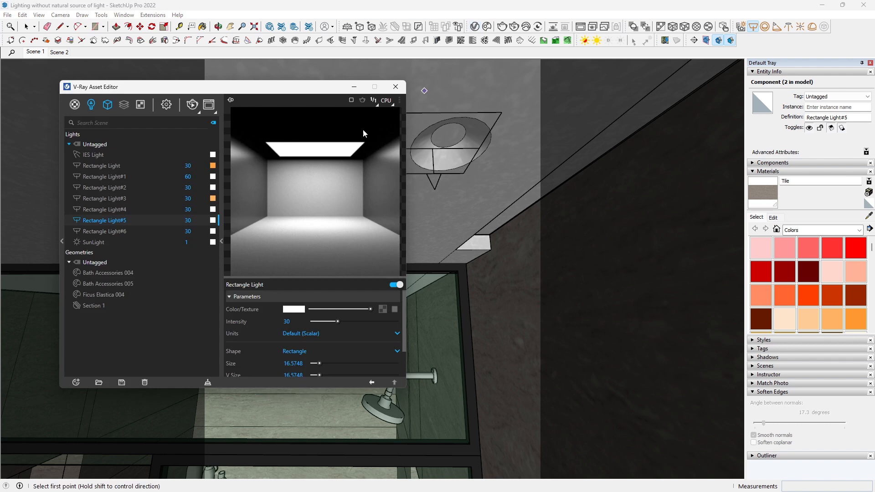
pyautogui.click(26, 26)
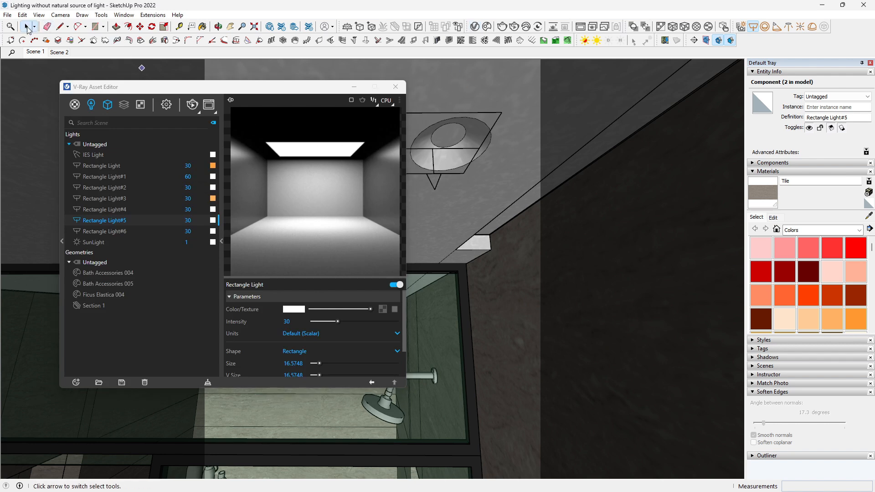
pyautogui.click(474, 154)
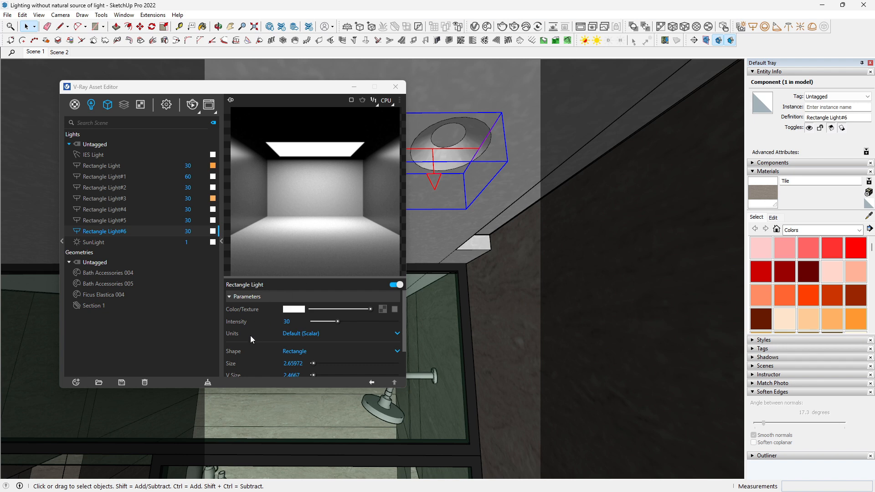
pyautogui.click(398, 352)
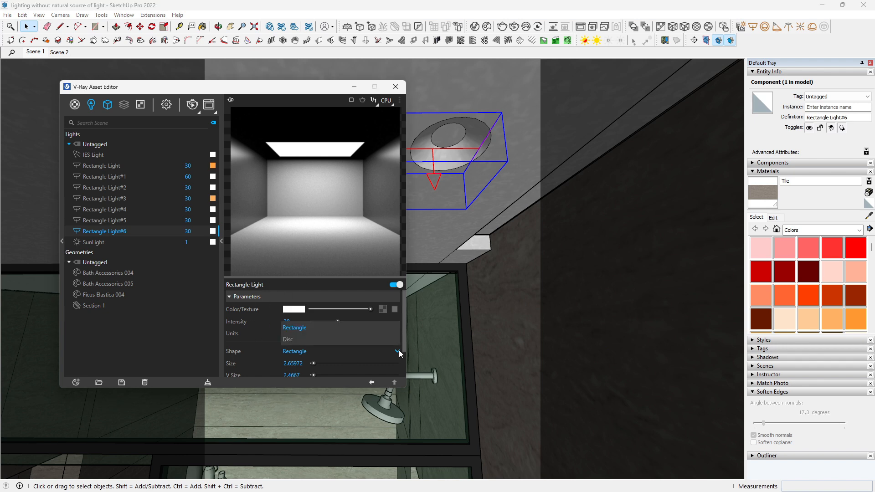
pyautogui.click(300, 338)
pyautogui.moveTo(339, 95); pyautogui.dragTo(217, 99)
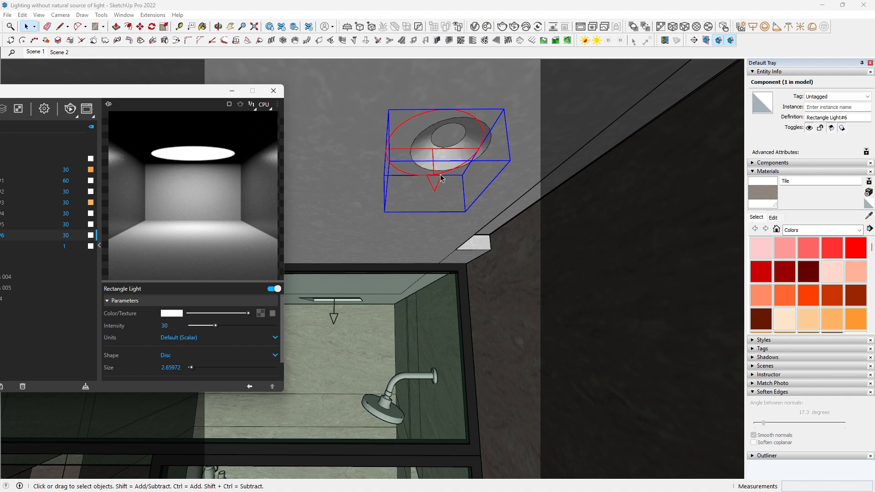
# - Move the disc light into line with the round ceiling downlight
pyautogui.scroll(2, 428, 212)
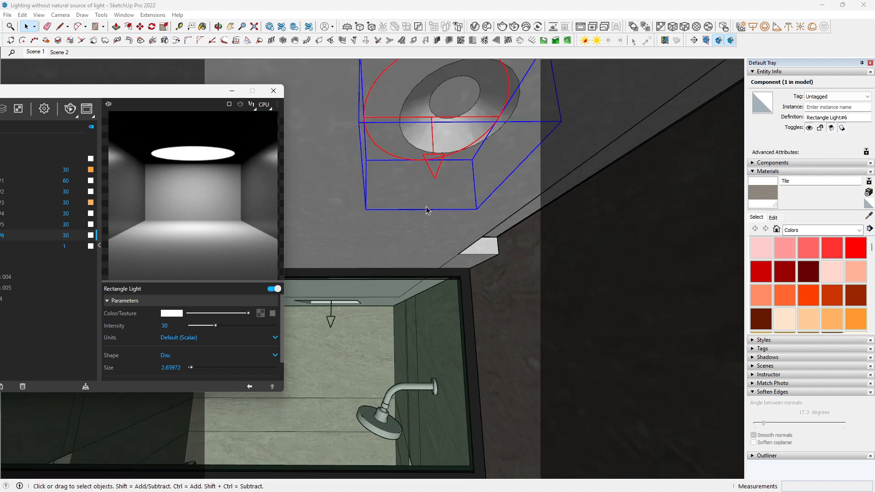
pyautogui.click(436, 185)
pyautogui.press('m')
pyautogui.click(436, 186)
pyautogui.moveTo(461, 185); pyautogui.dragTo(420, 167, button='middle')
pyautogui.scroll(2, 503, 249)
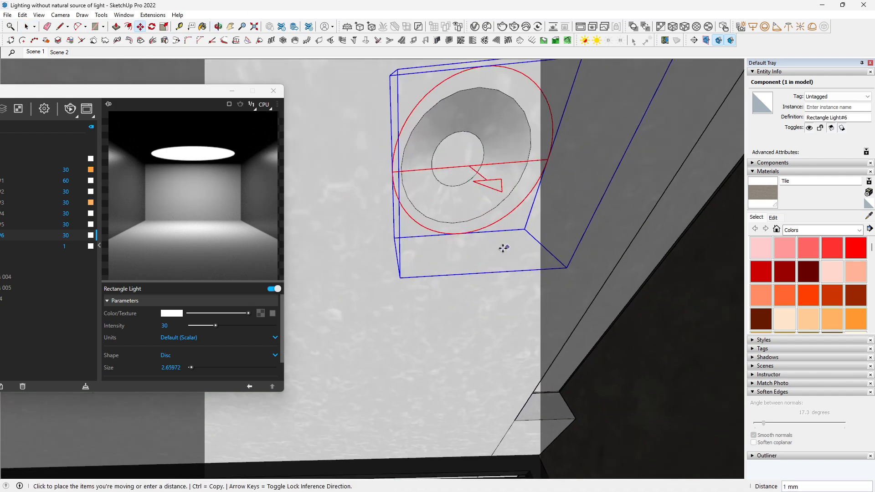
pyautogui.click(481, 262)
# - Scale the disc light down uniformly about its center to fit inside the downlight's ring
pyautogui.scroll(-2, 481, 246)
pyautogui.press('s')
pyautogui.click(565, 151)
pyautogui.press('ctrl')
pyautogui.click(544, 163)
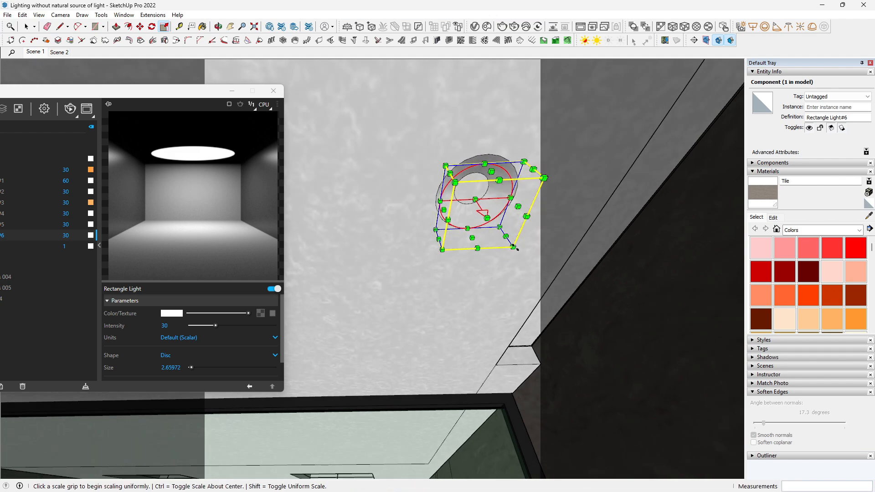
# - Move the scaled disc light up into the cone of the round downlight
pyautogui.press('m')
pyautogui.moveTo(544, 162); pyautogui.dragTo(557, 290, button='middle')
pyautogui.scroll(2, 529, 301)
pyautogui.click(529, 302)
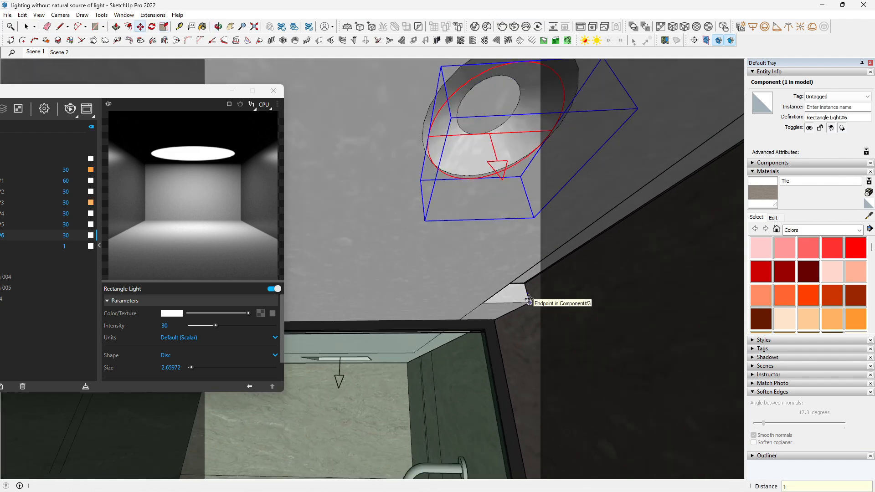
pyautogui.press('space')
pyautogui.moveTo(547, 142); pyautogui.dragTo(527, 159, button='middle')
pyautogui.scroll(-1, 390, 271)
pyautogui.press('m')
pyautogui.scroll(3, 480, 190)
pyautogui.scroll(1, 451, 151)
pyautogui.scroll(-1, 486, 151)
pyautogui.scroll(-3, 481, 197)
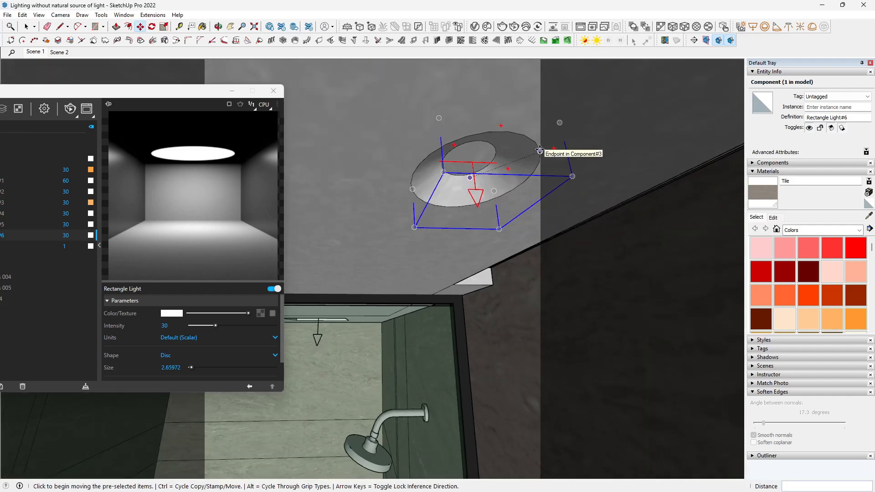
# - Copy the disc light into the second downlight of the row on the washbasin side
pyautogui.click(539, 152)
pyautogui.press('ctrl')
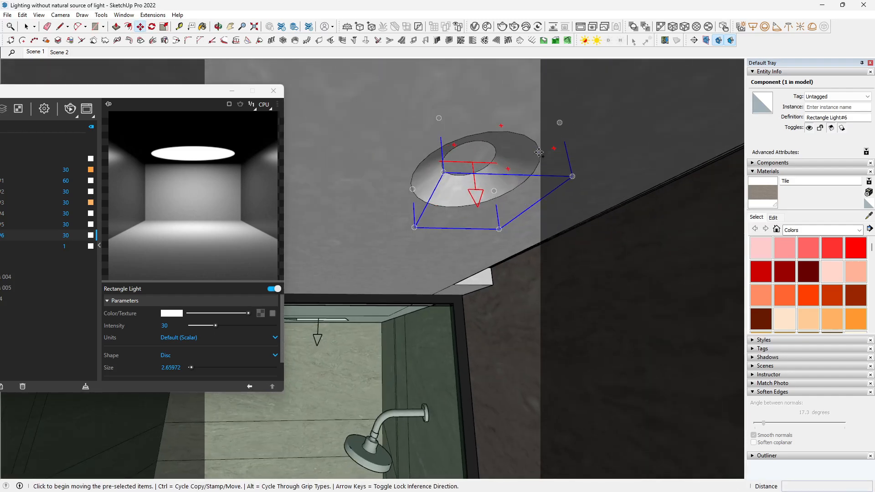
pyautogui.scroll(-5, 458, 187)
pyautogui.click(458, 187)
# - Copy the disc light into the third and fourth downlights along the washbasin-side row
pyautogui.scroll(2, 456, 185)
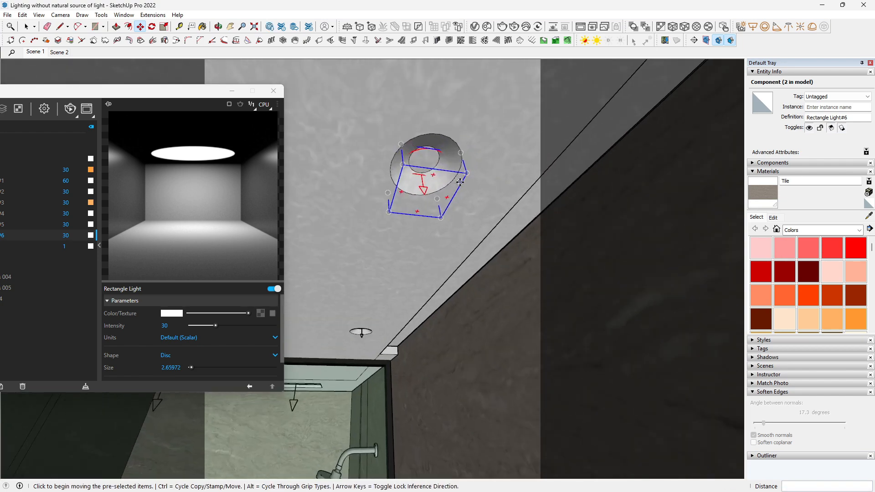
pyautogui.scroll(1, 422, 171)
pyautogui.moveTo(439, 167); pyautogui.dragTo(433, 189, button='middle')
pyautogui.click(433, 189)
pyautogui.press('ctrl')
pyautogui.scroll(-3, 263, 426)
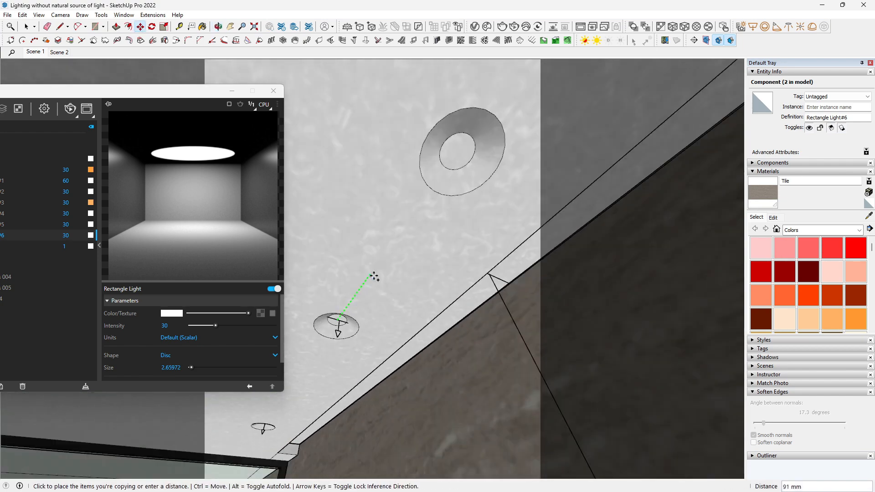
pyautogui.click(458, 153)
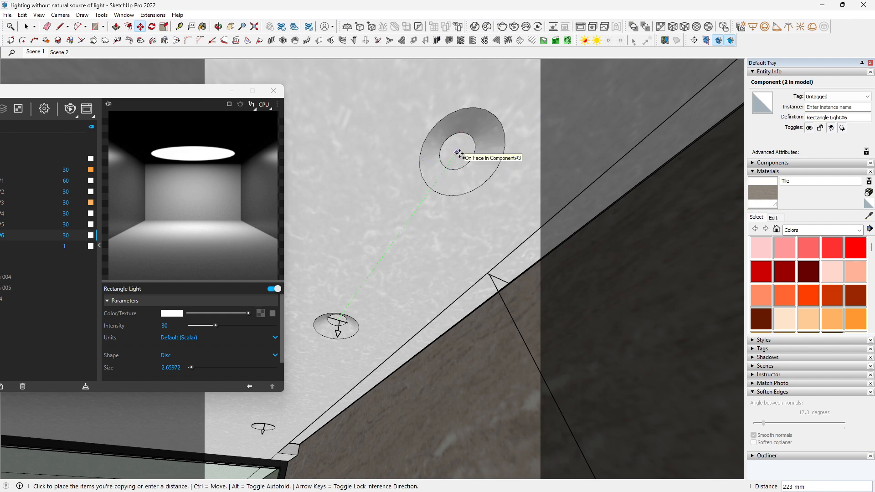
pyautogui.click(459, 151)
pyautogui.press('ctrl')
pyautogui.scroll(-4, 413, 242)
pyautogui.keyDown('shift'); pyautogui.moveTo(413, 242); pyautogui.dragTo(457, 199, button='middle'); pyautogui.keyUp('shift')
pyautogui.click(463, 176)
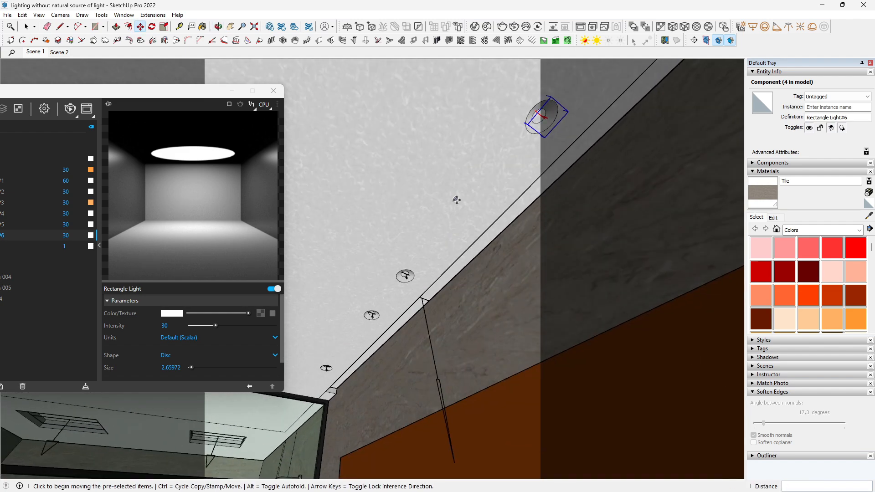
# - Select the four disc lights and copy them across the ceiling into the opposite row of downlights
pyautogui.press('space')
pyautogui.keyDown('shift'); pyautogui.click(406, 276); pyautogui.keyUp('shift')
pyautogui.scroll(3, 291, 397)
pyautogui.keyDown('shift'); pyautogui.click(491, 221); pyautogui.keyUp('shift')
pyautogui.rightClick(493, 222)
pyautogui.moveTo(517, 281)
pyautogui.click(593, 342)
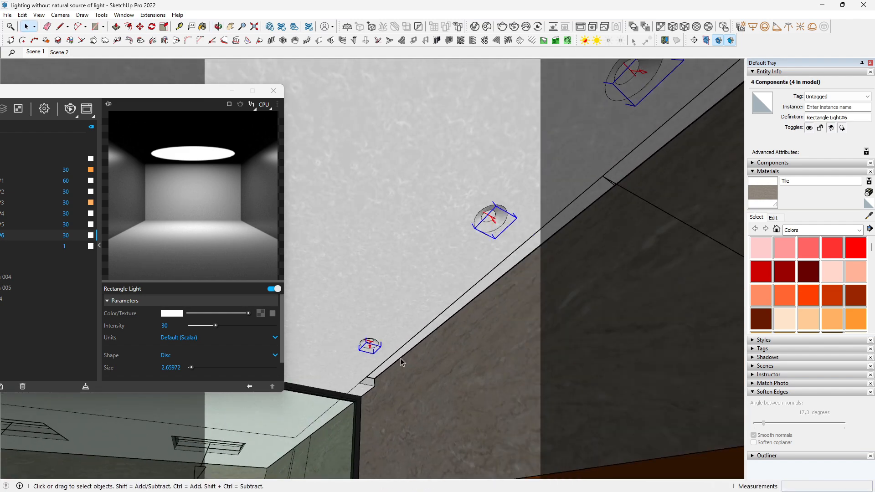
pyautogui.scroll(3, 524, 205)
pyautogui.press('m')
pyautogui.click(539, 208)
pyautogui.press('ctrl')
pyautogui.scroll(-3, 497, 208)
pyautogui.click(371, 225)
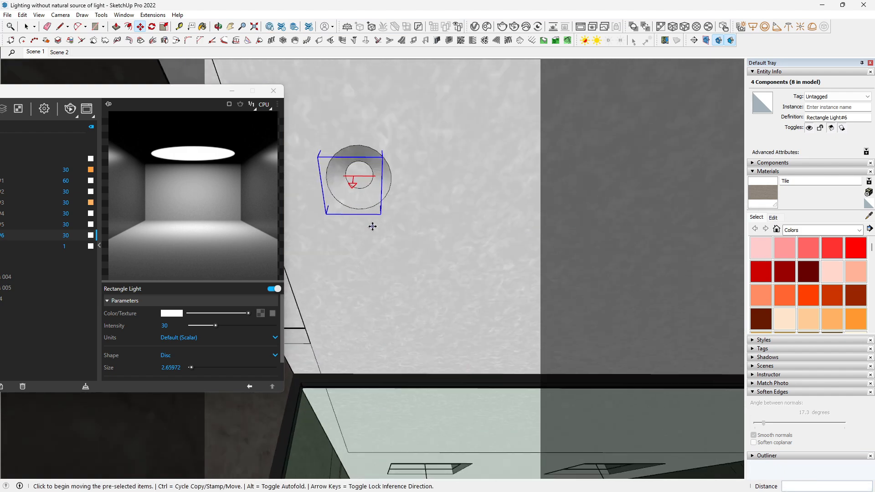
# - Render the Scene 1 view and examine how the ceiling downlights look
pyautogui.press('space')
pyautogui.scroll(3, 371, 225)
pyautogui.click(35, 52)
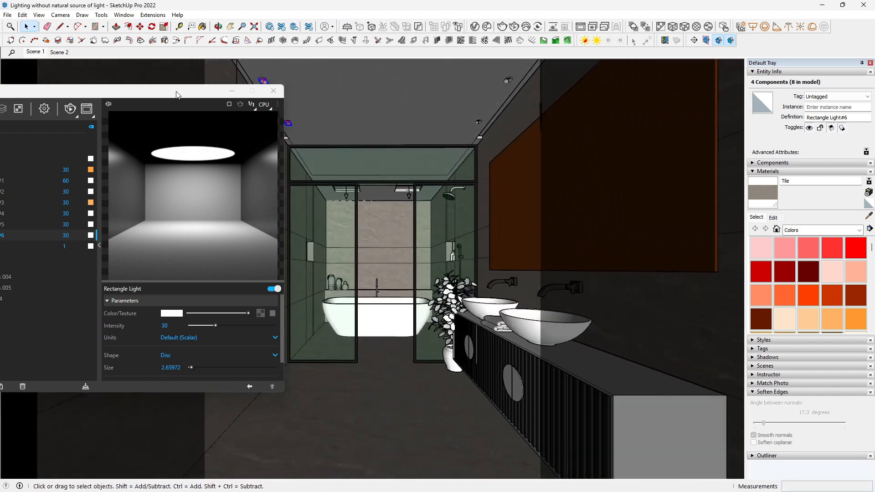
pyautogui.moveTo(176, 95); pyautogui.dragTo(785, 93)
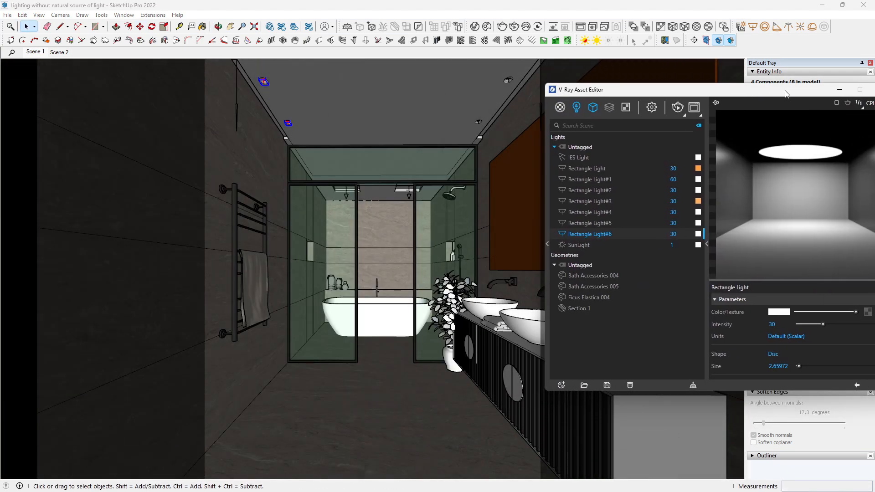
pyautogui.click(514, 27)
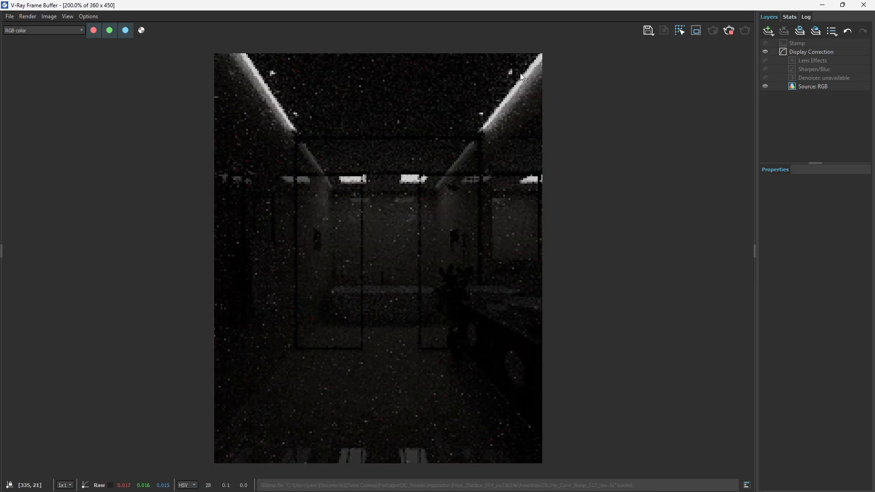
pyautogui.scroll(1, 521, 74)
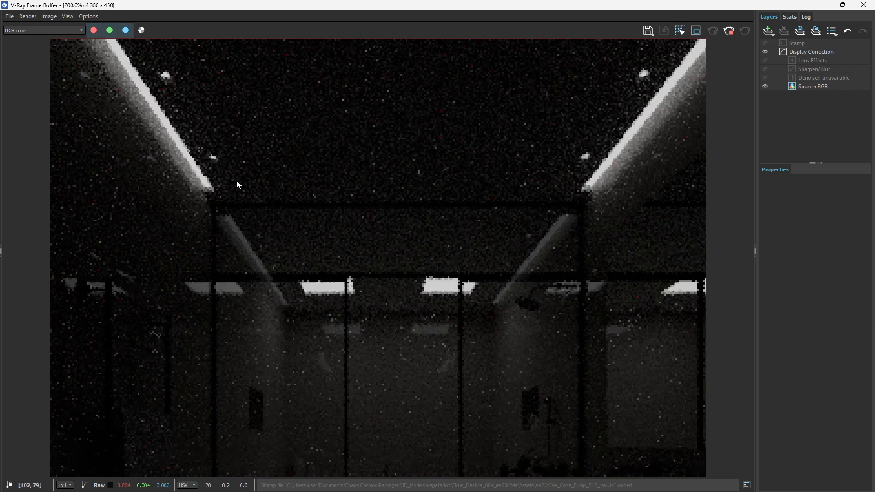
pyautogui.scroll(-2, 239, 184)
pyautogui.scroll(1, 458, 199)
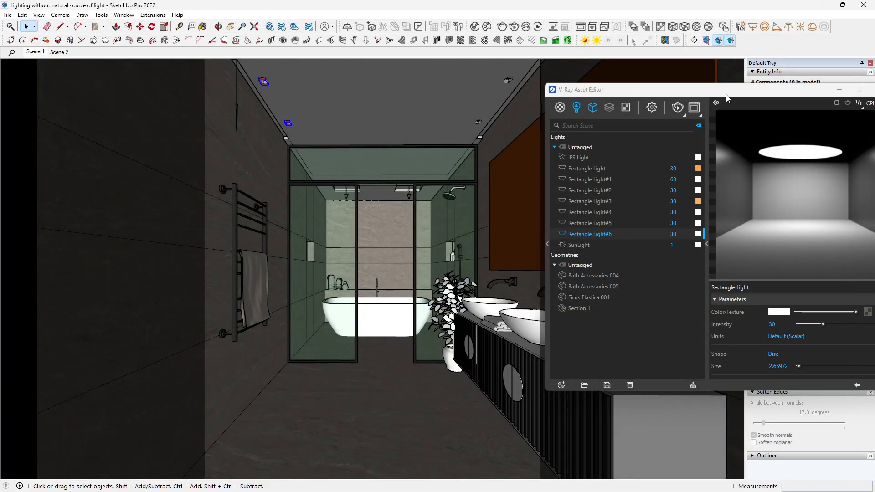
# - Place a V-Ray IES light using Real-IES_wide_bright.ies at the round downlight nearest the glass partition on the washbasin side
pyautogui.doubleClick(727, 93)
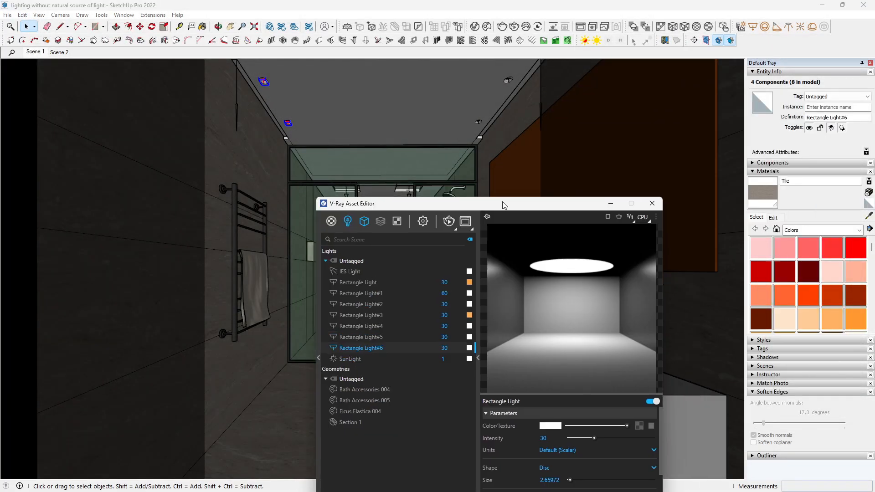
pyautogui.scroll(5, 464, 148)
pyautogui.scroll(1, 463, 148)
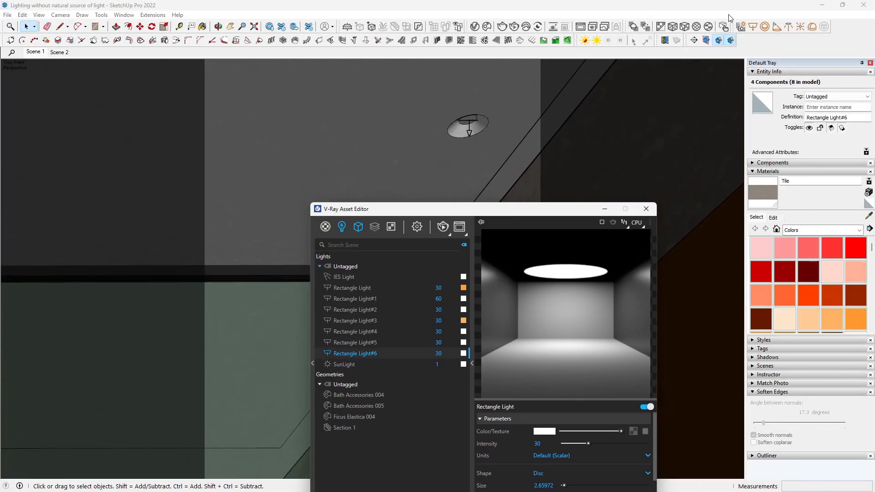
pyautogui.click(789, 27)
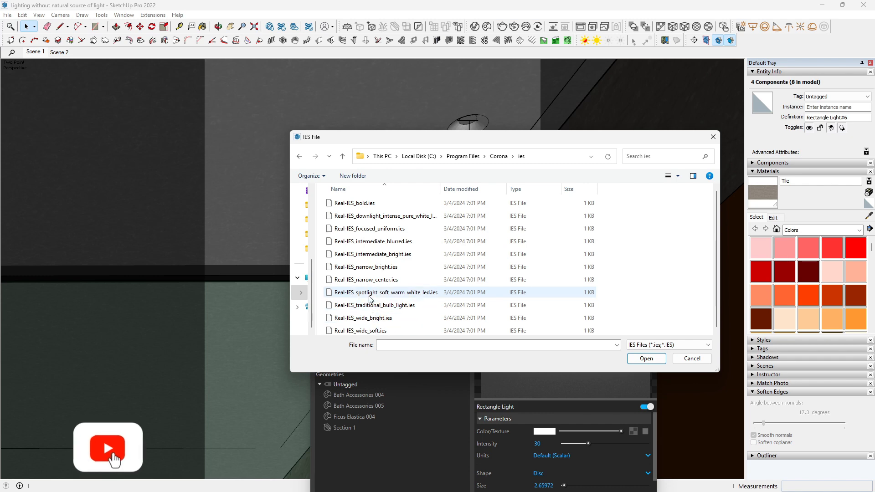
pyautogui.click(372, 319)
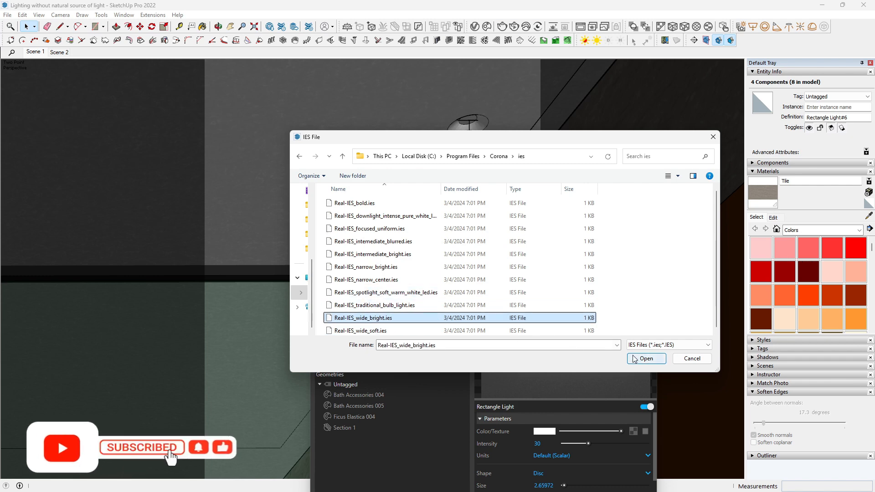
pyautogui.click(645, 359)
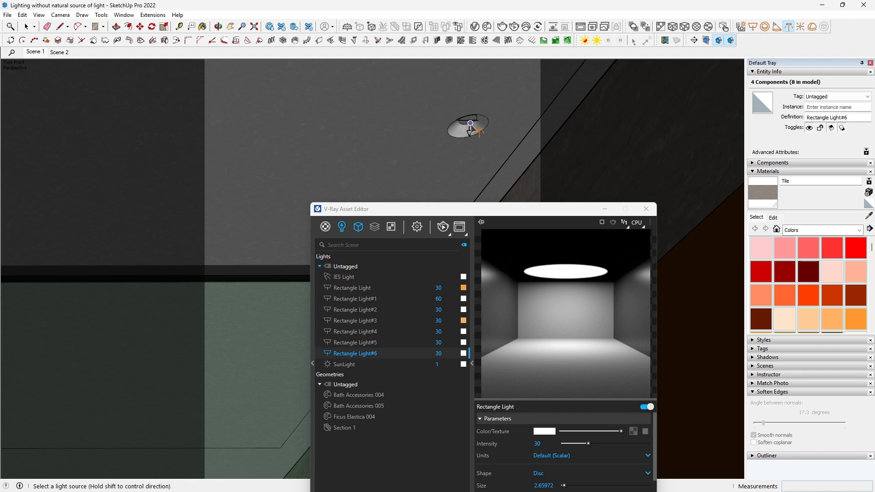
pyautogui.click(469, 131)
# - Select the new IES light and enable its intensity setting at 1700 lm in the V-Ray Asset Editor
pyautogui.moveTo(575, 144); pyautogui.dragTo(484, 198, button='middle')
pyautogui.moveTo(500, 211); pyautogui.dragTo(145, 167)
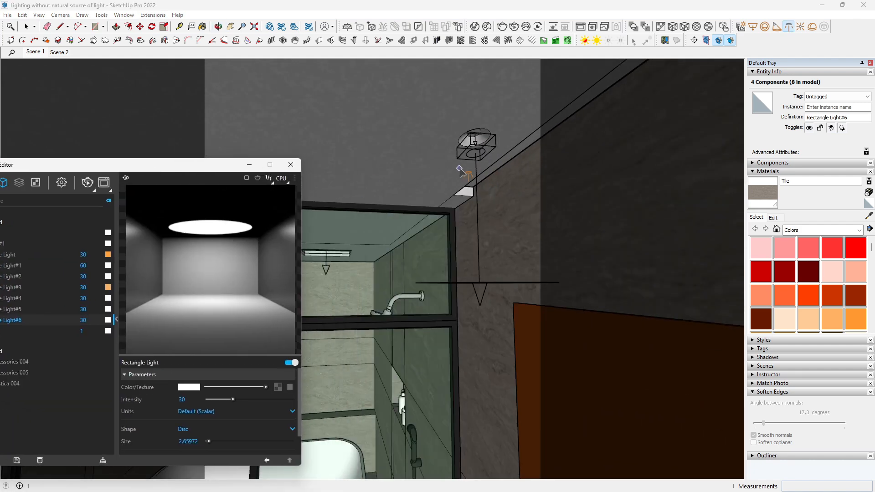
pyautogui.moveTo(459, 168); pyautogui.dragTo(565, 165, button='middle')
pyautogui.scroll(2, 500, 172)
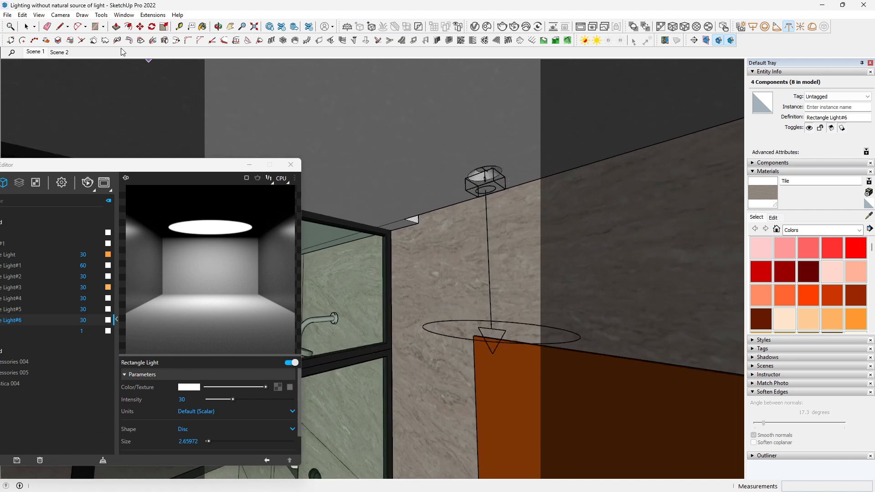
pyautogui.click(30, 27)
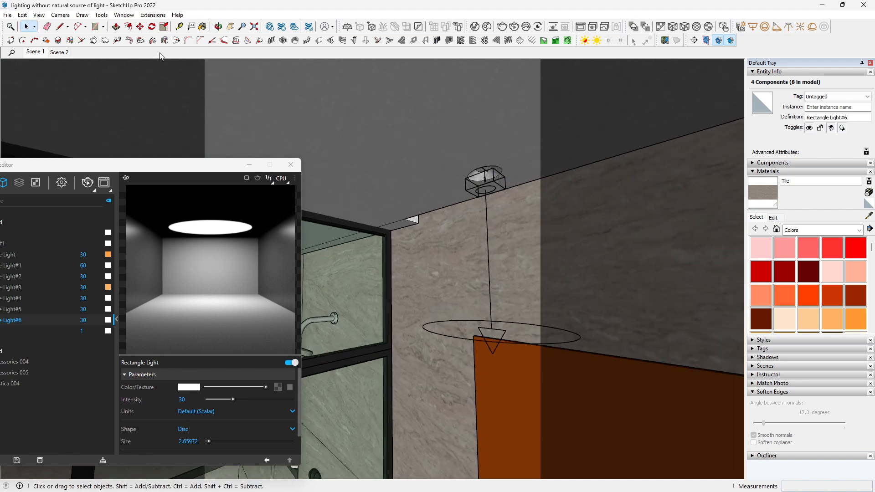
pyautogui.click(494, 179)
pyautogui.scroll(2, 494, 180)
pyautogui.moveTo(495, 180); pyautogui.dragTo(497, 172, button='middle')
pyautogui.press('m')
pyautogui.press('space')
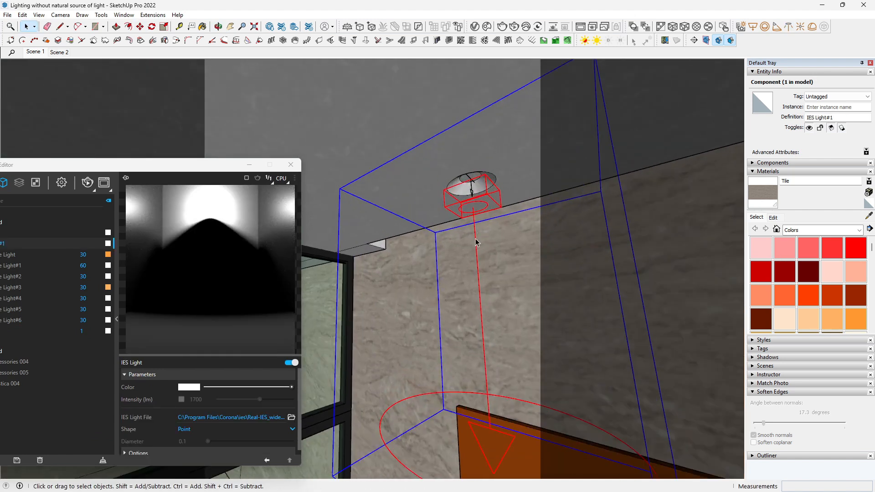
pyautogui.moveTo(136, 164); pyautogui.dragTo(200, 114)
pyautogui.click(57, 184)
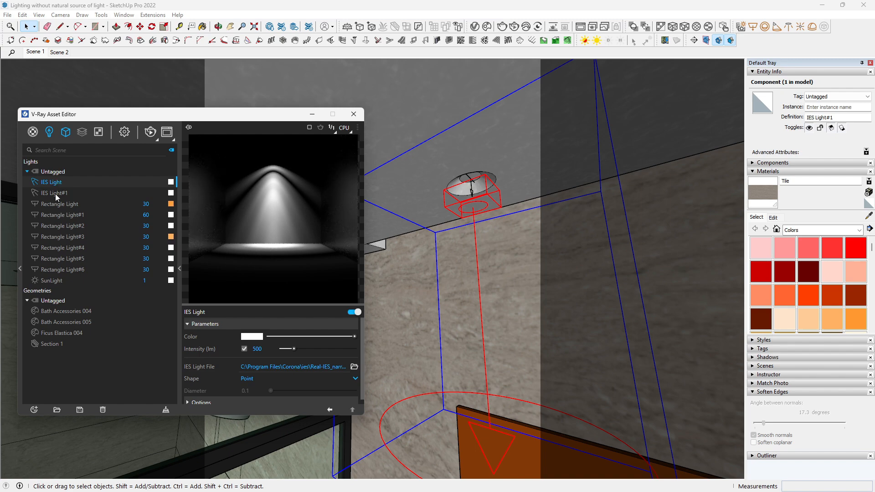
pyautogui.click(64, 194)
# - Copy the IES light to the three other downlights along the washbasin-side row
pyautogui.click(490, 197)
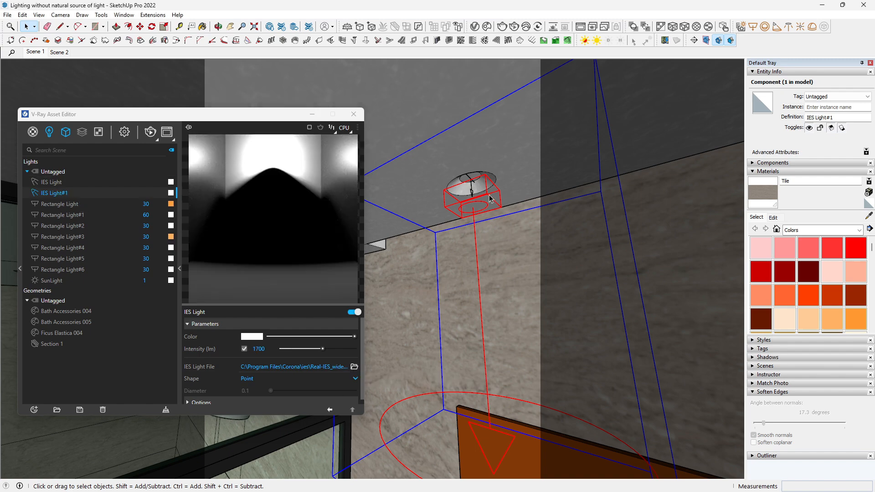
pyautogui.press('m')
pyautogui.press('ctrl')
pyautogui.click(496, 177)
pyautogui.scroll(-3, 521, 165)
pyautogui.click(524, 184)
pyautogui.scroll(-1, 519, 187)
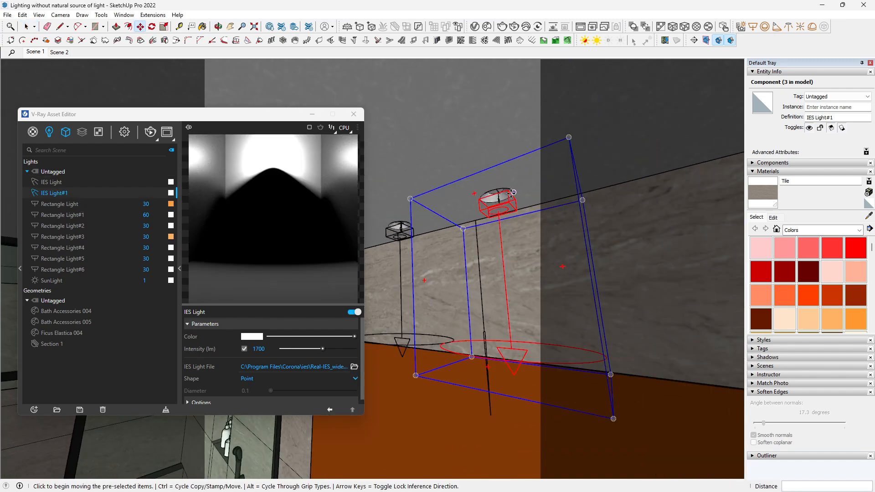
pyautogui.press('ctrl')
pyautogui.click(513, 189)
pyautogui.scroll(-1, 527, 188)
pyautogui.click(602, 165)
pyautogui.moveTo(601, 165); pyautogui.dragTo(500, 193, button='middle')
pyautogui.scroll(-2, 500, 194)
# - Select the four IES lights and copy them across the ceiling to the opposite row of downlights
pyautogui.press('space')
pyautogui.keyDown('shift'); pyautogui.moveTo(461, 218); pyautogui.dragTo(396, 260); pyautogui.keyUp('shift')
pyautogui.keyDown('shift'); pyautogui.click(495, 243); pyautogui.keyUp('shift')
pyautogui.moveTo(396, 260); pyautogui.dragTo(288, 270, button='middle')
pyautogui.press('m')
pyautogui.scroll(1, 566, 267)
pyautogui.click(564, 267)
pyautogui.press('ctrl')
pyautogui.moveTo(424, 267); pyautogui.dragTo(397, 268, button='middle')
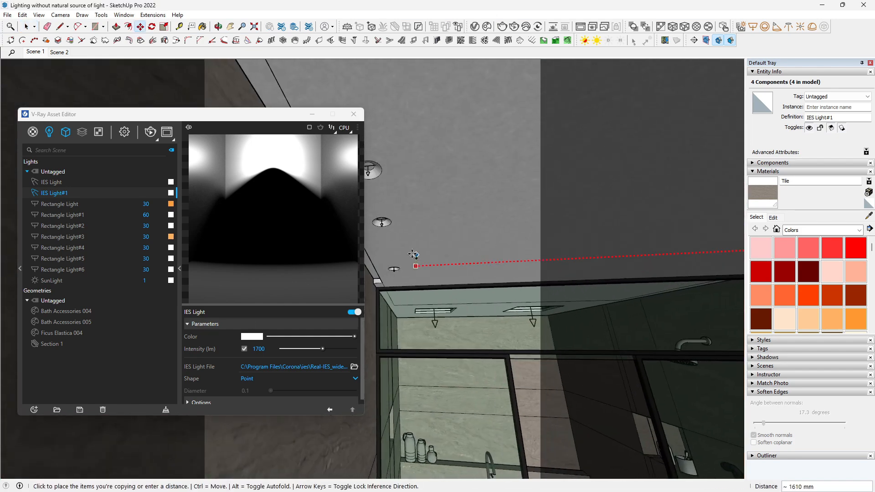
pyautogui.scroll(1, 399, 269)
pyautogui.click(403, 271)
pyautogui.scroll(-3, 403, 269)
pyautogui.press('space')
# - Change the downlights' IES file to Real-IES_narrow_center.ies in the V-Ray Asset Editor
pyautogui.moveTo(192, 114); pyautogui.dragTo(649, 94)
pyautogui.moveTo(450, 189); pyautogui.dragTo(274, 269, button='middle')
pyautogui.moveTo(684, 94); pyautogui.dragTo(466, 95)
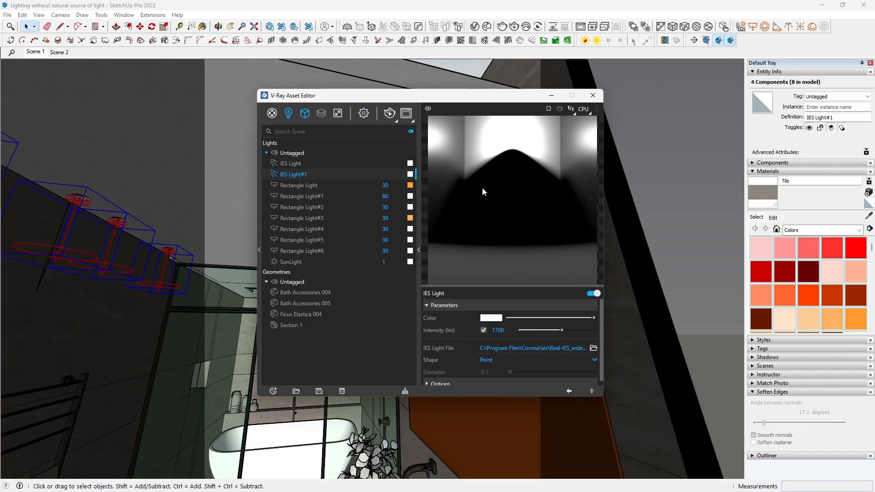
pyautogui.moveTo(638, 182); pyautogui.dragTo(616, 164, button='middle')
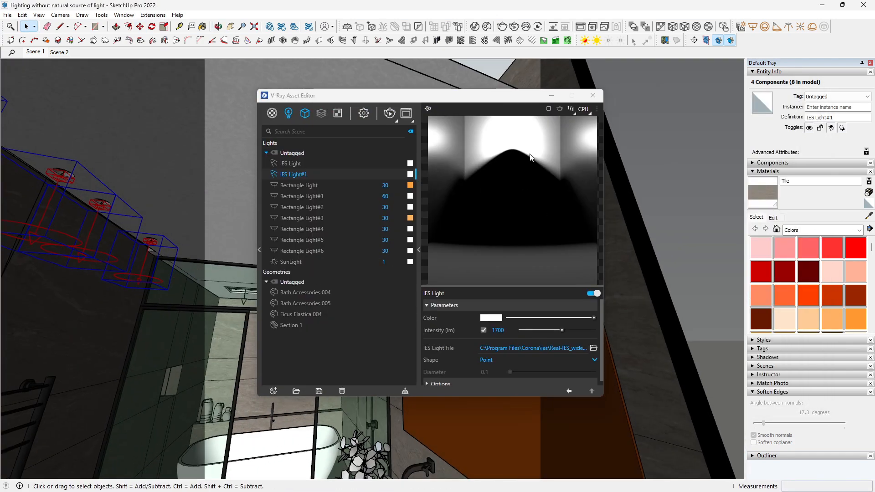
pyautogui.click(594, 349)
pyautogui.click(351, 254)
pyautogui.click(614, 330)
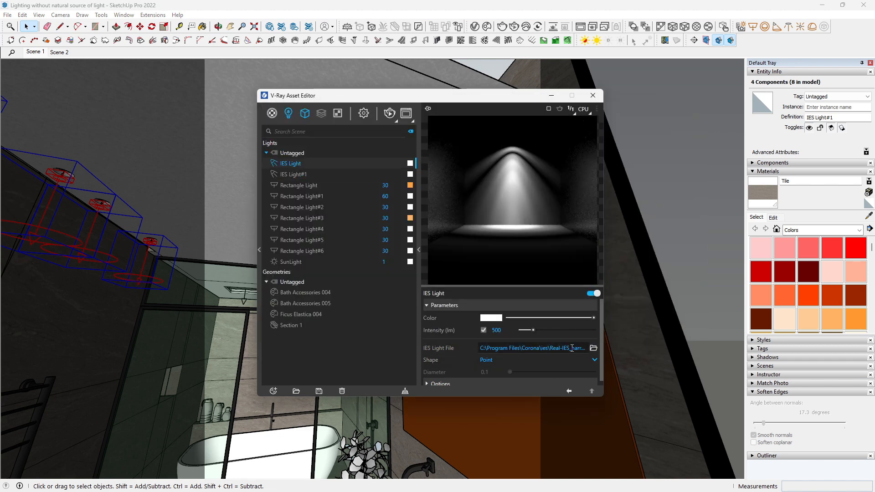
# - Set the IES file of IES Light#1 to Real-IES_narrow_bright.ies in the V-Ray Asset Editor and close the editor
pyautogui.click(297, 175)
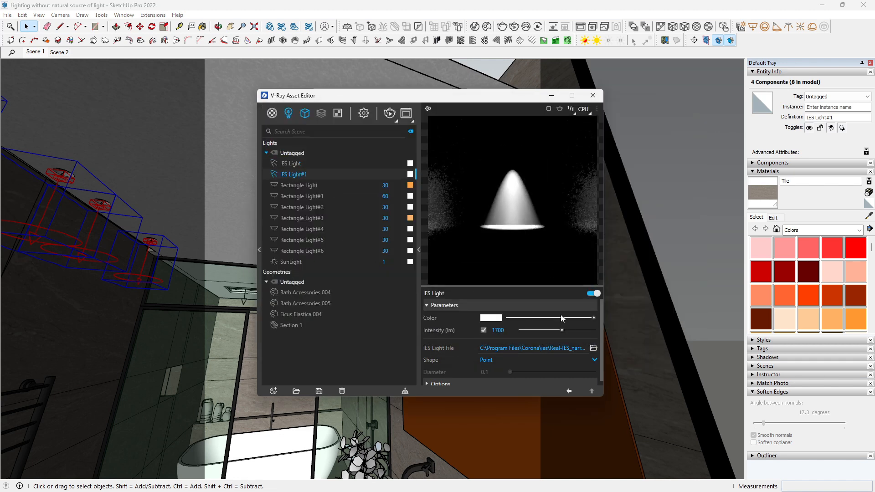
pyautogui.click(594, 349)
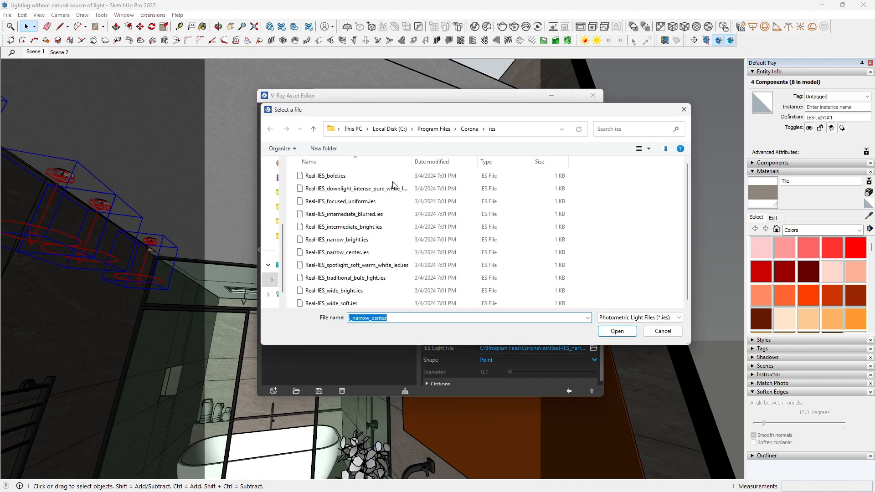
pyautogui.click(371, 240)
pyautogui.click(618, 331)
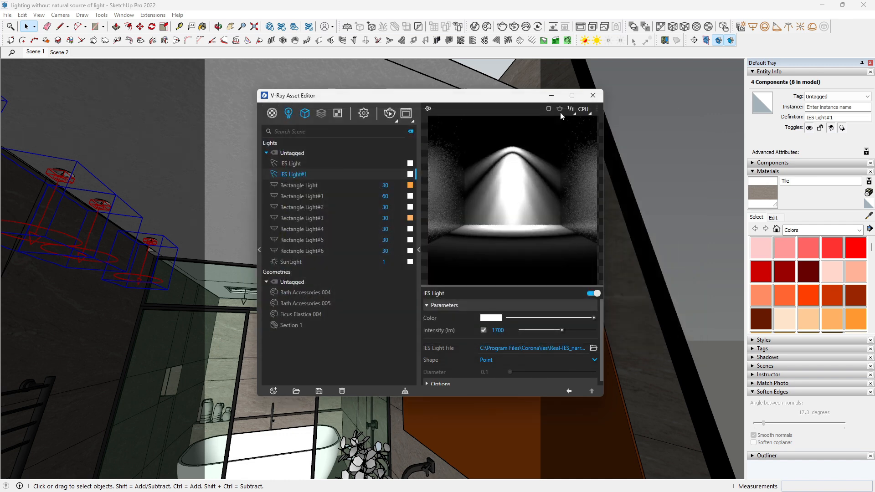
pyautogui.click(593, 96)
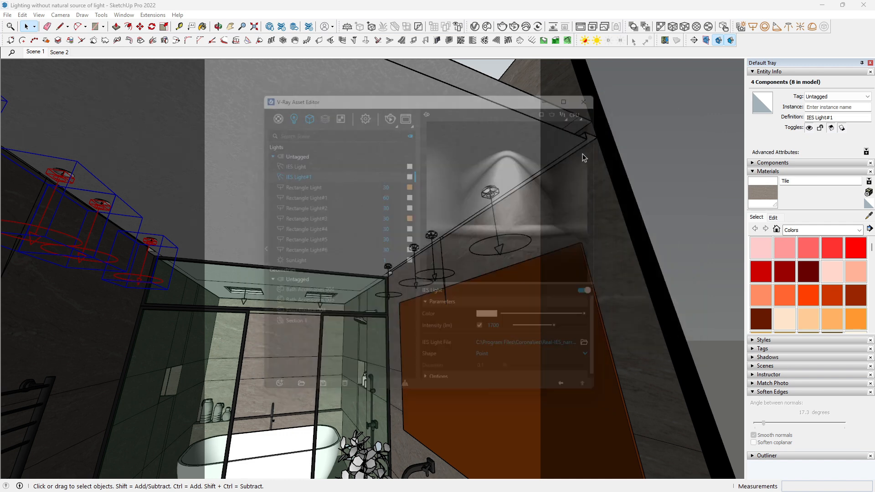
# - Return to the Scene 1 view and start a V-Ray test render of the downlights
pyautogui.click(35, 52)
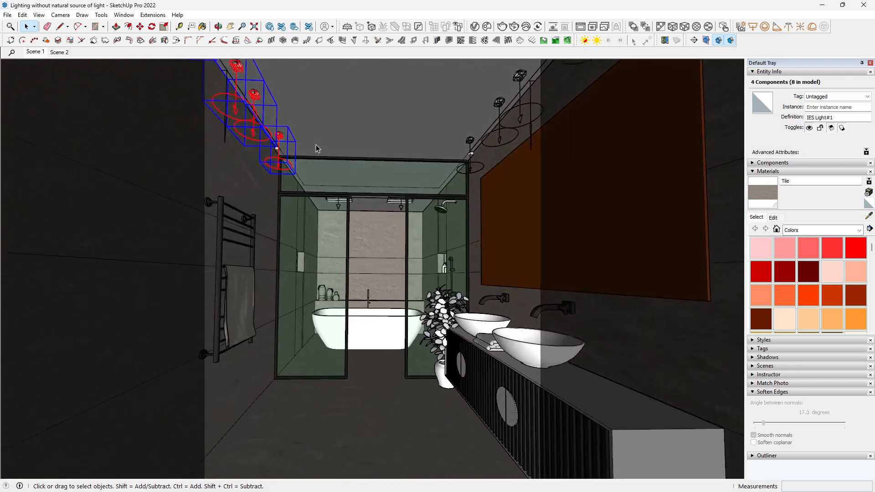
pyautogui.click(515, 28)
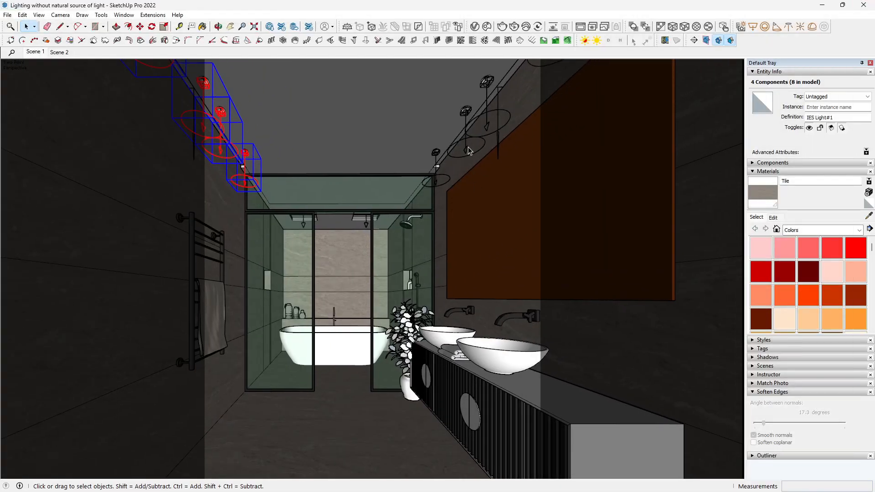
# - Copy the rectangle light from the washbasin-side ceiling cove to the lower corner of the mirror panel nearest the shower
pyautogui.scroll(5, 468, 125)
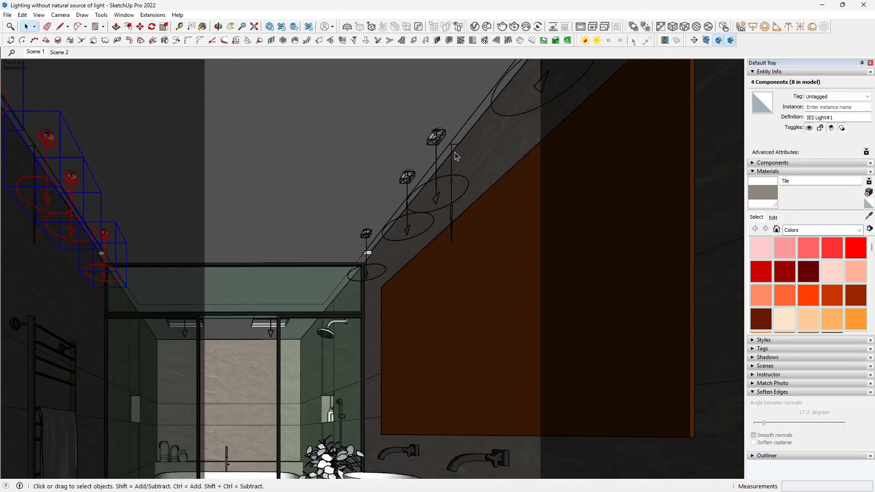
pyautogui.click(453, 152)
pyautogui.keyDown('shift'); pyautogui.moveTo(358, 319); pyautogui.dragTo(385, 248, button='middle'); pyautogui.keyUp('shift')
pyautogui.scroll(5, 394, 160)
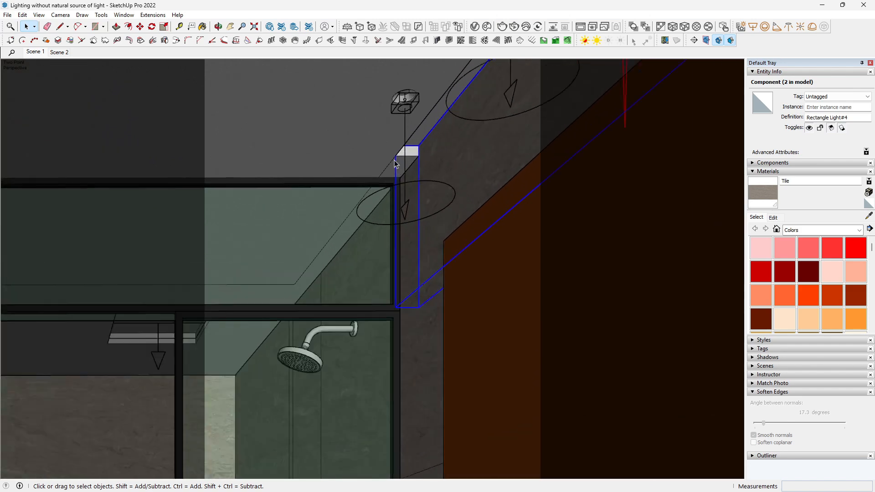
pyautogui.press('m')
pyautogui.press('ctrl')
pyautogui.click(395, 160)
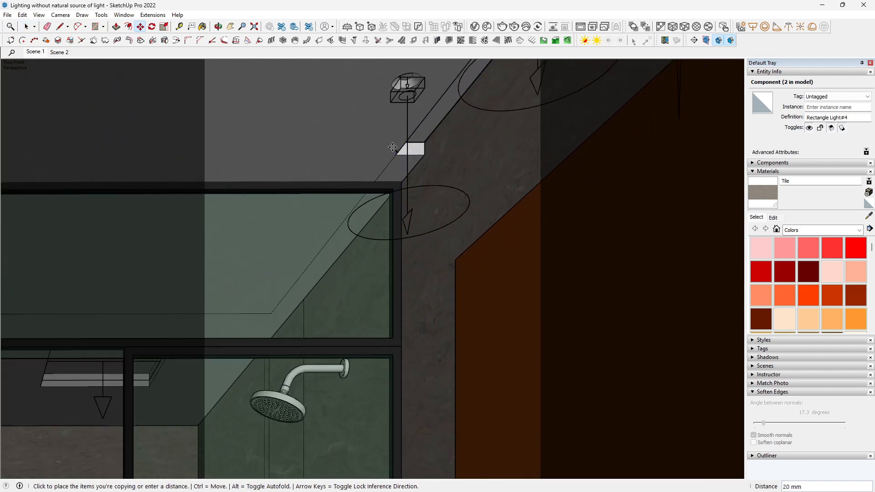
pyautogui.scroll(-6, 395, 157)
pyautogui.scroll(7, 400, 322)
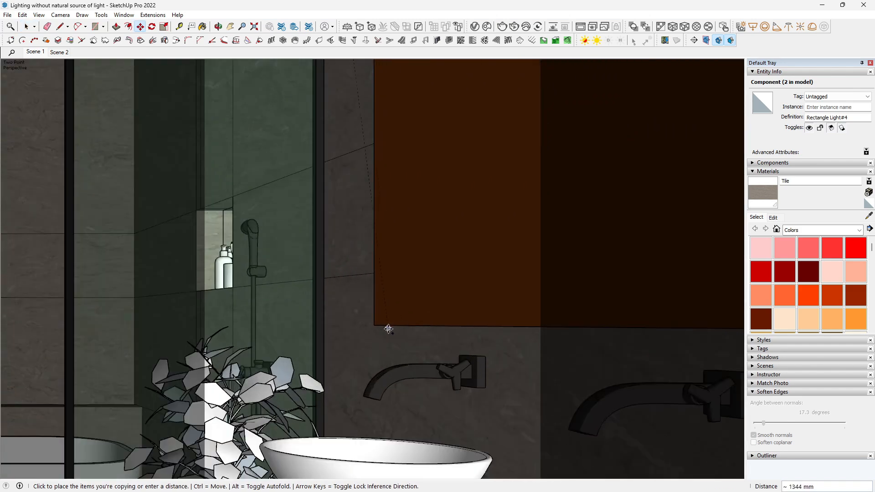
pyautogui.click(374, 325)
# - Move the copied rectangle light into line with the mirror panel's bottom edge
pyautogui.moveTo(408, 357); pyautogui.dragTo(447, 299, button='middle')
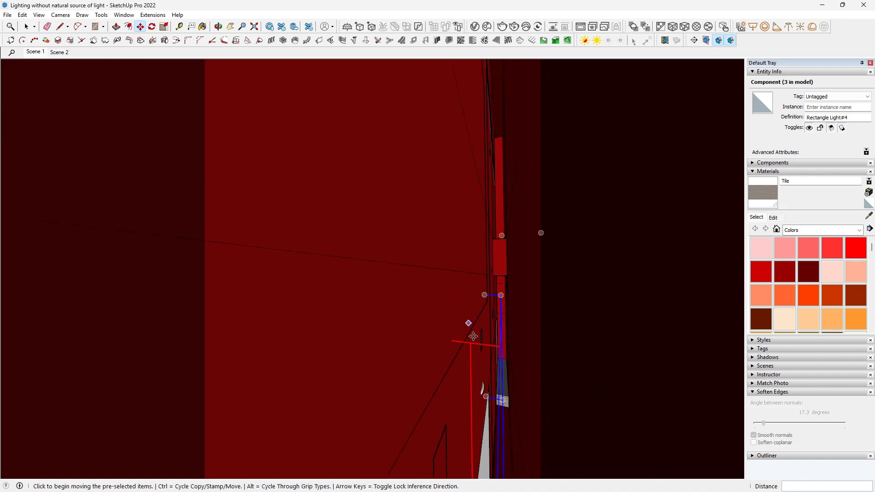
pyautogui.scroll(-5, 473, 334)
pyautogui.scroll(1, 614, 244)
pyautogui.scroll(2, 611, 246)
pyautogui.moveTo(608, 248); pyautogui.dragTo(451, 285, button='middle')
pyautogui.scroll(2, 547, 239)
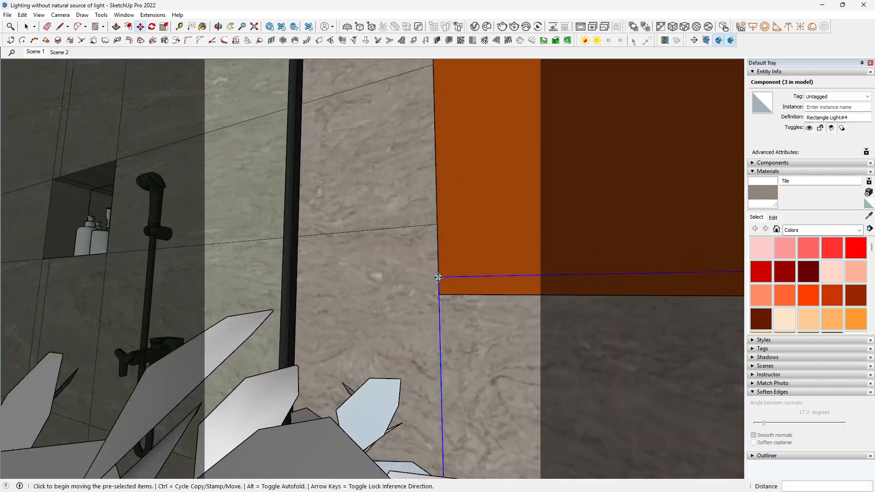
pyautogui.click(440, 294)
pyautogui.click(575, 296)
pyautogui.moveTo(575, 295); pyautogui.dragTo(408, 335, button='middle')
# - Scale the copied rectangle light lengthwise so that it ends at the mirror panel's other lower corner
pyautogui.press('s')
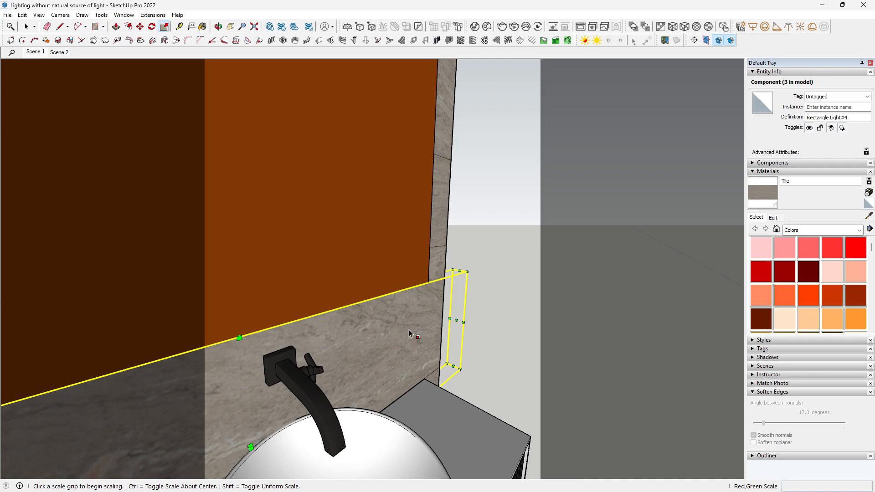
pyautogui.click(456, 320)
pyautogui.click(427, 283)
# - Move the rectangle light 1 mm down from the mirror panel's bottom edge
pyautogui.moveTo(427, 283); pyautogui.dragTo(340, 323, button='middle')
pyautogui.moveTo(472, 367); pyautogui.dragTo(555, 357, button='middle')
pyautogui.press('m')
pyautogui.click(492, 382)
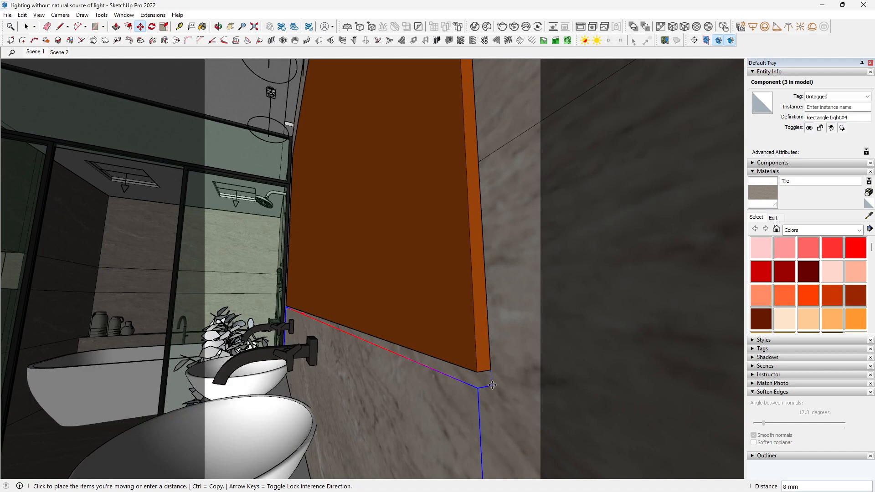
pyautogui.click(493, 385)
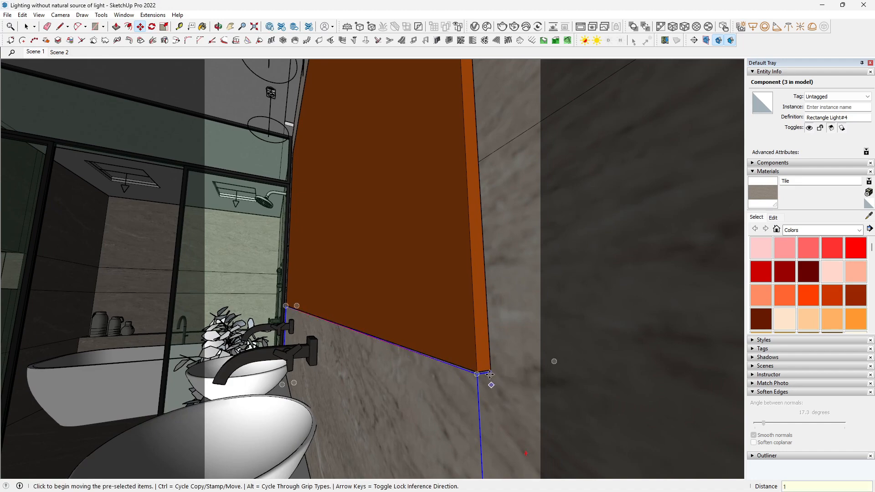
# - Copy the mirror's rectangle light straight down to the underside of the washbasin cabinet
pyautogui.moveTo(492, 386); pyautogui.dragTo(460, 258, button='middle')
pyautogui.click(489, 352)
pyautogui.press('ctrl')
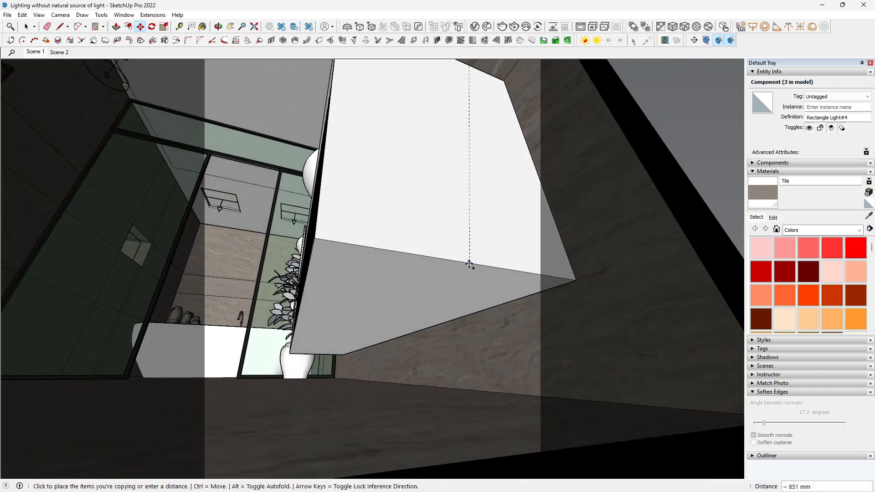
pyautogui.click(470, 264)
pyautogui.moveTo(440, 313); pyautogui.dragTo(567, 319, button='middle')
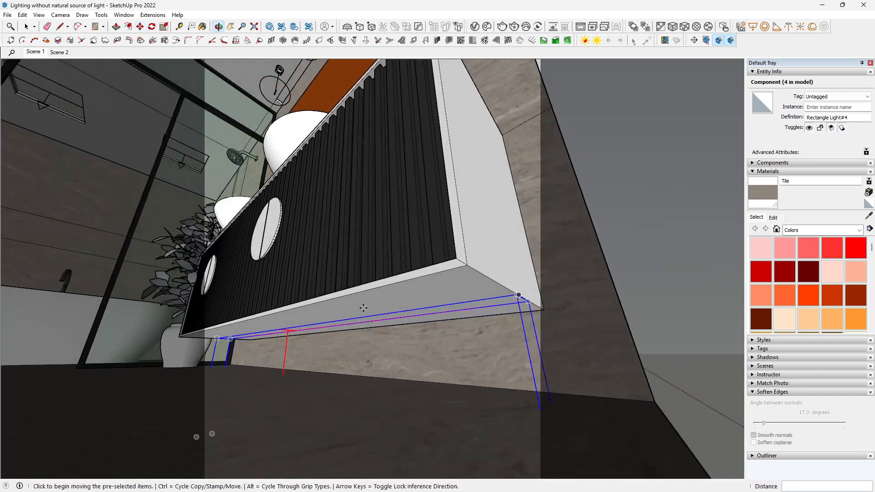
# - Return to Scene 1, run a V-Ray test render of the new lights, stop it and close the frame buffer
pyautogui.moveTo(363, 309); pyautogui.dragTo(352, 330, button='middle')
pyautogui.moveTo(497, 307); pyautogui.dragTo(401, 392, button='middle')
pyautogui.scroll(-2, 401, 319)
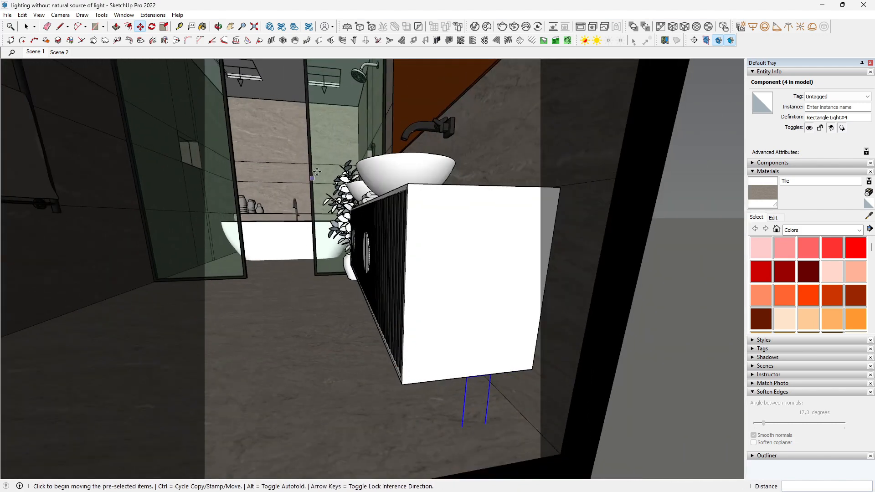
pyautogui.keyDown('shift'); pyautogui.moveTo(381, 178); pyautogui.dragTo(384, 259, button='middle'); pyautogui.keyUp('shift')
pyautogui.press('space')
pyautogui.scroll(-3, 417, 242)
pyautogui.scroll(5, 386, 246)
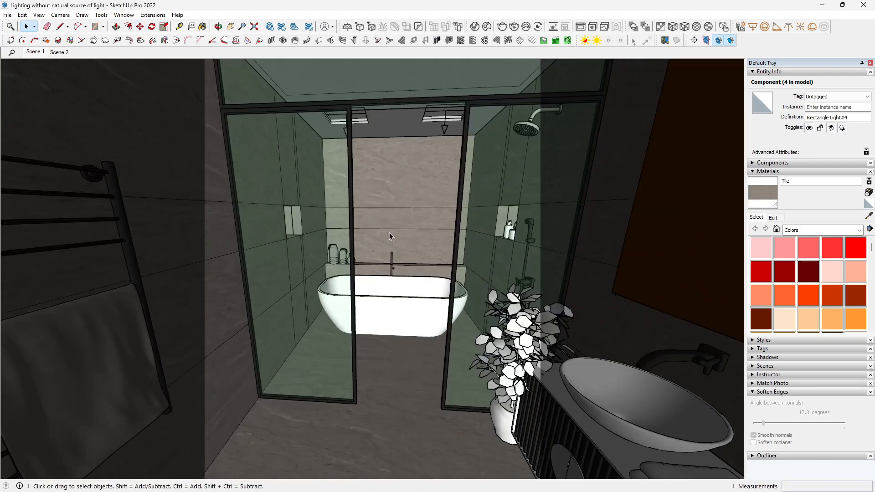
pyautogui.scroll(-6, 390, 232)
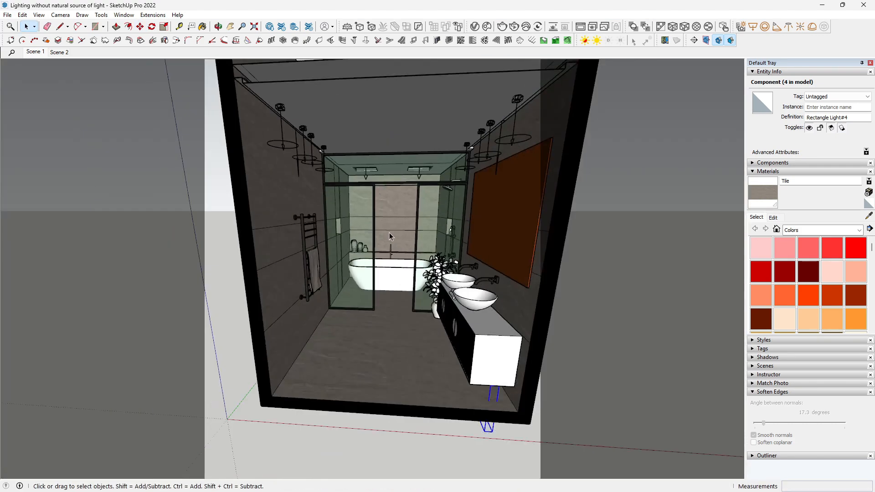
pyautogui.click(34, 52)
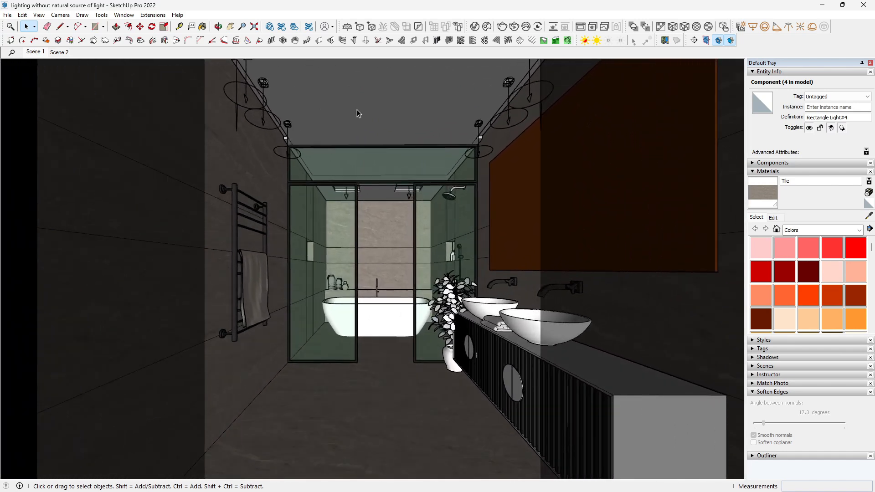
pyautogui.click(515, 26)
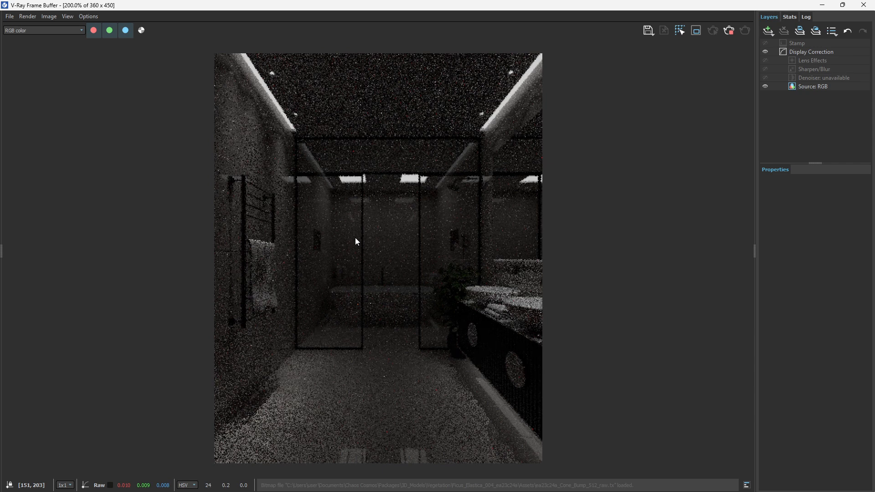
pyautogui.click(731, 32)
pyautogui.click(863, 5)
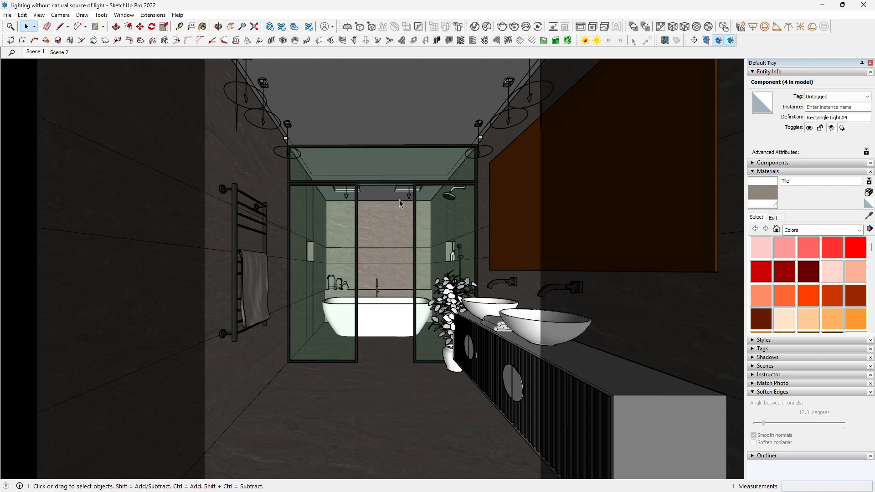
# - Draw a V-Ray rectangle light along the narrow recess in the ledge behind the bathtub
pyautogui.moveTo(427, 277); pyautogui.dragTo(443, 331, button='middle')
pyautogui.moveTo(429, 242); pyautogui.dragTo(398, 263, button='middle')
pyautogui.scroll(10, 391, 277)
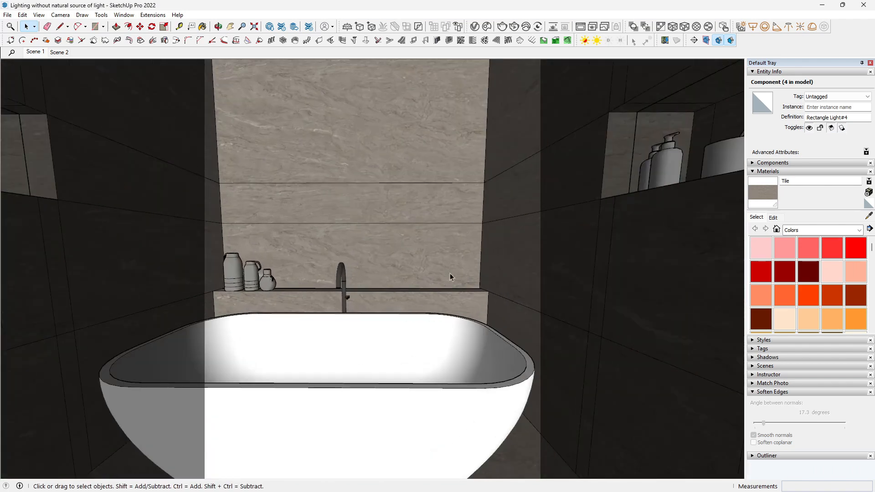
pyautogui.moveTo(450, 272); pyautogui.dragTo(484, 263, button='middle')
pyautogui.scroll(5, 456, 264)
pyautogui.moveTo(410, 260); pyautogui.dragTo(497, 249, button='middle')
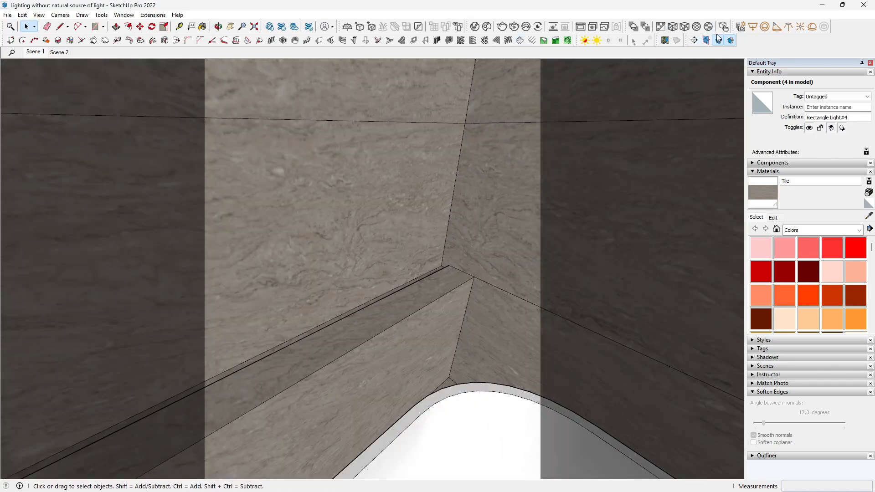
pyautogui.click(753, 26)
pyautogui.scroll(2, 406, 291)
pyautogui.scroll(2, 405, 290)
pyautogui.click(469, 249)
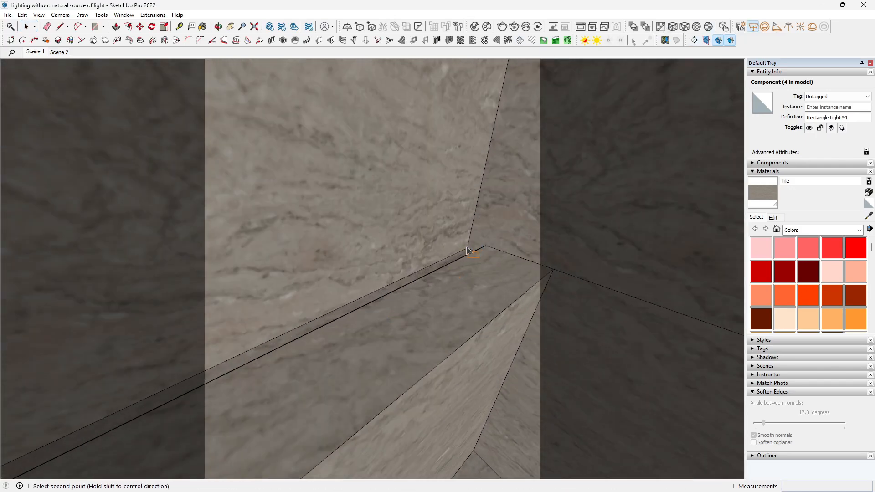
pyautogui.moveTo(355, 287); pyautogui.dragTo(256, 218, button='middle')
pyautogui.scroll(-3, 256, 219)
pyautogui.scroll(8, 285, 241)
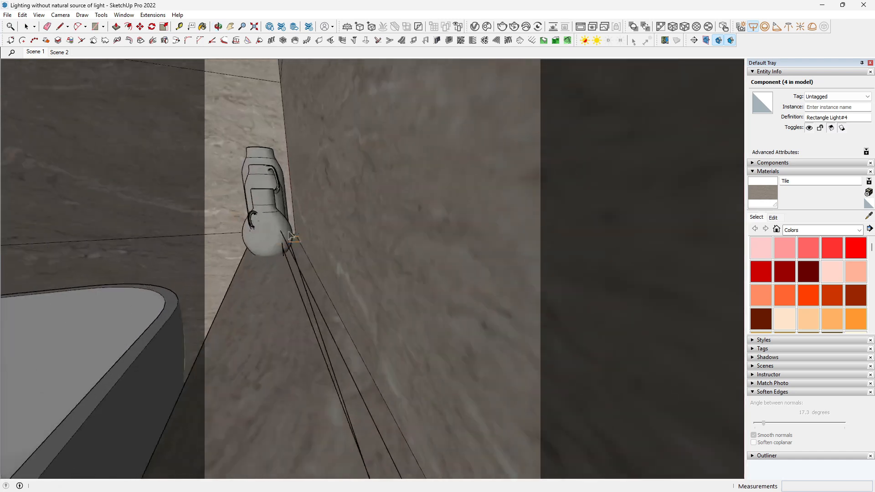
pyautogui.scroll(4, 277, 245)
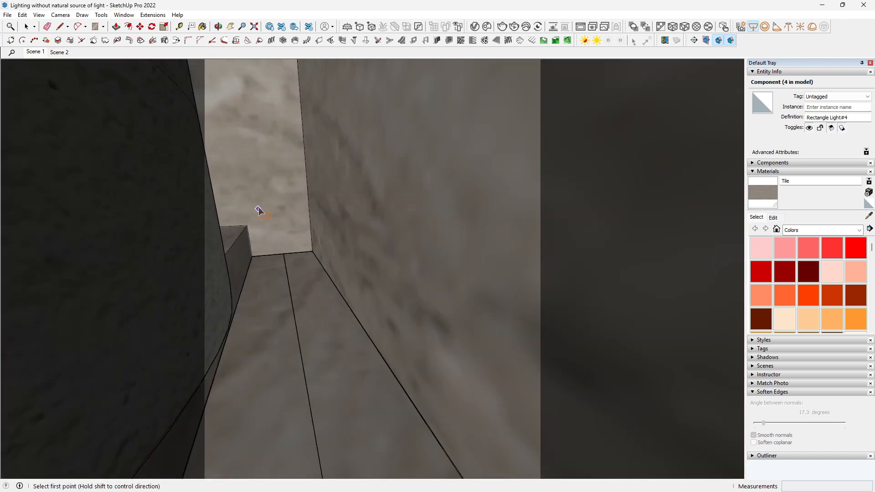
# - Move the new rectangle light behind the bathtub 1 mm off the surface of its recess
pyautogui.press('space')
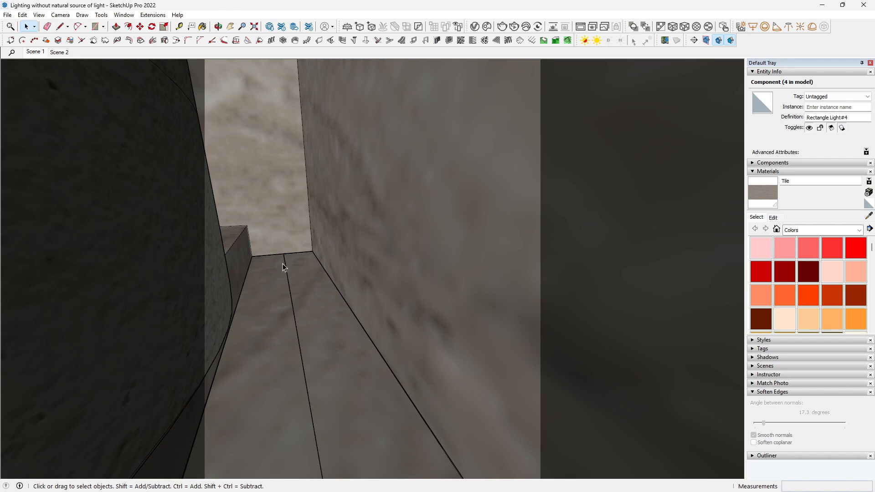
pyautogui.click(287, 271)
pyautogui.press('m')
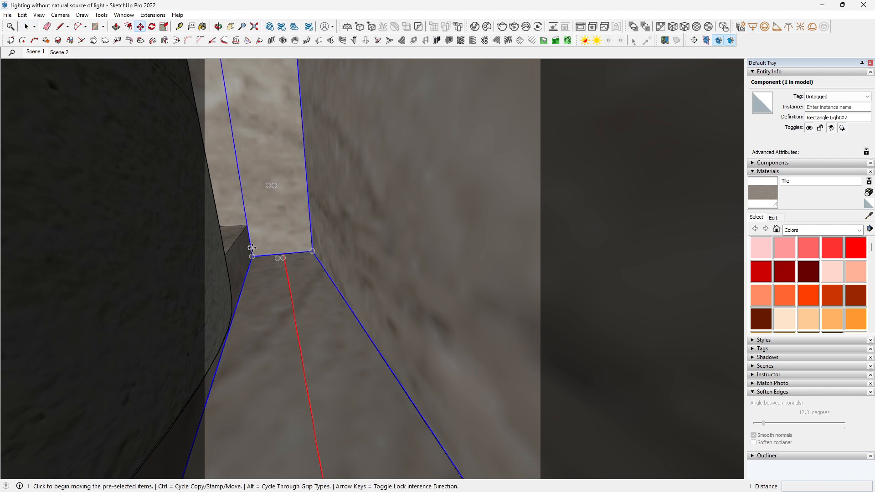
pyautogui.click(250, 246)
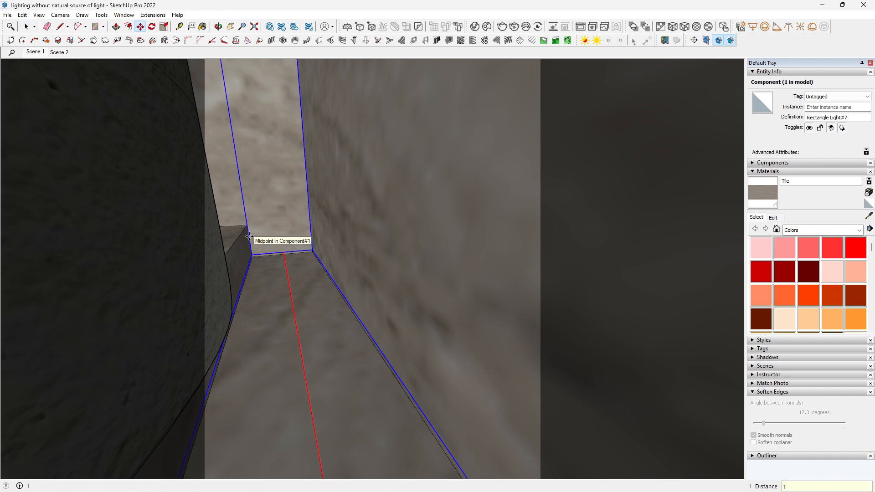
pyautogui.press('space')
# - Copy the rectangle light under the washbasin cabinet into the top of the shower wall niche with the bottles and toothbrush cup
pyautogui.click(53, 53)
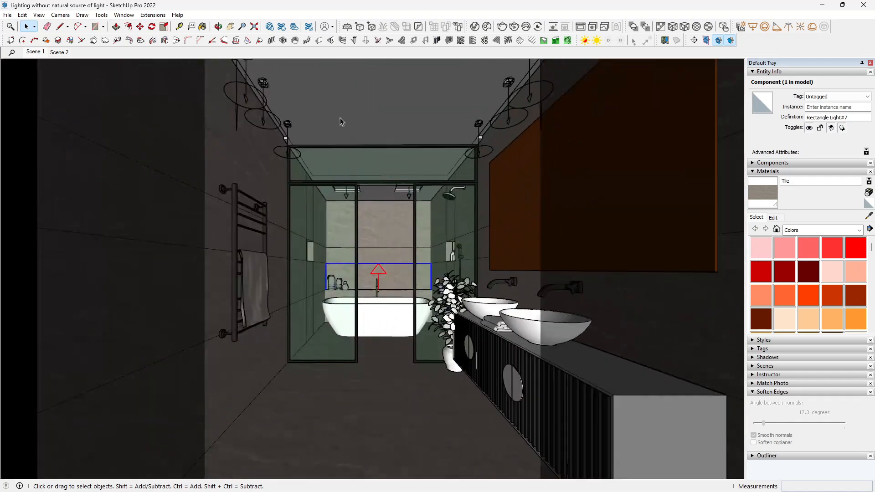
pyautogui.moveTo(387, 210); pyautogui.dragTo(474, 226, button='middle')
pyautogui.scroll(-6, 483, 196)
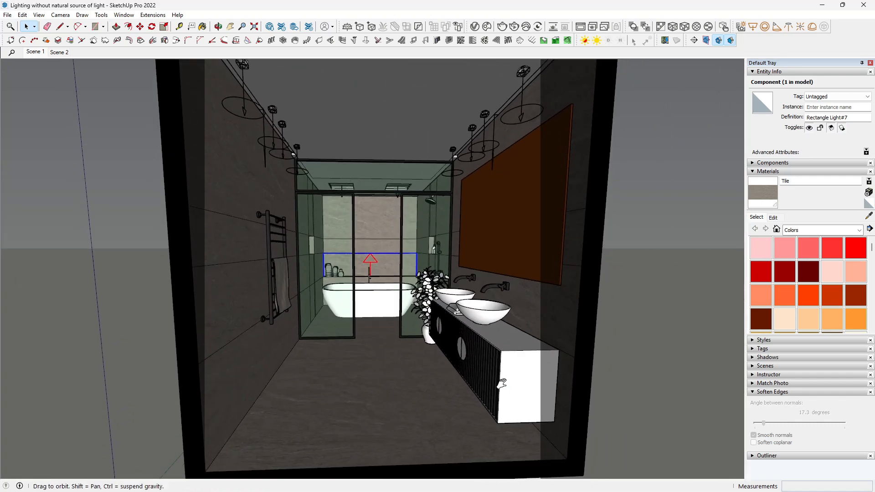
pyautogui.moveTo(502, 384); pyautogui.dragTo(463, 305, button='middle')
pyautogui.click(434, 304)
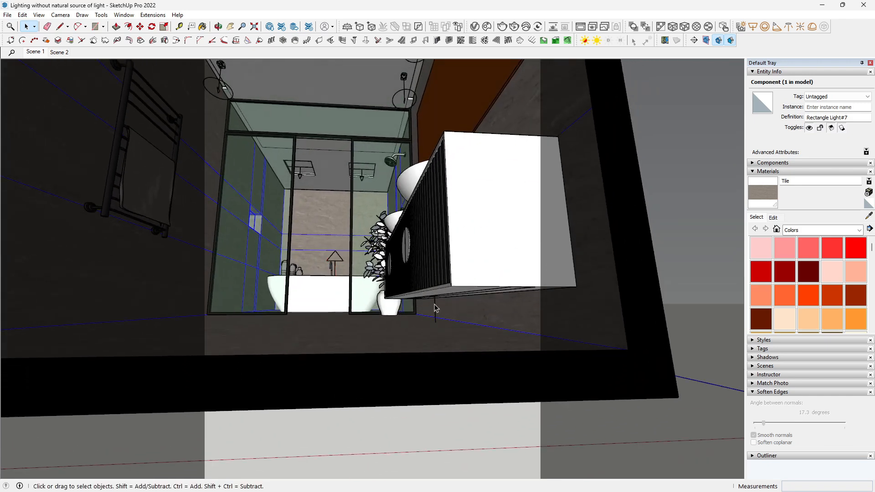
pyautogui.press('m')
pyautogui.moveTo(495, 298)
pyautogui.mouseDown(button='middle')
pyautogui.moveTo(529, 288)
pyautogui.moveTo(506, 286)
pyautogui.mouseUp(button='middle')
pyautogui.press('ctrl')
pyautogui.click(506, 285)
pyautogui.moveTo(377, 191); pyautogui.dragTo(680, 240, button='middle')
pyautogui.scroll(7, 354, 264)
pyautogui.scroll(3, 485, 231)
pyautogui.scroll(3, 494, 230)
pyautogui.moveTo(492, 231); pyautogui.dragTo(367, 266, button='middle')
pyautogui.scroll(3, 469, 231)
pyautogui.click(461, 253)
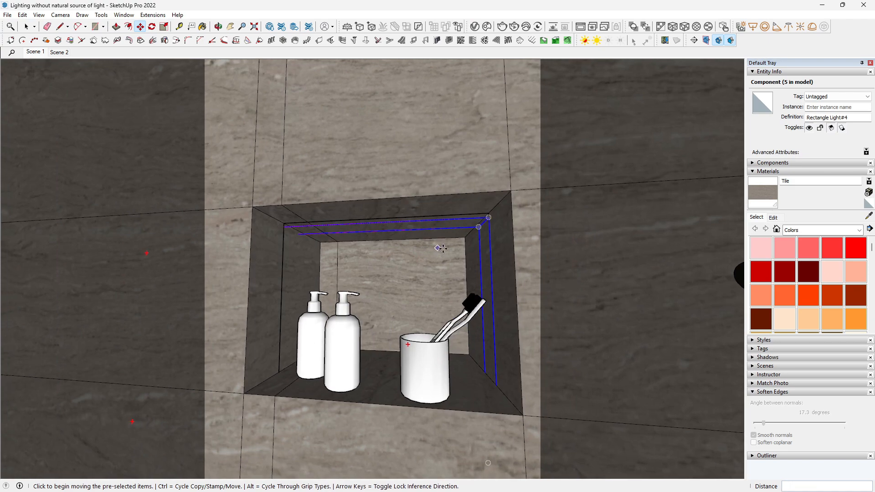
# - Shorten the copied rectangle light with Scale so that it fits the length of the shower wall niche
pyautogui.moveTo(444, 248); pyautogui.dragTo(1, 266, button='middle')
pyautogui.moveTo(418, 278); pyautogui.dragTo(400, 289, button='middle')
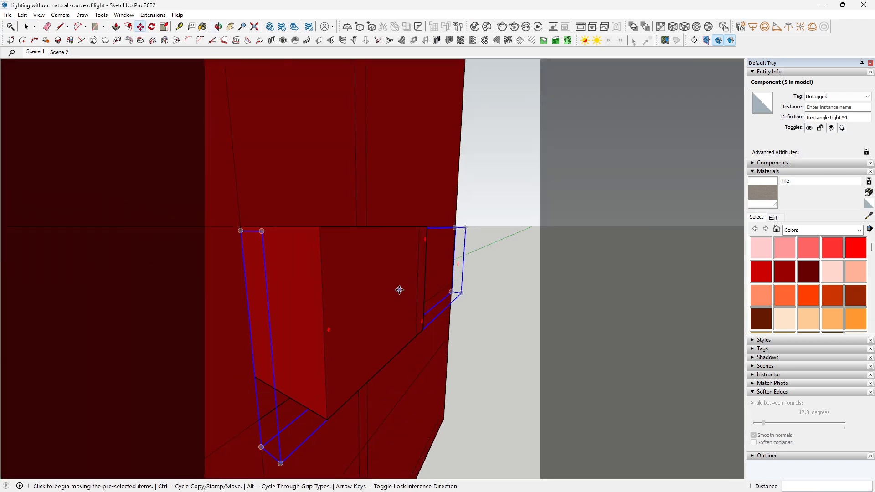
pyautogui.press('s')
pyautogui.moveTo(458, 261); pyautogui.dragTo(426, 229)
pyautogui.moveTo(425, 229); pyautogui.dragTo(465, 244, button='middle')
pyautogui.scroll(4, 458, 231)
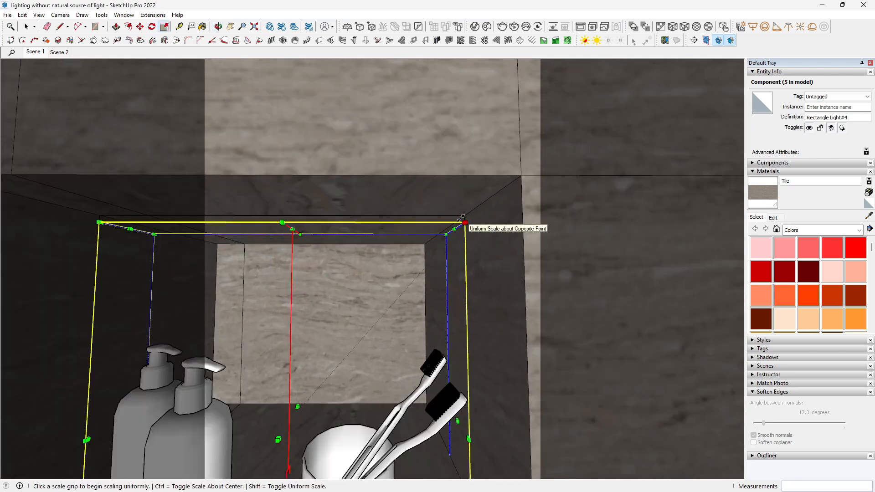
# - Move the niche rectangle light 1 mm down from the top surface of the niche
pyautogui.press('m')
pyautogui.moveTo(465, 223); pyautogui.dragTo(464, 216)
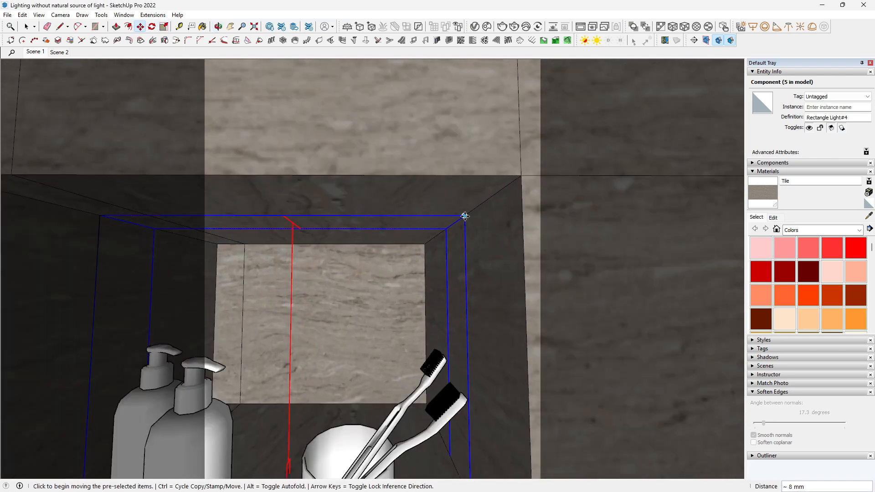
pyautogui.write('1')
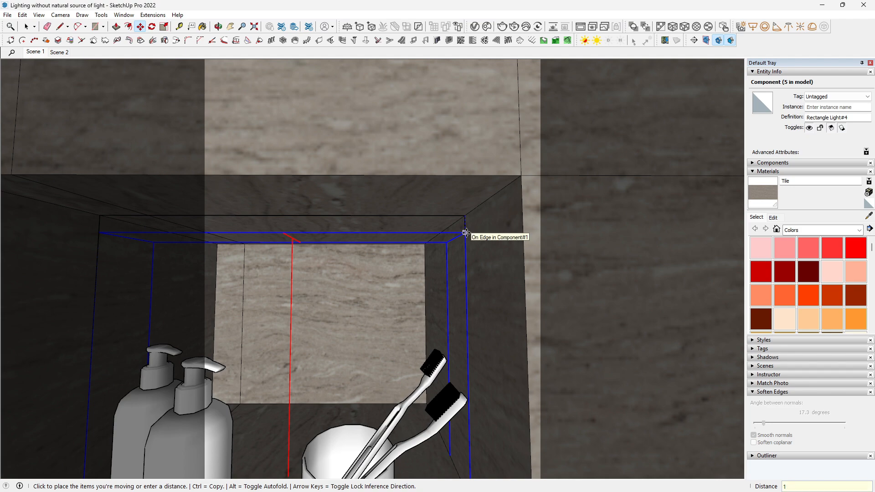
# - Copy the niche rectangle light into the top of the empty niche on the opposite shower wall, aligned with its edges
pyautogui.press('ctrl')
pyautogui.click(520, 176)
pyautogui.moveTo(365, 199); pyautogui.dragTo(188, 299, button='middle')
pyautogui.scroll(-3, 401, 252)
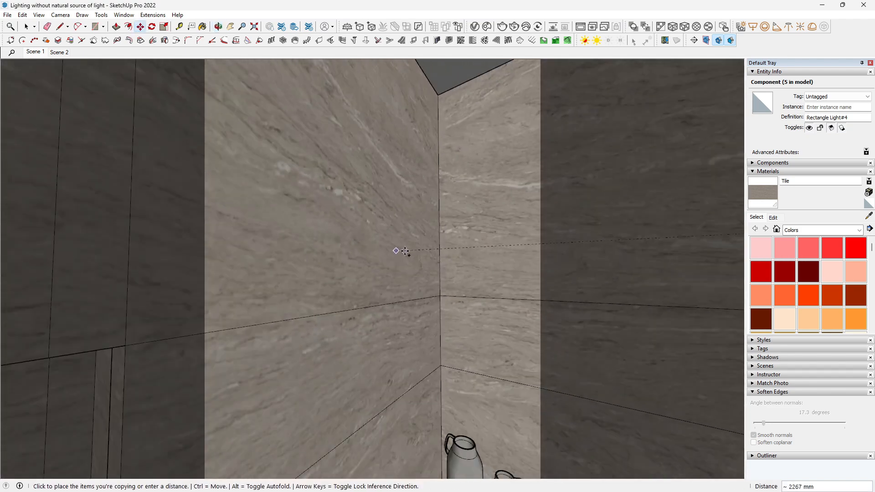
pyautogui.moveTo(400, 252); pyautogui.dragTo(249, 225, button='middle')
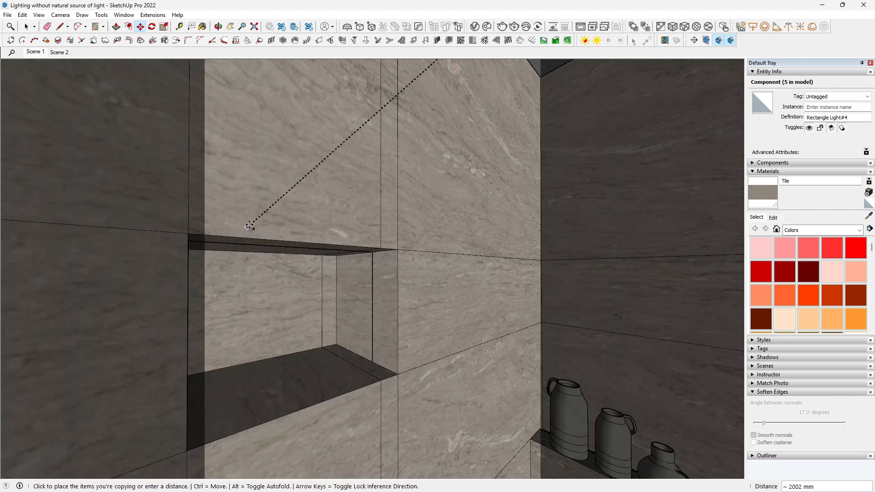
pyautogui.click(188, 235)
pyautogui.click(460, 244)
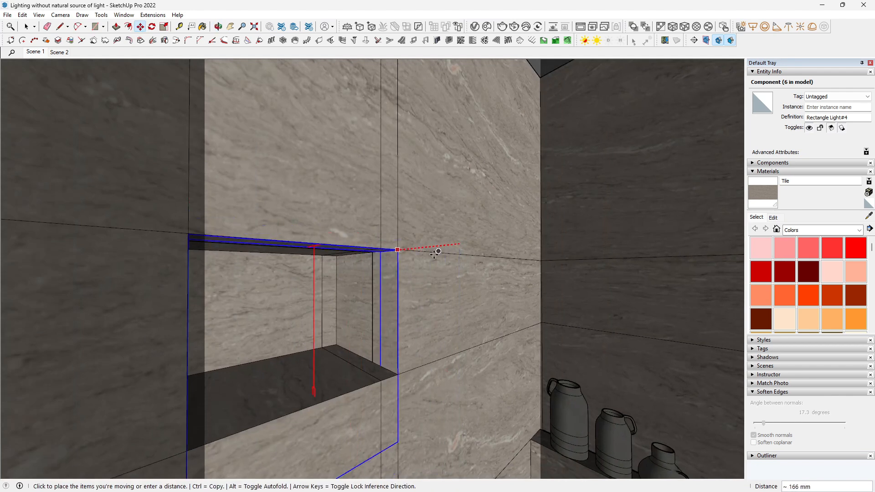
pyautogui.click(396, 259)
pyautogui.moveTo(396, 259); pyautogui.dragTo(371, 267, button='middle')
# - Return to Scene 1, run a V-Ray test render with both niche lights and stop it
pyautogui.press('space')
pyautogui.click(42, 54)
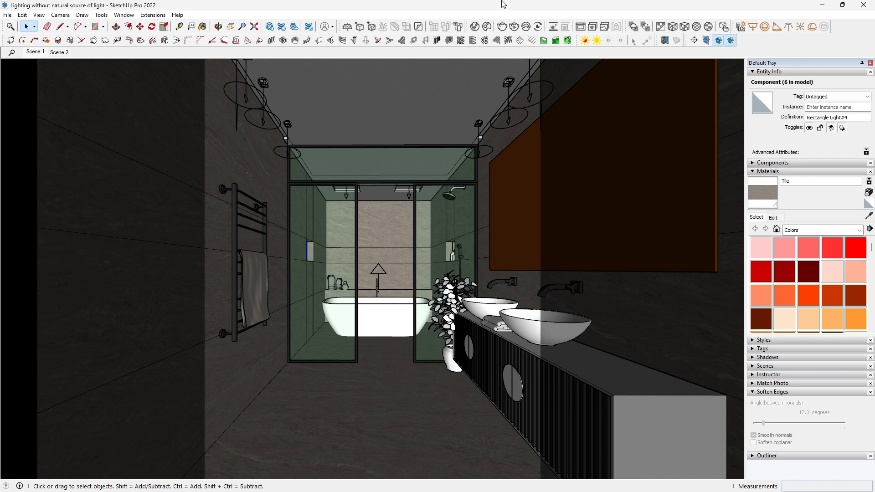
pyautogui.click(502, 26)
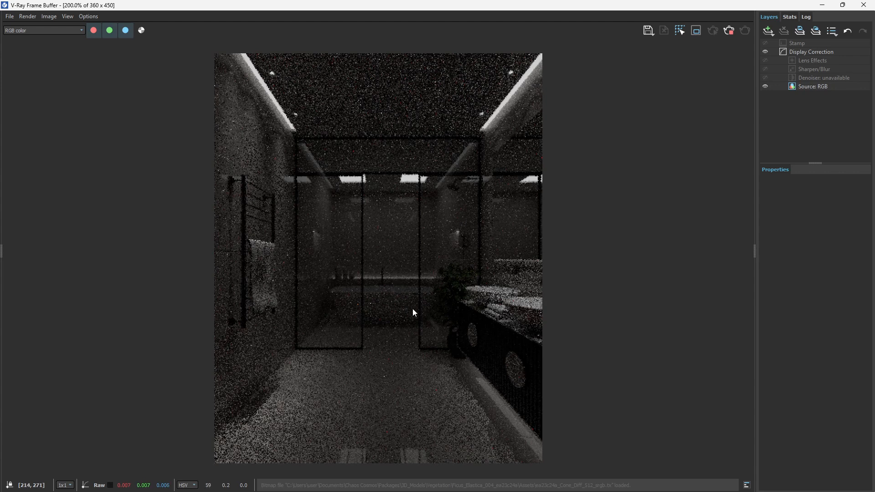
pyautogui.click(730, 32)
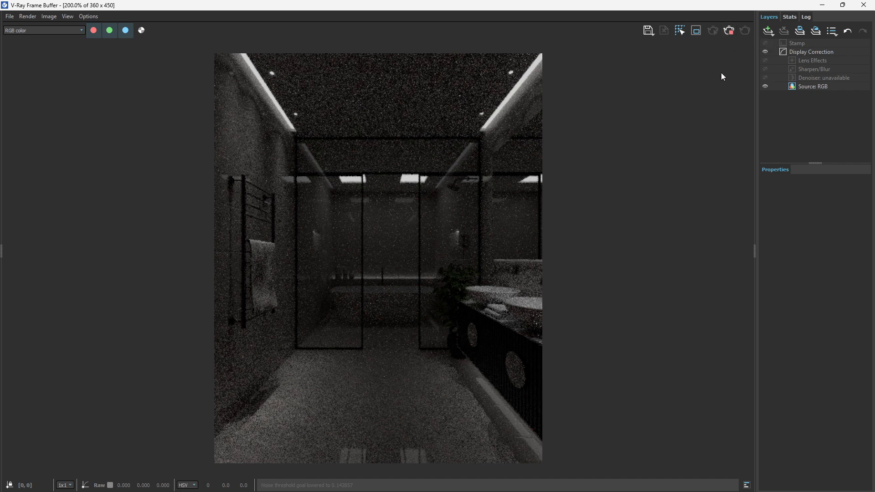
# - Add an Exposure correction layer with exposure 1.5 and highlight burn 0.4, then close the frame buffer
pyautogui.click(773, 35)
pyautogui.click(789, 116)
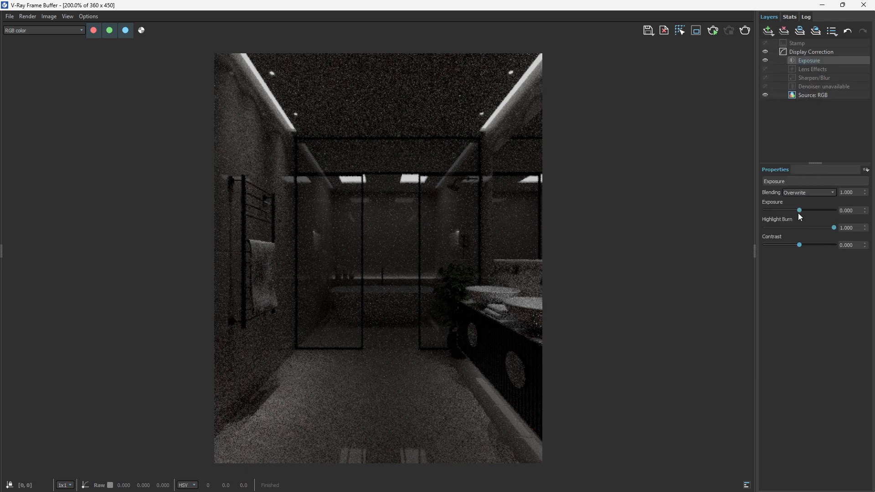
pyautogui.moveTo(799, 211)
pyautogui.mouseDown()
pyautogui.moveTo(817, 214)
pyautogui.moveTo(824, 235)
pyautogui.moveTo(798, 233)
pyautogui.mouseUp()
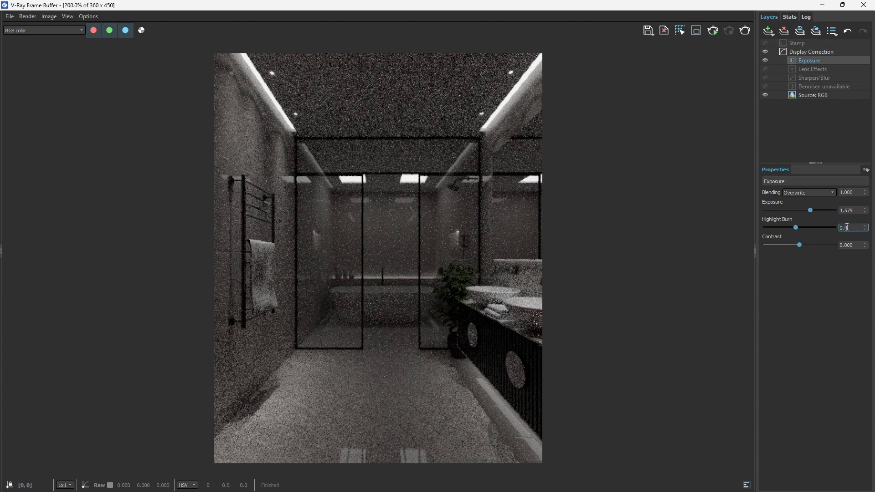
pyautogui.moveTo(854, 210); pyautogui.dragTo(847, 210)
pyautogui.click(563, 266)
pyautogui.click(864, 5)
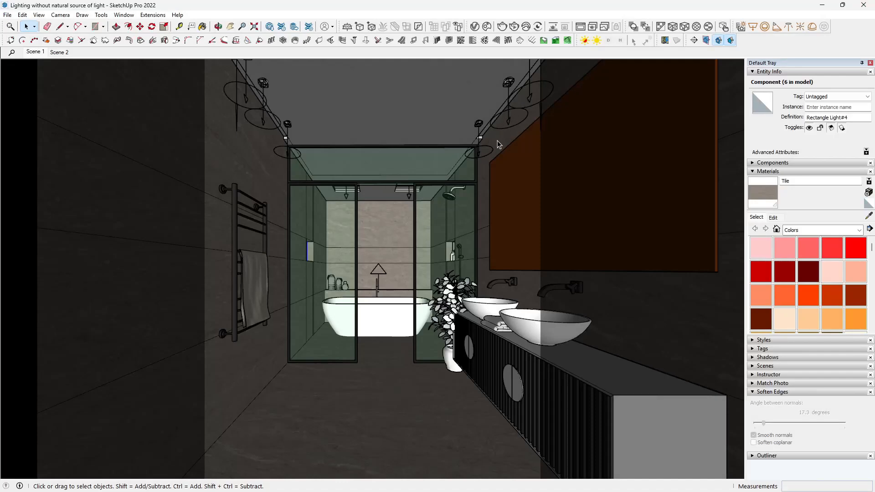
# - Select the ceiling cove rectangle light above the mirror and give it a warm colour temperature of 2323 K
pyautogui.scroll(-1, 370, 256)
pyautogui.moveTo(370, 257); pyautogui.dragTo(488, 123, button='middle')
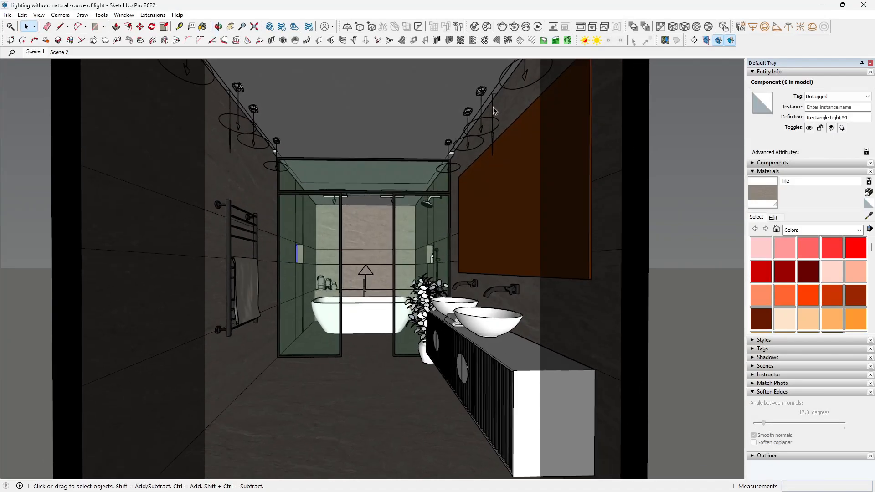
pyautogui.click(493, 107)
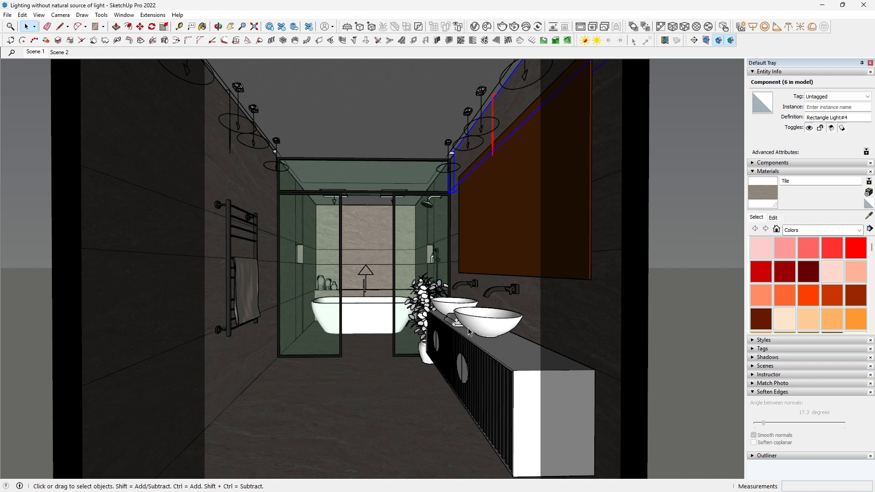
pyautogui.click(475, 25)
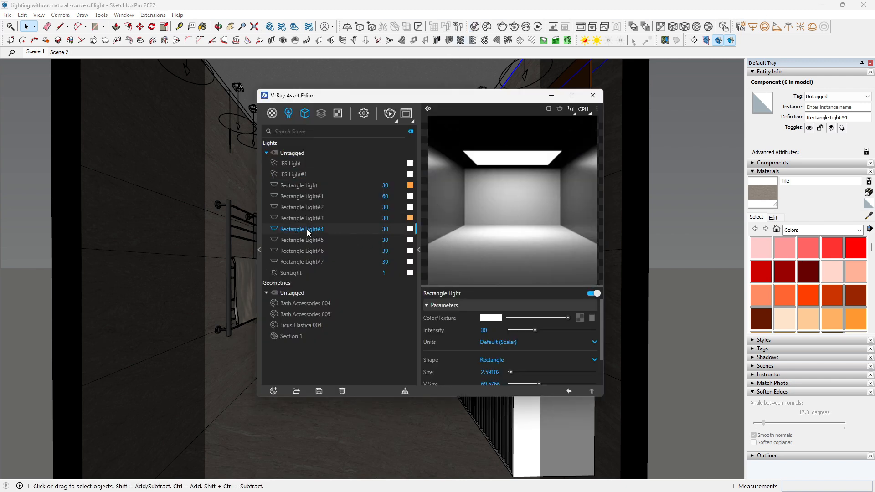
pyautogui.click(491, 319)
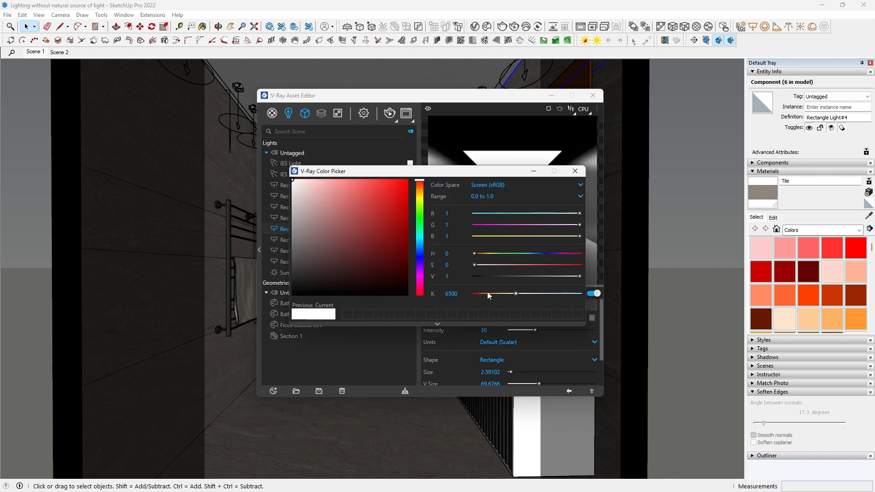
pyautogui.click(486, 294)
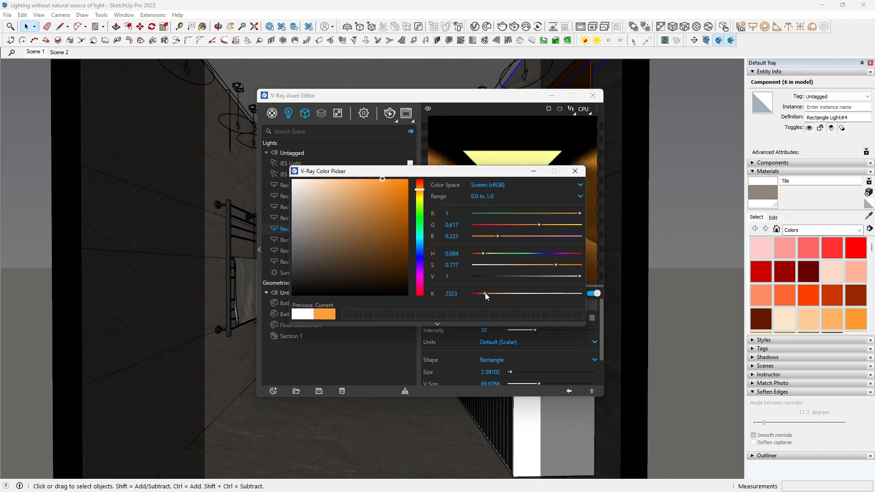
# - Try the lowest colour temperature, 1000 K, on the ceiling cove light
pyautogui.moveTo(485, 294); pyautogui.dragTo(435, 296)
pyautogui.write('1000')
pyautogui.press('Return')
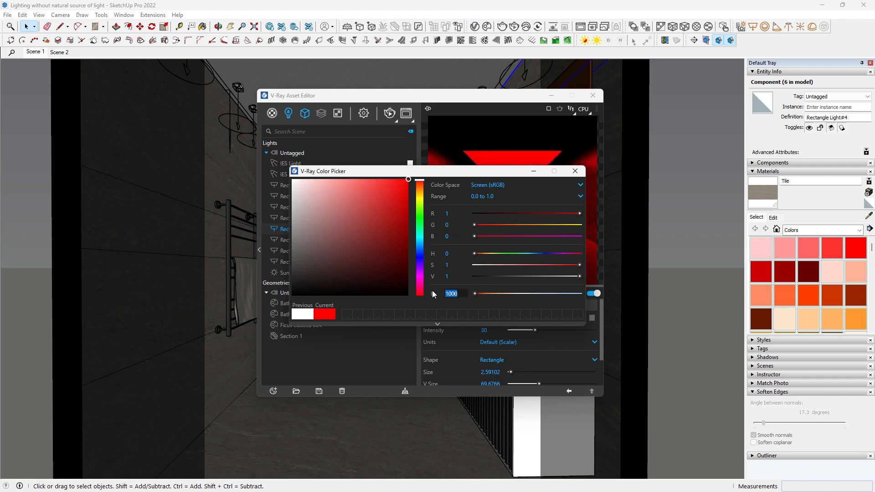
pyautogui.press('BackSpace')
pyautogui.write('0')
pyautogui.press('Return')
# - Set the ceiling cove light's colour temperature to 2507 K and close the colour picker and asset editor
pyautogui.moveTo(477, 294); pyautogui.dragTo(486, 294)
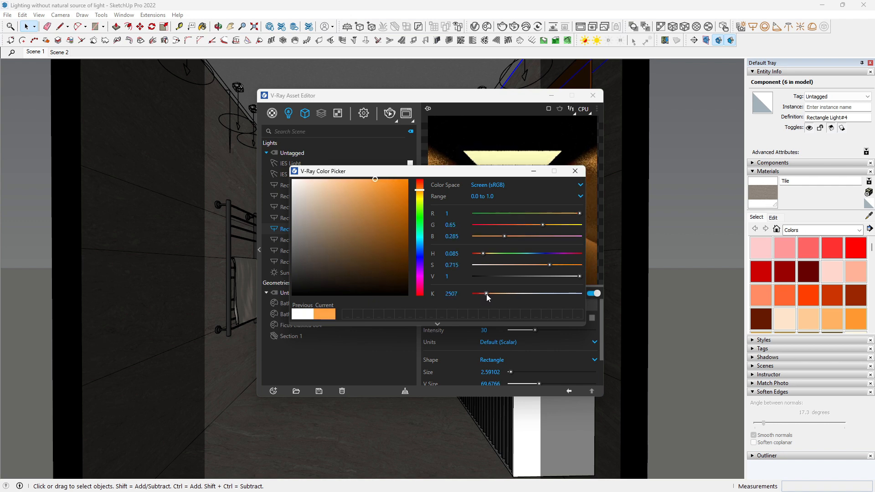
pyautogui.click(575, 171)
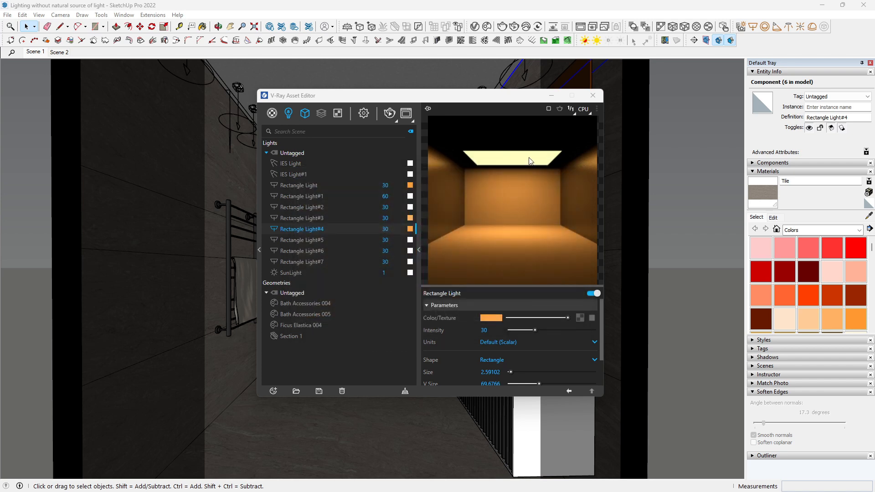
pyautogui.click(589, 97)
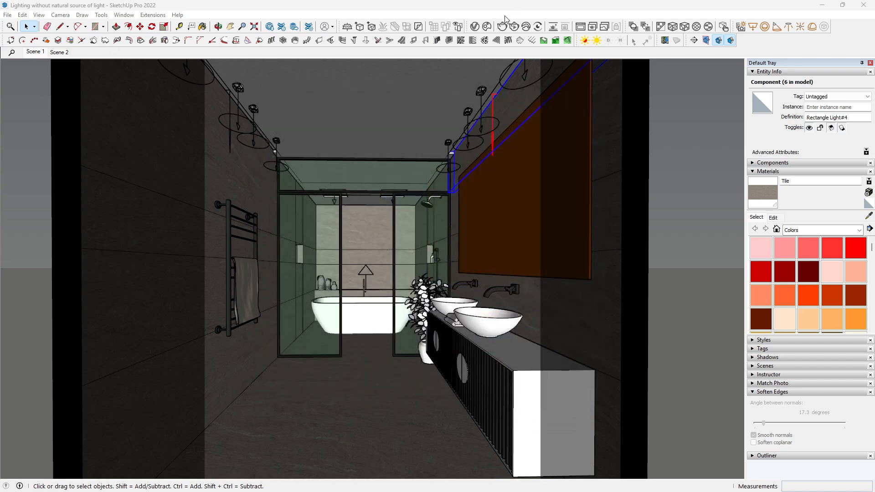
# - Run a V-Ray test render of the warm cove lighting, stop it and close the frame buffer
pyautogui.click(515, 27)
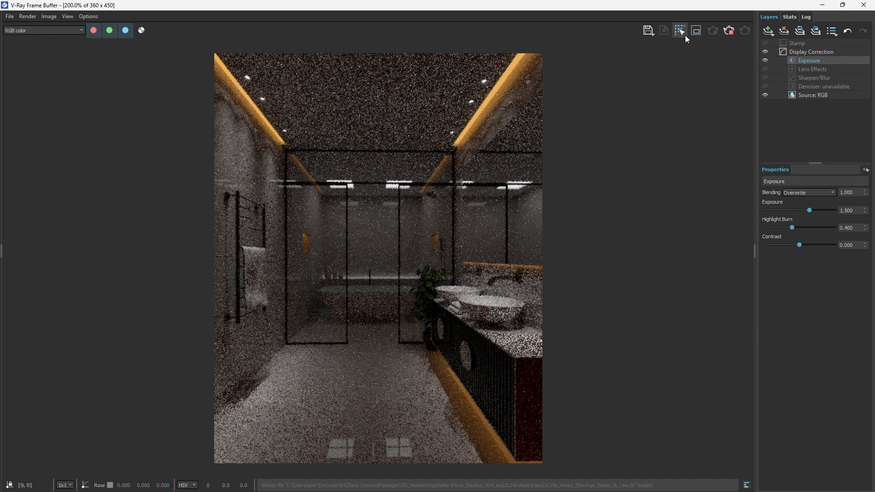
pyautogui.click(729, 30)
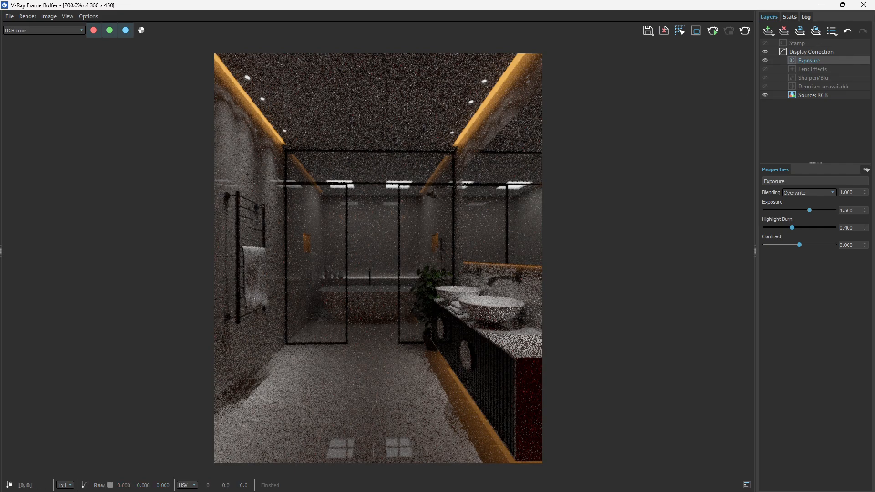
pyautogui.click(864, 5)
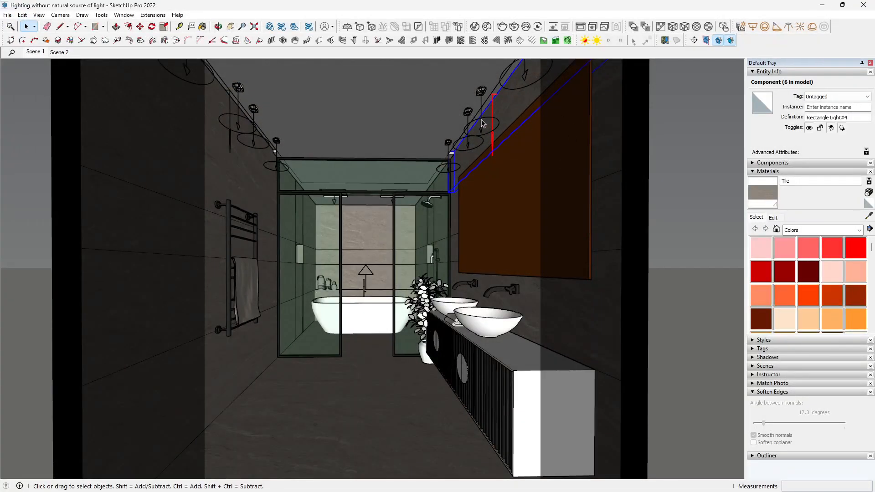
# - Set the intensity of the IES ceiling downlights to 1000 lm
pyautogui.click(481, 94)
pyautogui.click(475, 27)
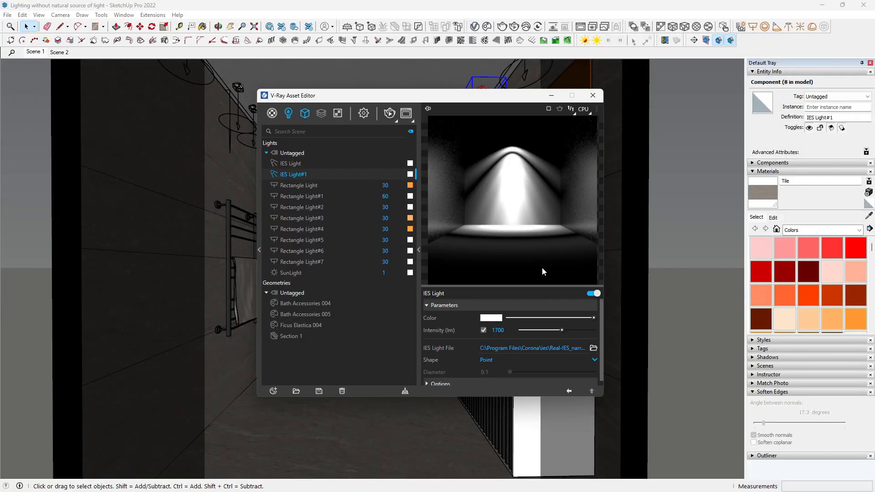
pyautogui.click(498, 330)
pyautogui.click(484, 330)
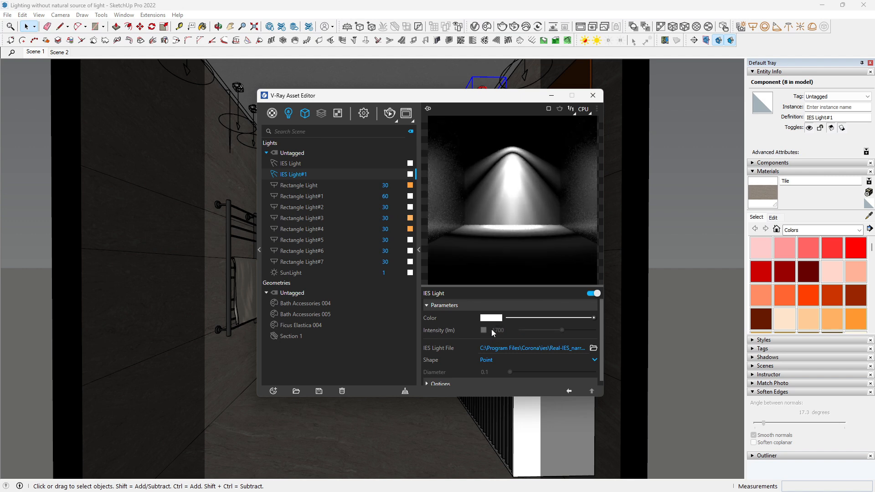
pyautogui.click(483, 330)
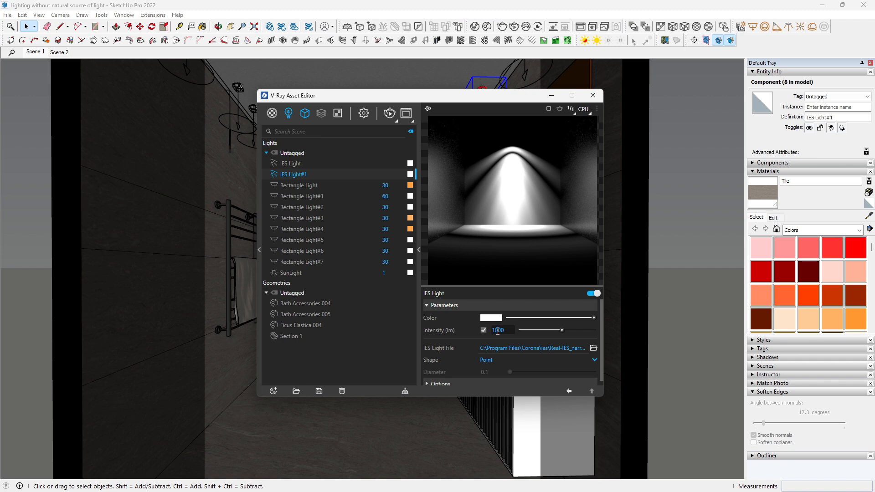
pyautogui.click(498, 330)
pyautogui.write('1000')
pyautogui.press('Return')
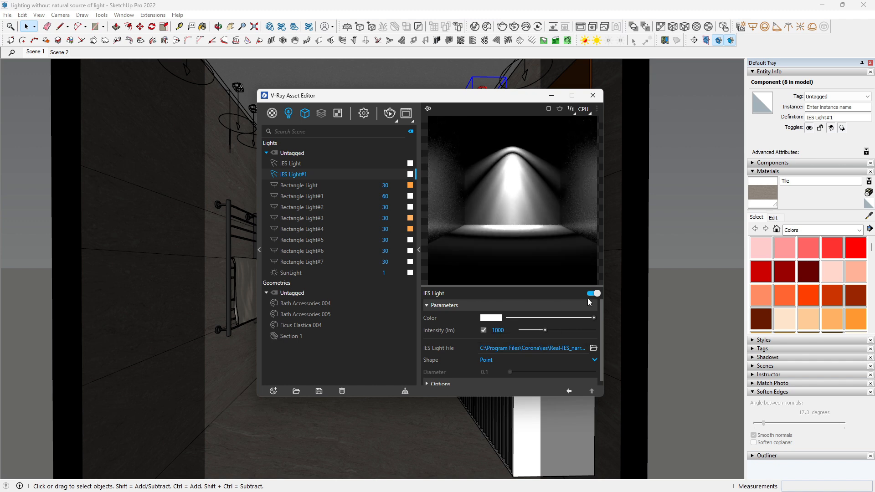
pyautogui.click(593, 96)
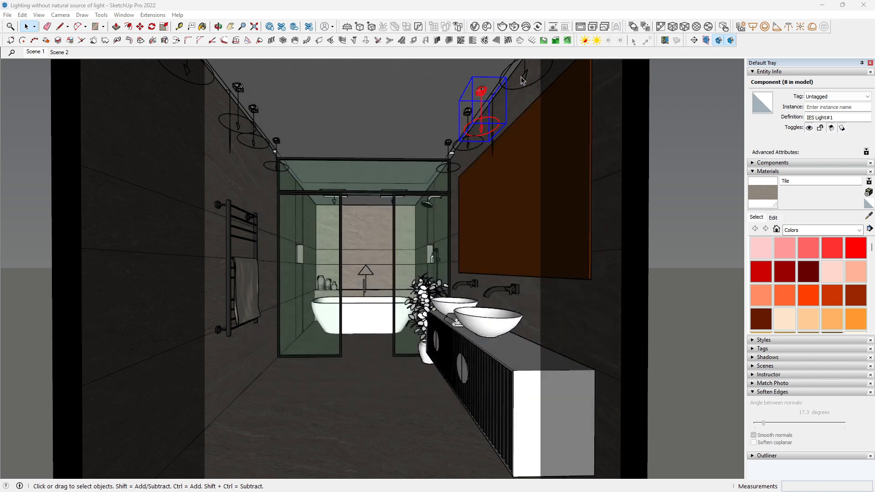
# - Select all instances of the IES downlight and move them 40 mm down from the ceiling
pyautogui.rightClick(481, 111)
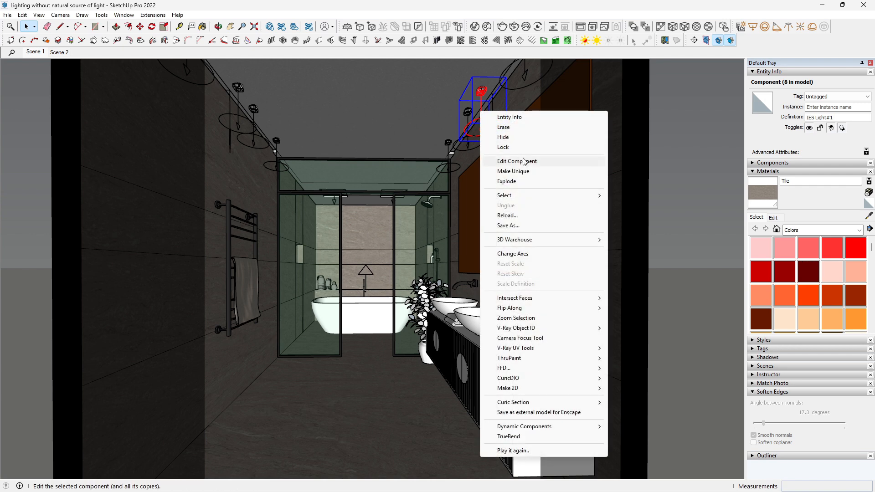
pyautogui.moveTo(522, 196)
pyautogui.click(647, 209)
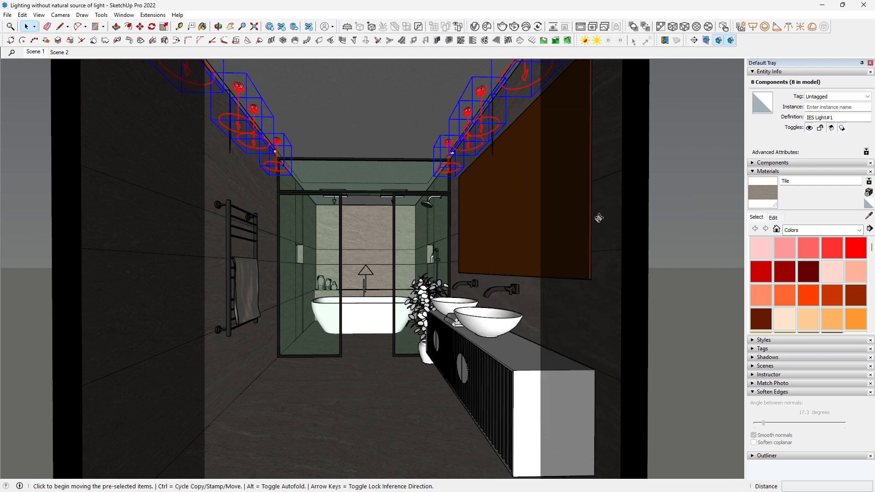
pyautogui.press('m')
pyautogui.click(599, 217)
pyautogui.click(599, 226)
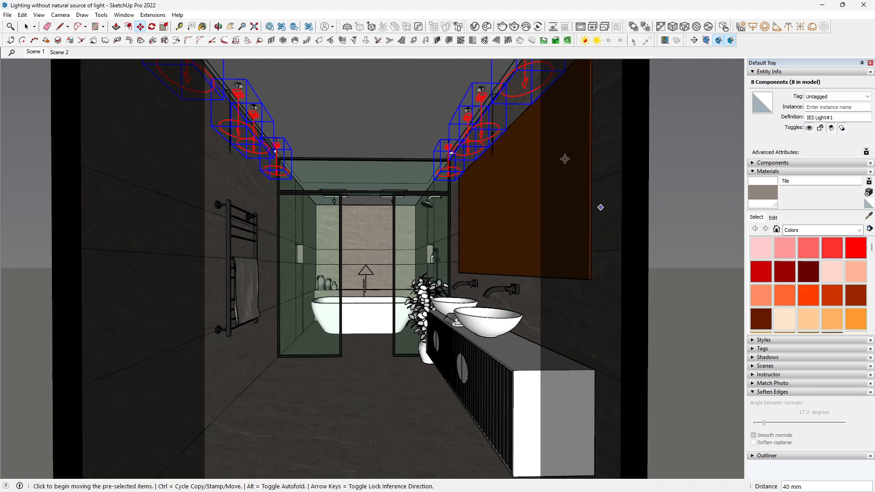
# - Test-render the dimmed and lowered downlights in V-Ray, then close the frame buffer
pyautogui.click(514, 27)
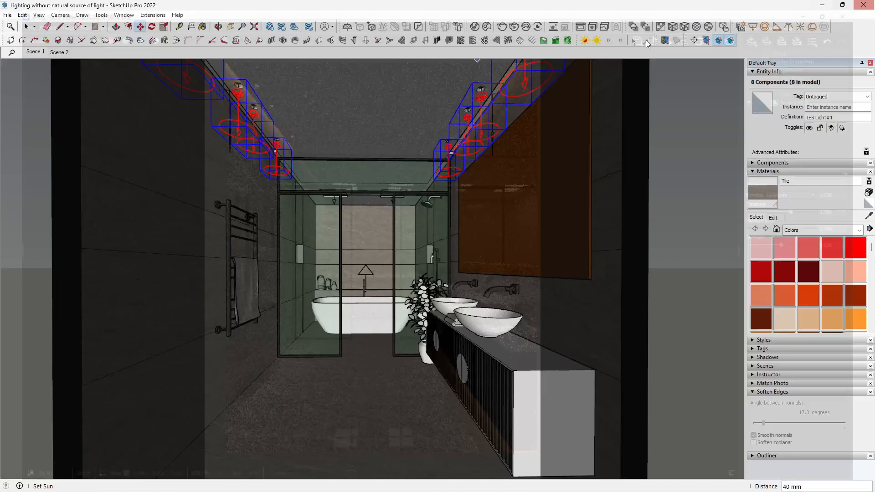
pyautogui.click(864, 5)
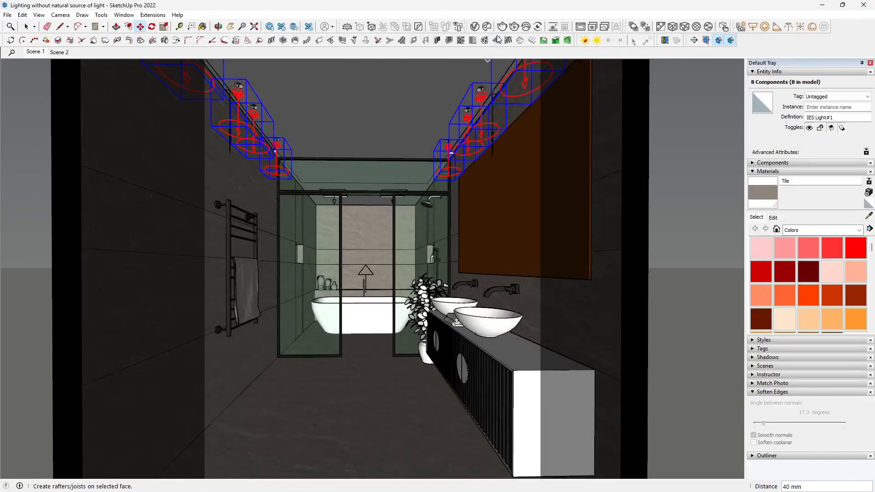
# - Open the V-Ray render settings, collapse the render output section and open the film sensitivity value under the advanced camera parameters for editing
pyautogui.click(476, 27)
pyautogui.click(363, 113)
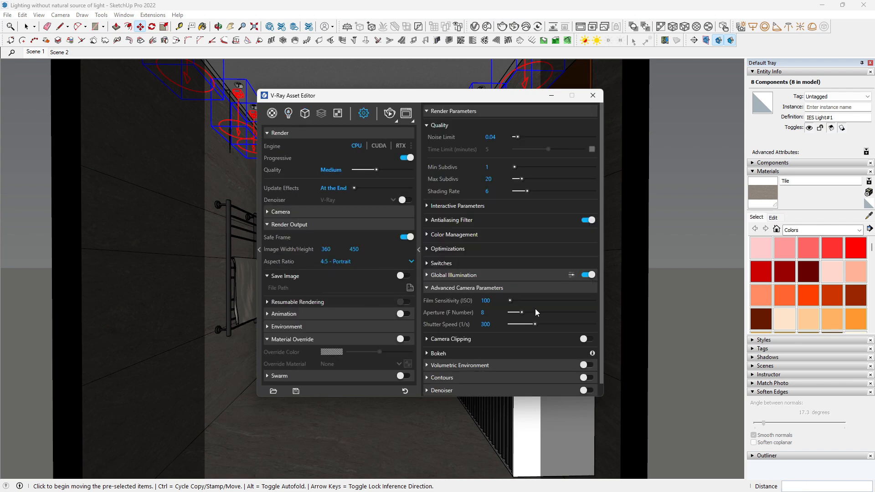
pyautogui.click(365, 223)
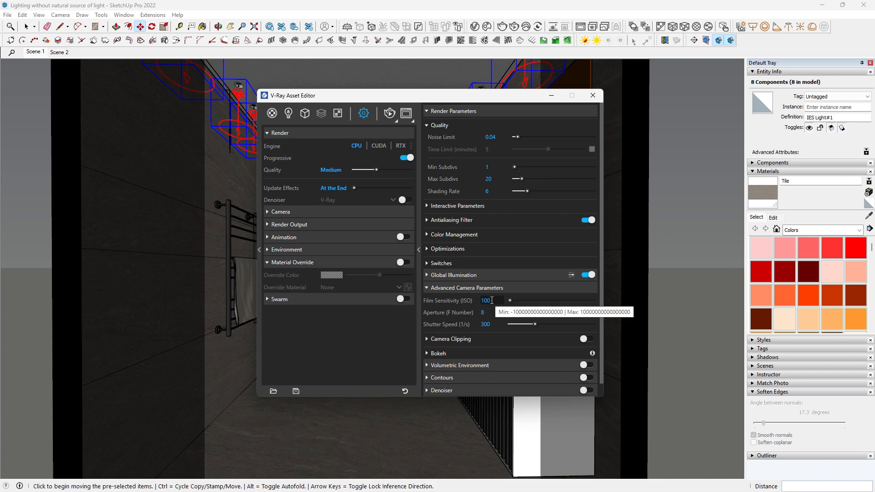
pyautogui.doubleClick(491, 301)
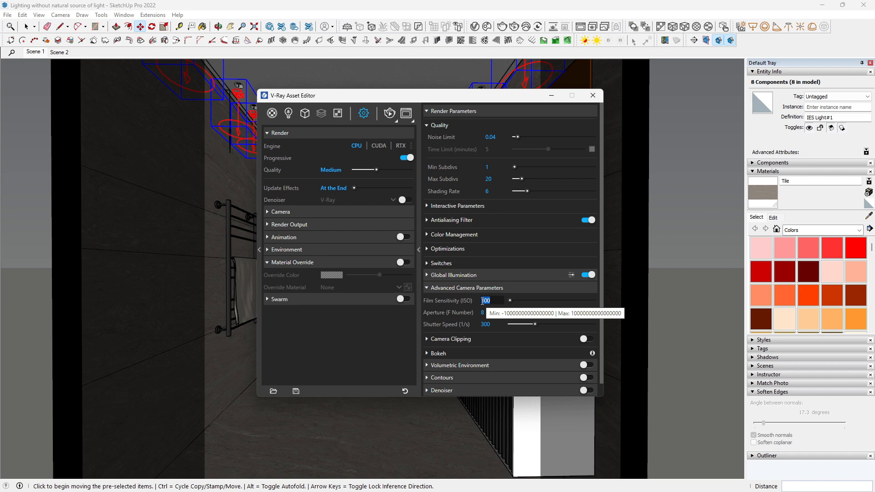
pyautogui.moveTo(491, 327); pyautogui.dragTo(487, 327)
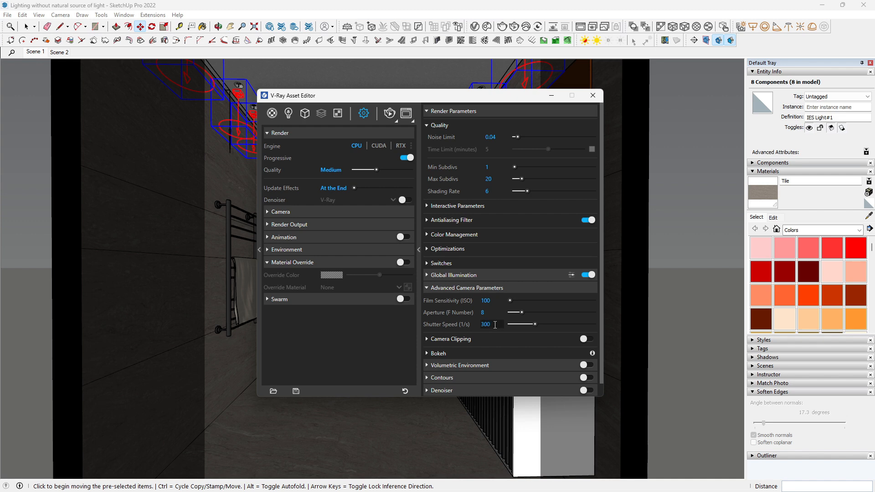
pyautogui.doubleClick(481, 302)
# - Start an interactive V-Ray render of Scene 2 and arrange the frame buffer beside the asset editor
pyautogui.click(35, 52)
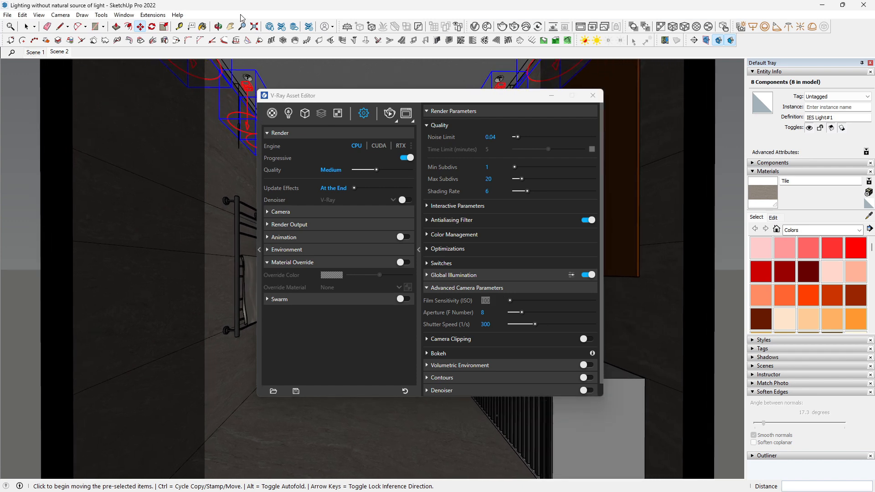
pyautogui.click(514, 26)
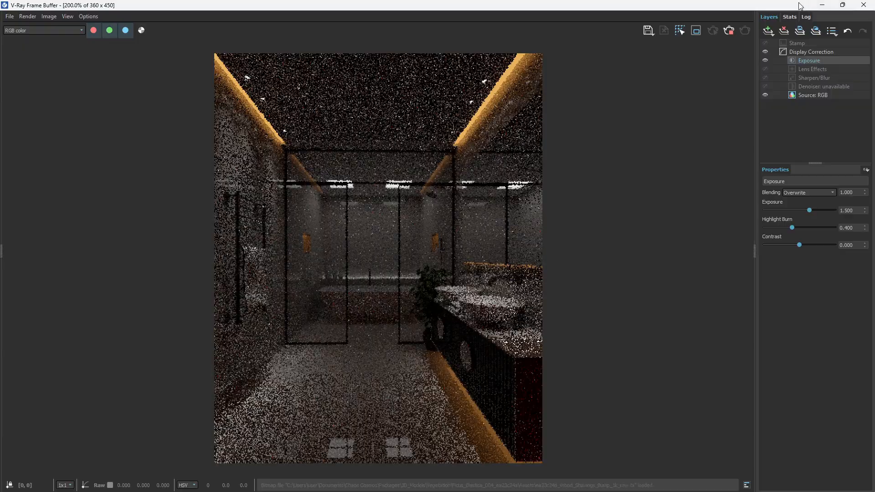
pyautogui.moveTo(796, 5)
pyautogui.mouseDown()
pyautogui.moveTo(481, 64)
pyautogui.moveTo(375, 55)
pyautogui.mouseUp()
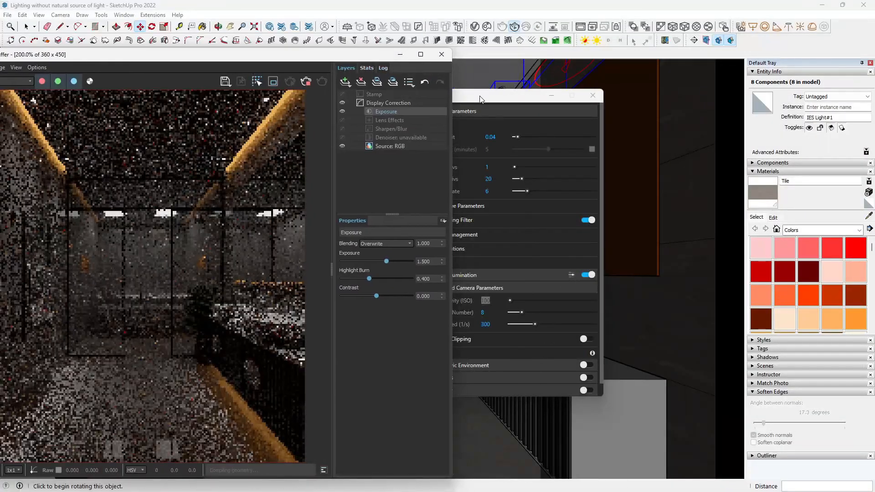
pyautogui.moveTo(482, 96); pyautogui.dragTo(695, 83)
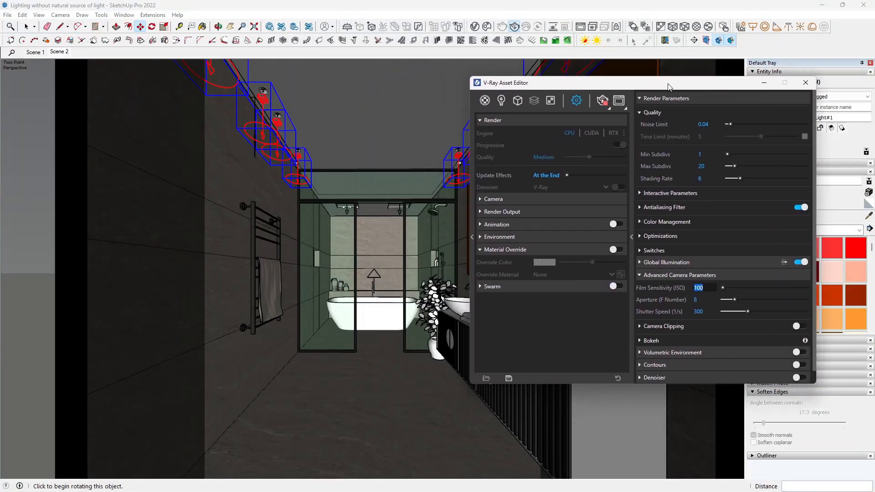
pyautogui.click(573, 40)
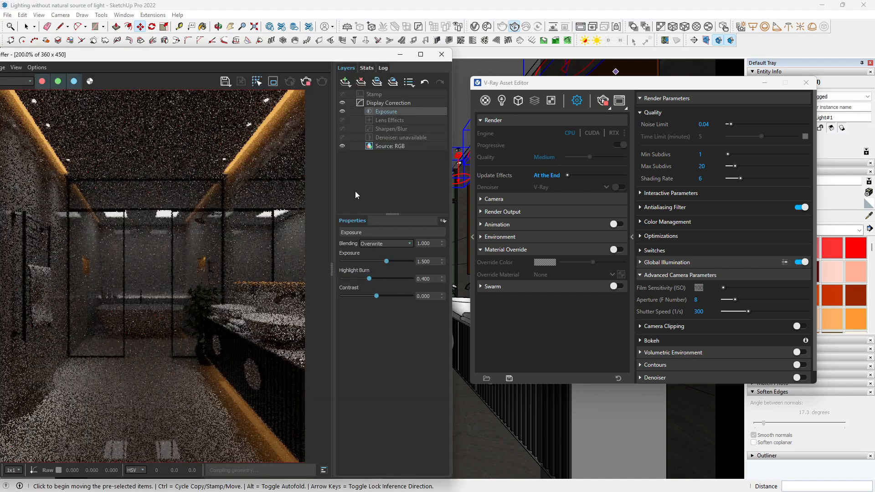
pyautogui.moveTo(261, 55); pyautogui.dragTo(317, 27)
# - Set the camera's film sensitivity to ISO 150 and its shutter speed to 200
pyautogui.click(710, 288)
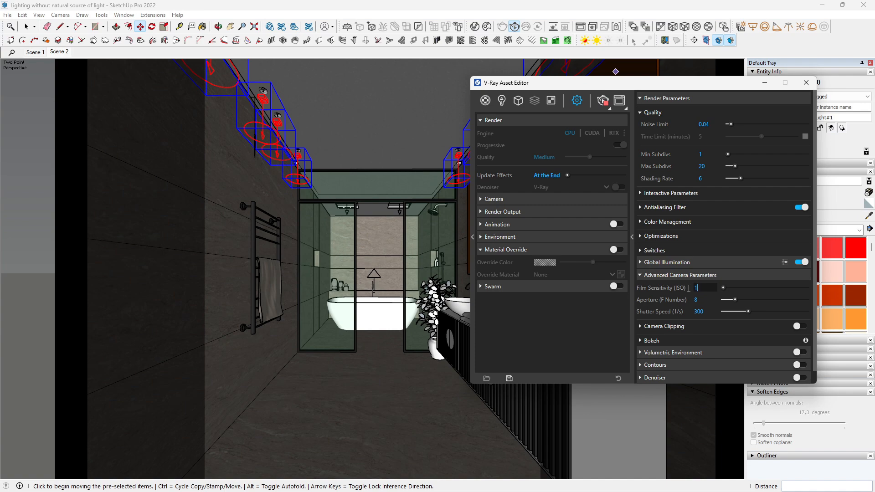
pyautogui.press('Return')
pyautogui.click(580, 26)
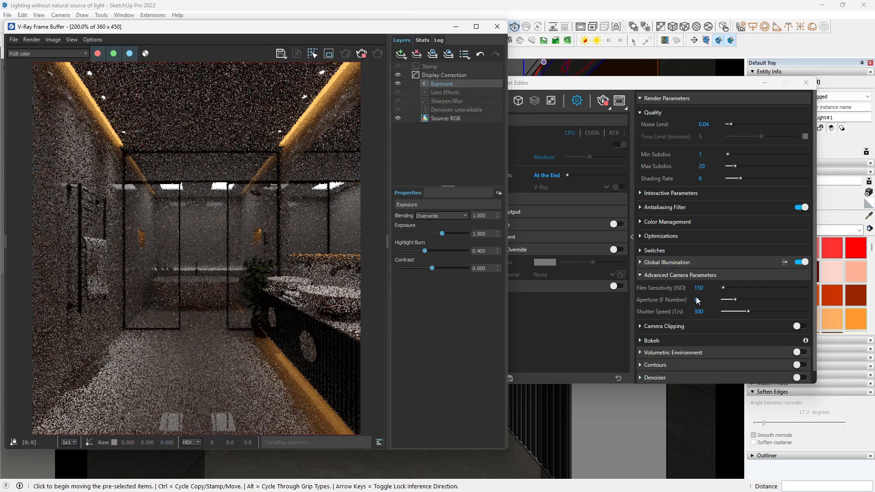
pyautogui.click(708, 311)
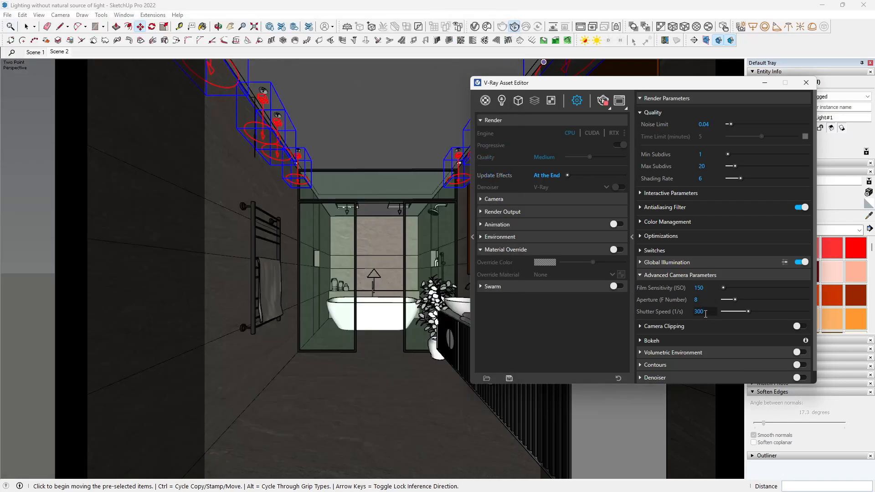
pyautogui.moveTo(677, 313)
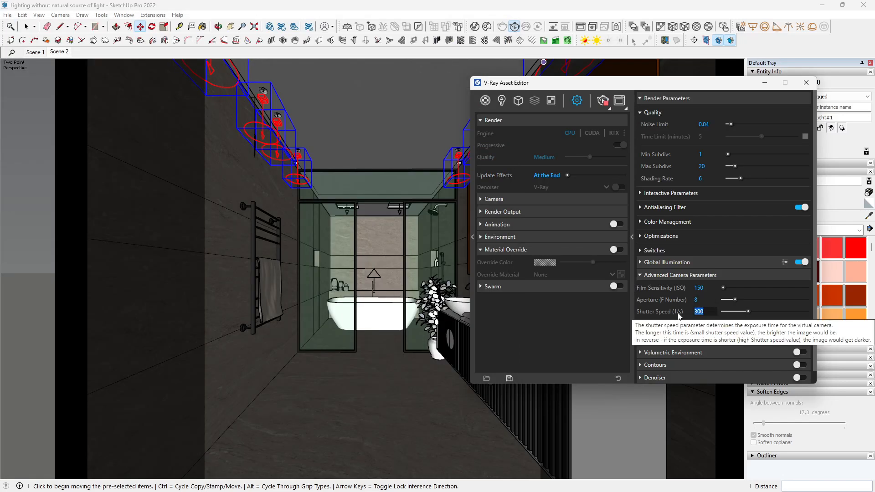
pyautogui.write('200')
pyautogui.press('Return')
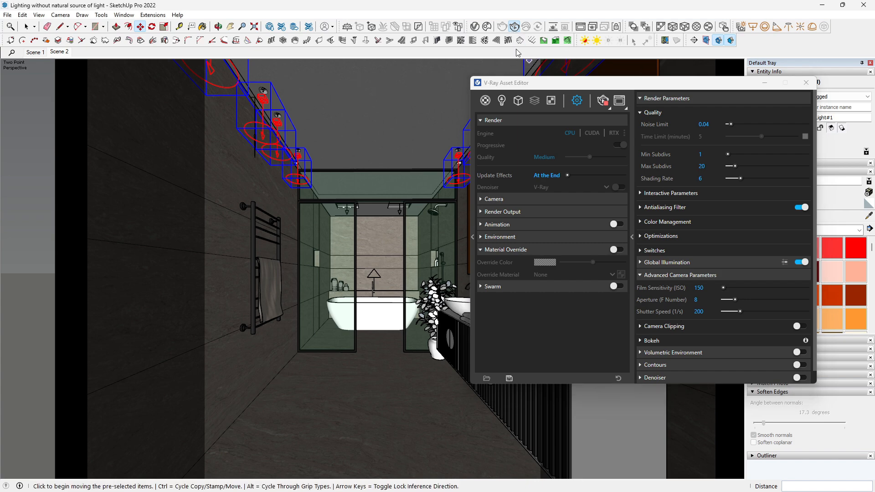
# - Re-render the scene interactively and raise the frame buffer's exposure correction to about 2.566
pyautogui.click(515, 27)
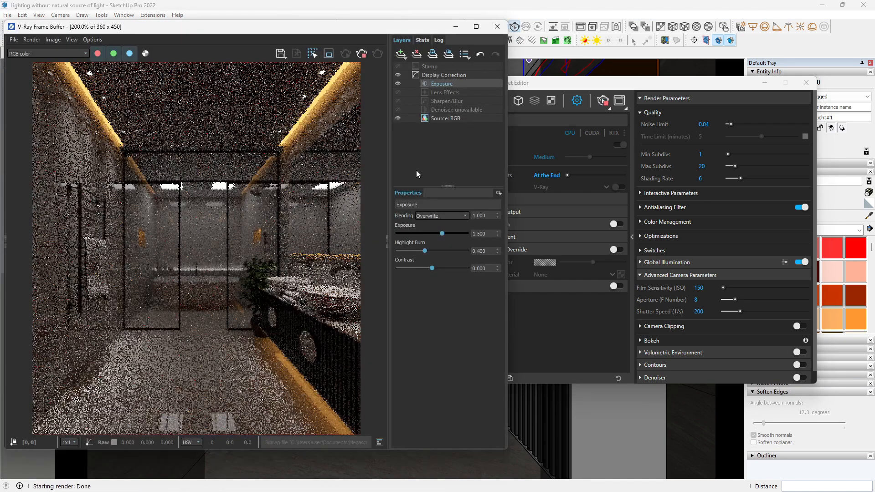
pyautogui.scroll(-2, 240, 299)
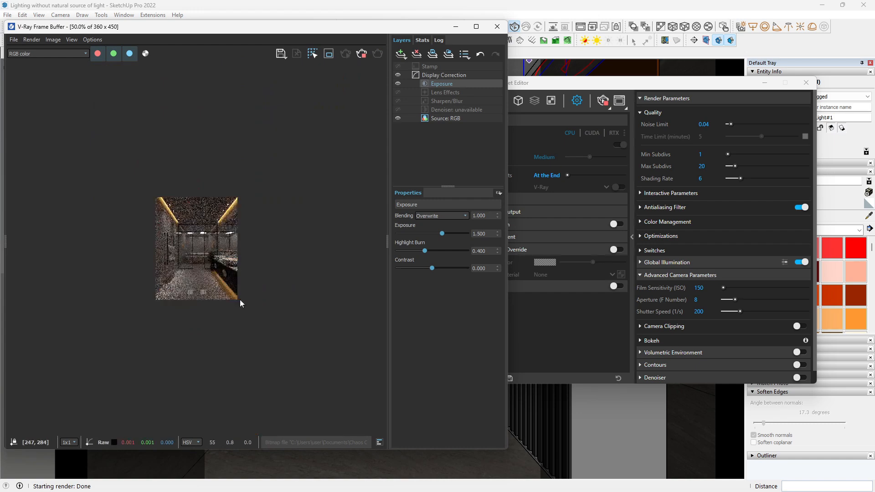
pyautogui.scroll(2, 182, 288)
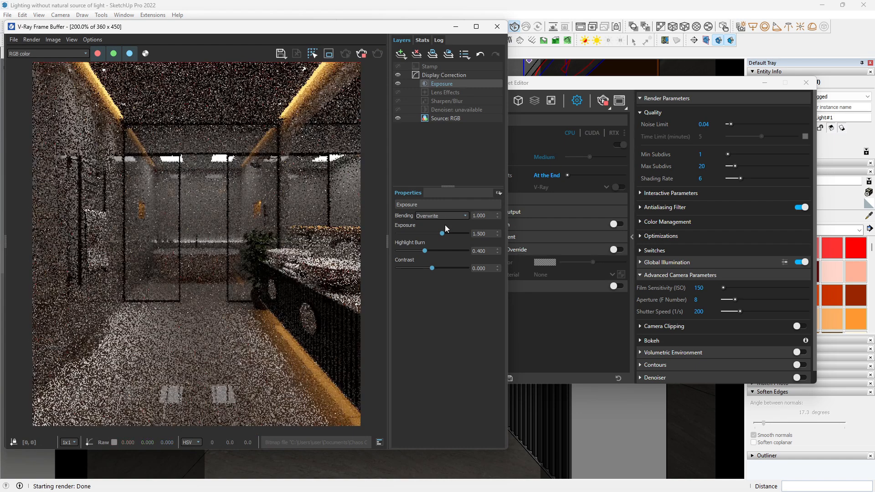
pyautogui.moveTo(442, 233); pyautogui.dragTo(450, 234)
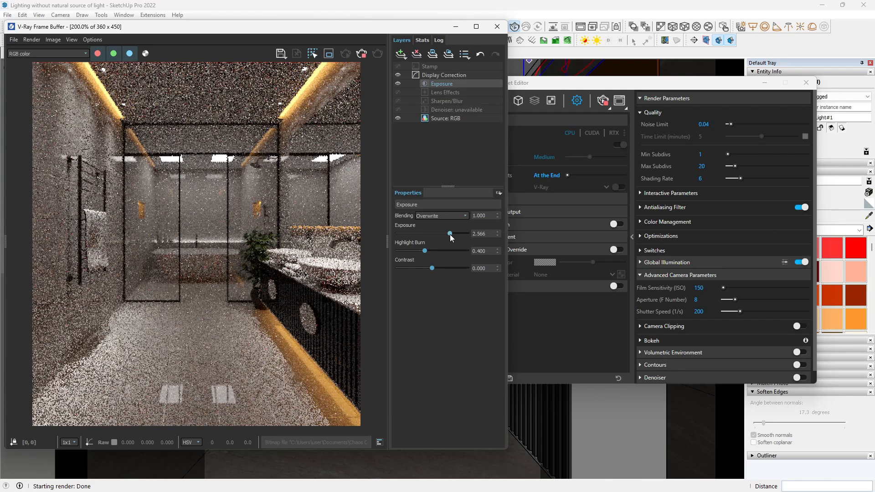
pyautogui.scroll(-1, 215, 238)
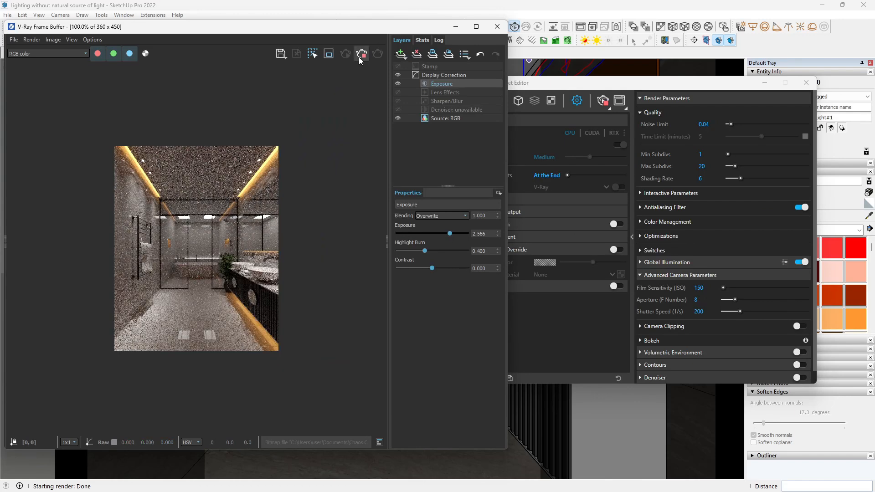
# - Try a film sensitivity of 200, restore it to 150 and set the shutter speed to 180
pyautogui.click(695, 288)
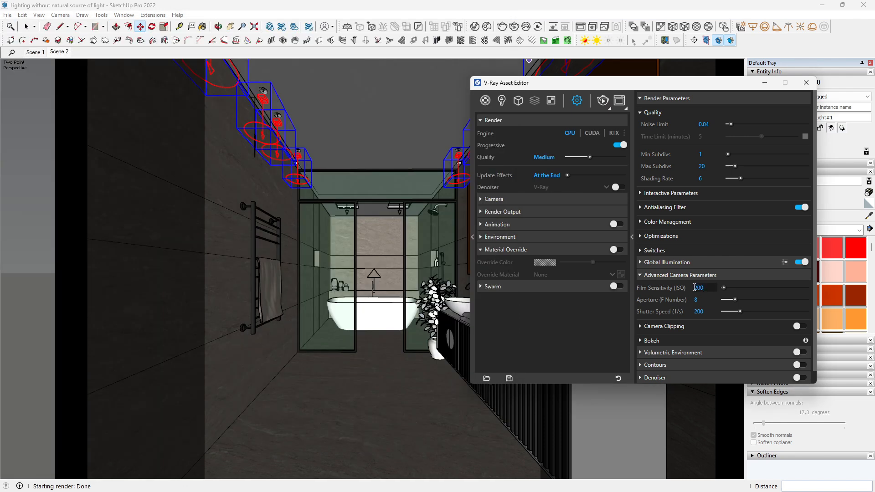
pyautogui.click(703, 312)
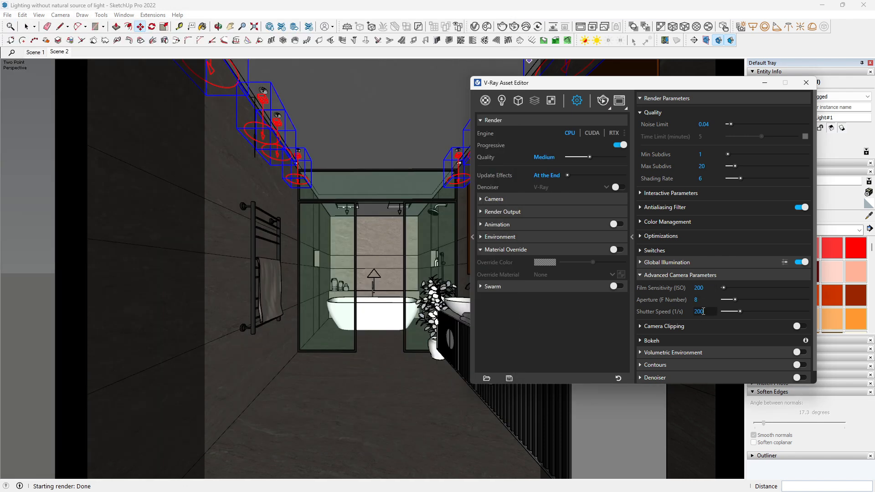
pyautogui.click(696, 288)
pyautogui.write('150')
pyautogui.click(700, 311)
pyautogui.write('1')
# - Test-render the new camera exposure in an enlarged frame buffer, inspect the bathroom, then stop the render and close the frame buffer
pyautogui.click(514, 26)
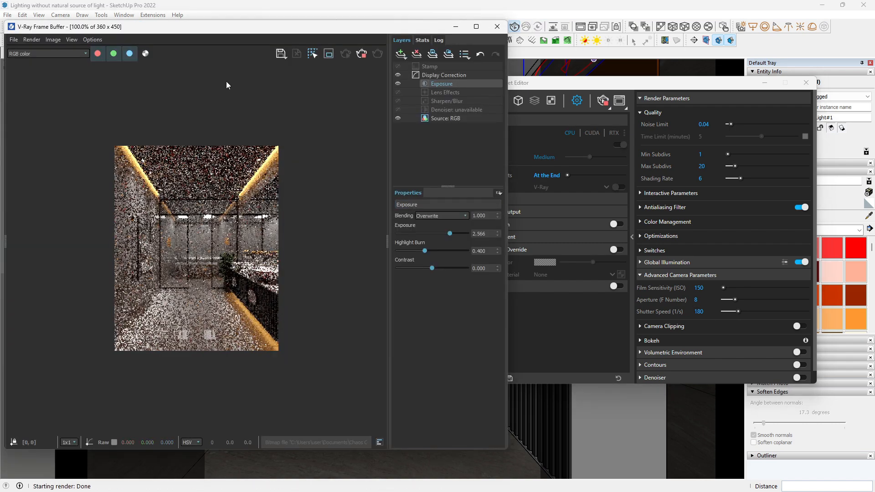
pyautogui.moveTo(219, 30); pyautogui.dragTo(333, 39)
pyautogui.scroll(1, 331, 258)
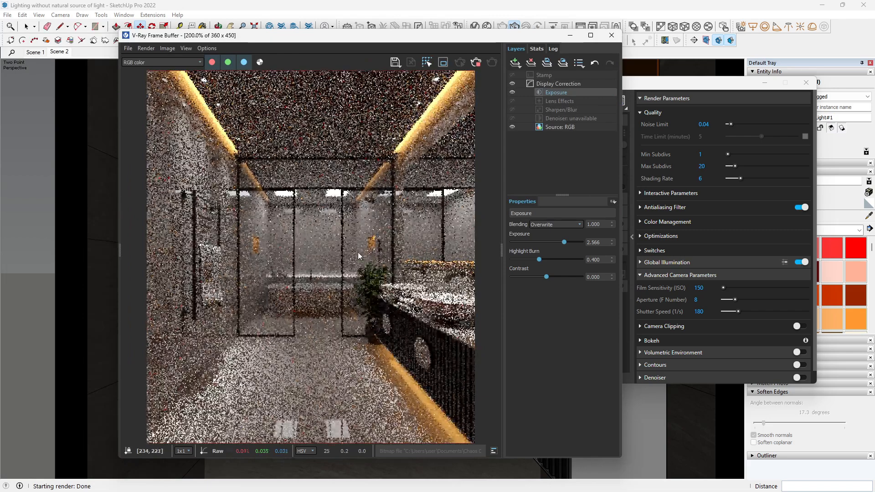
pyautogui.click(591, 35)
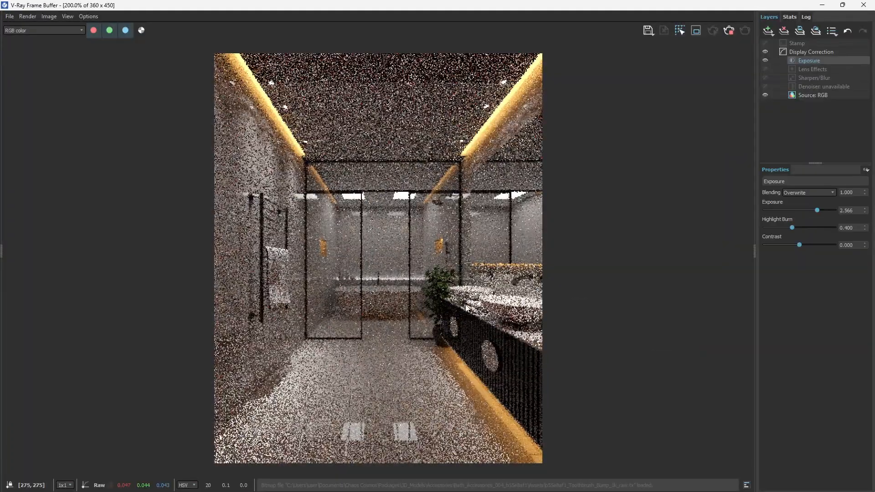
pyautogui.scroll(1, 466, 305)
pyautogui.scroll(-1, 395, 243)
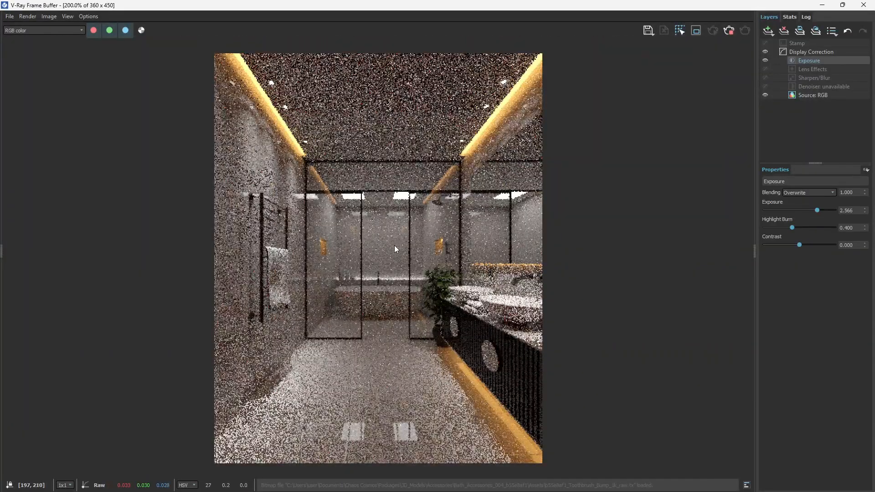
pyautogui.scroll(1, 401, 282)
pyautogui.scroll(-1, 402, 299)
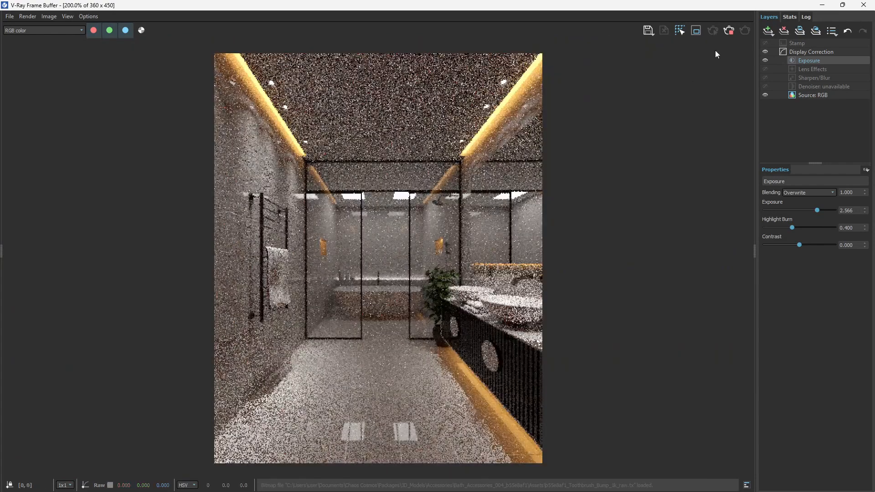
pyautogui.click(728, 30)
pyautogui.click(863, 5)
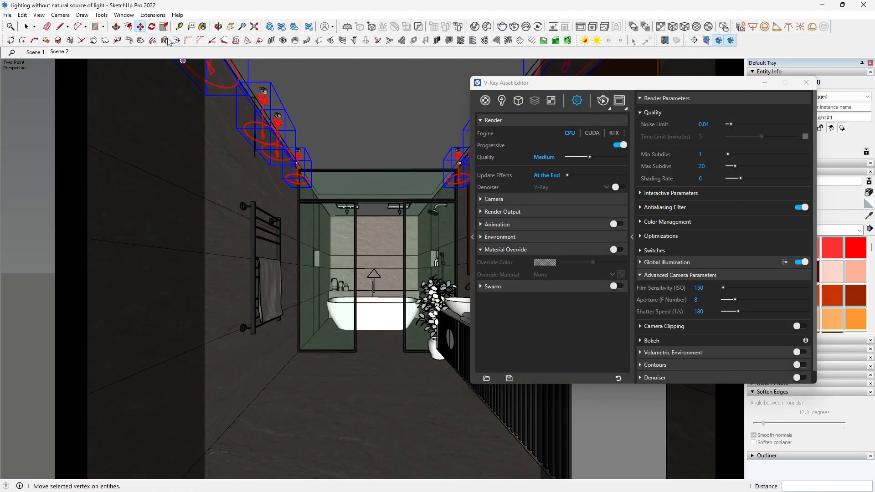
# - Select the rectangle light on the ledge behind the bathtub and set its colour to a warm 2629 K
pyautogui.click(25, 27)
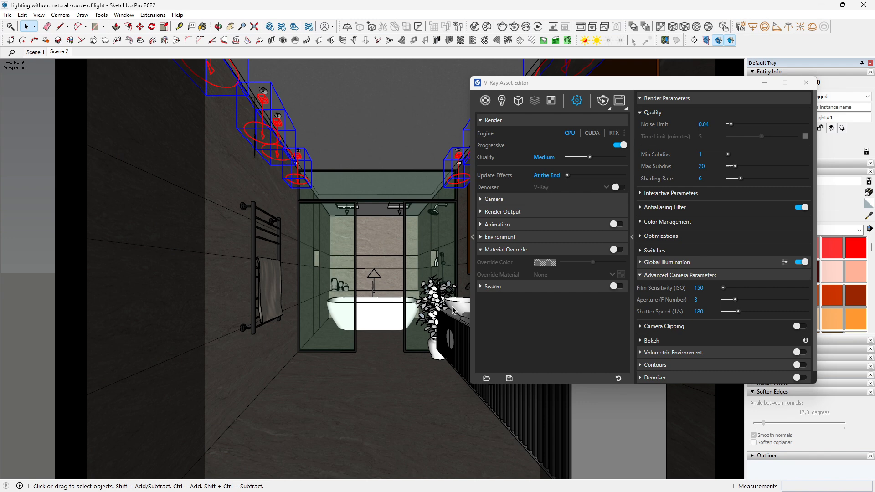
pyautogui.click(378, 279)
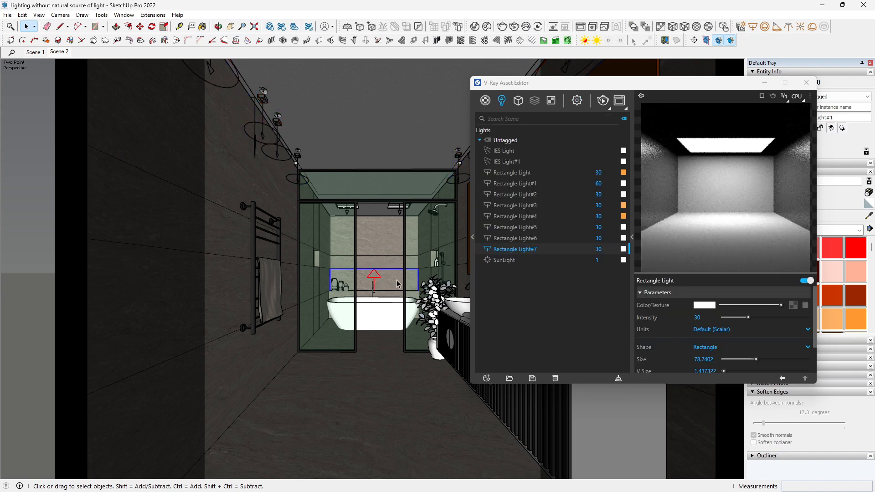
pyautogui.click(623, 249)
pyautogui.click(488, 294)
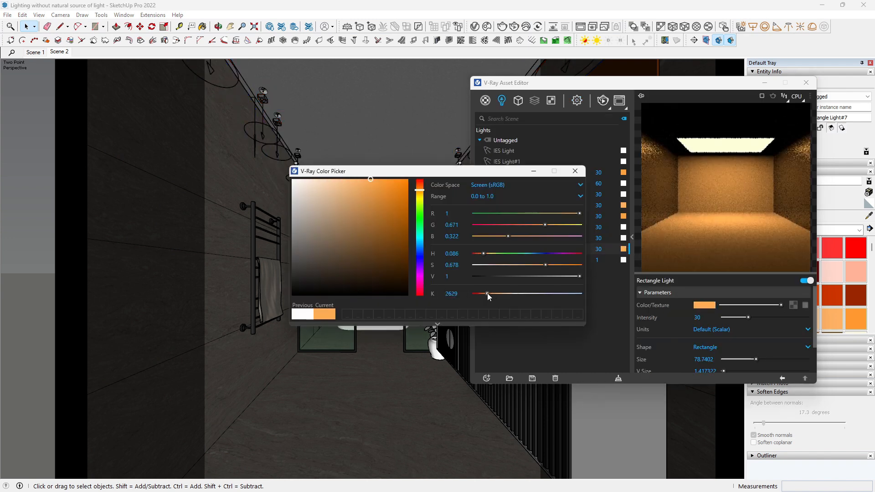
pyautogui.click(575, 171)
pyautogui.click(807, 82)
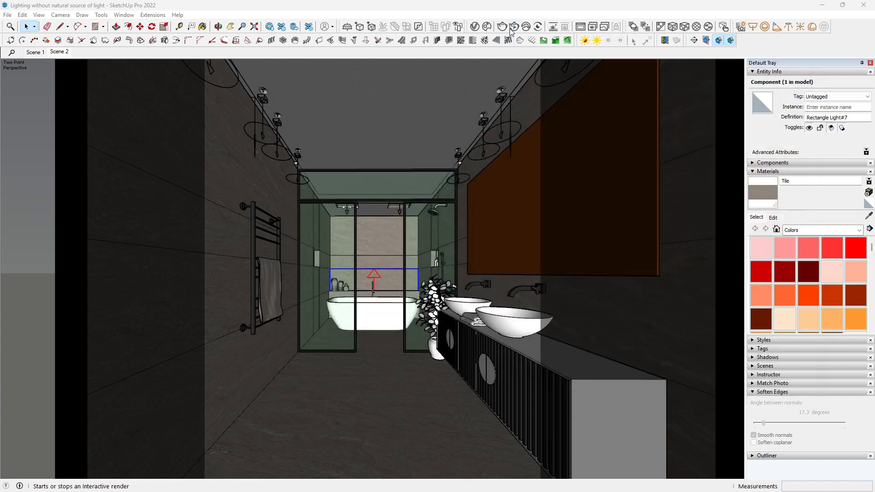
# - Test-render the warm bathtub ledge light in V-Ray, then stop the render and close the frame buffer
pyautogui.click(508, 41)
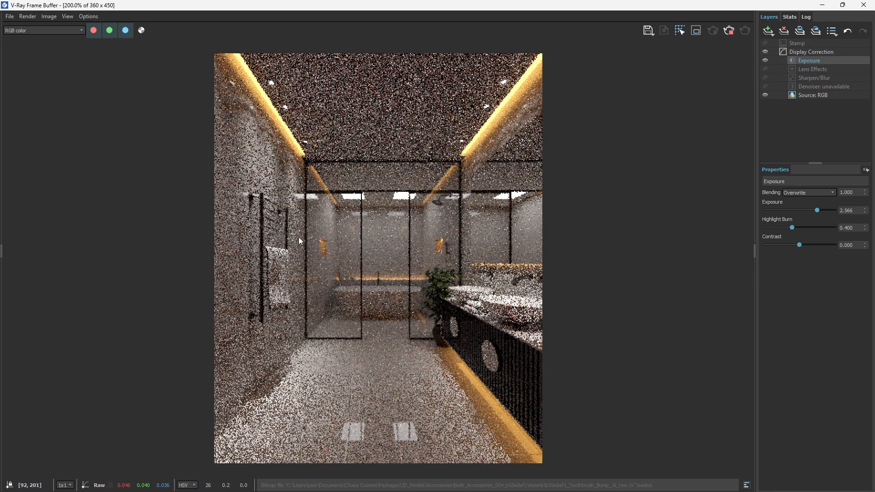
pyautogui.click(729, 30)
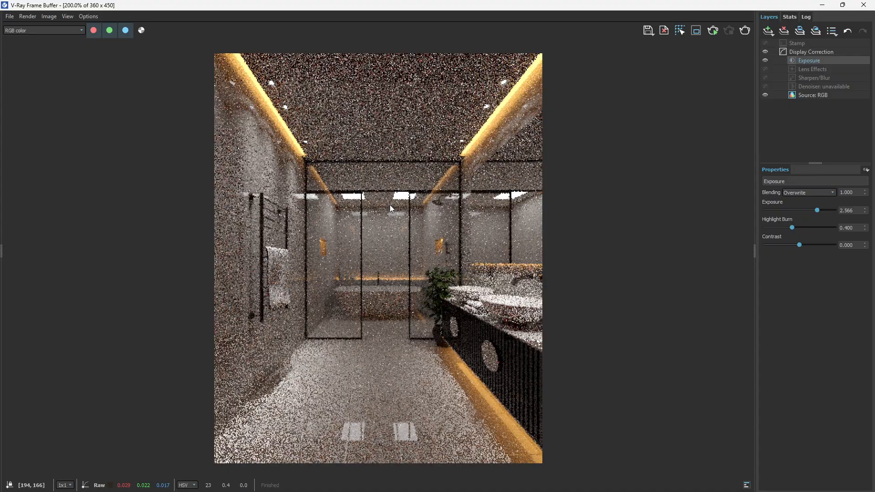
pyautogui.click(857, 6)
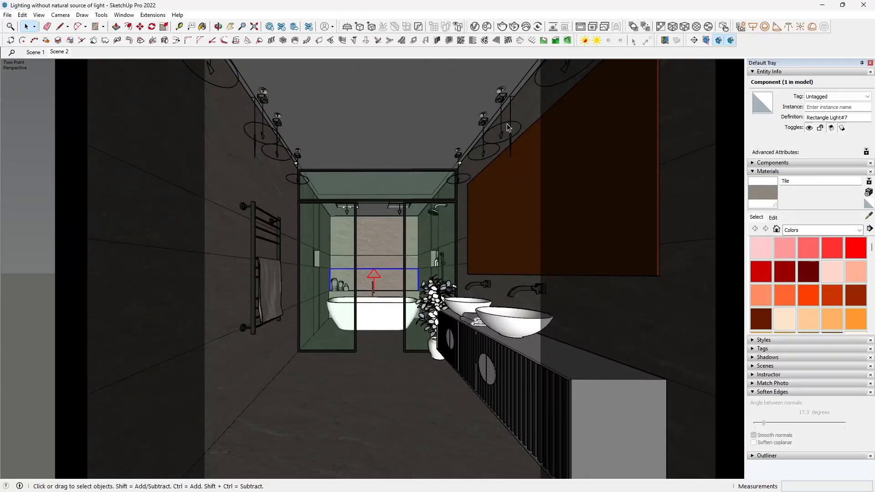
# - Select the warm ceiling cove light above the mirror, set its directionality to 0.05 and test-render the result
pyautogui.click(511, 110)
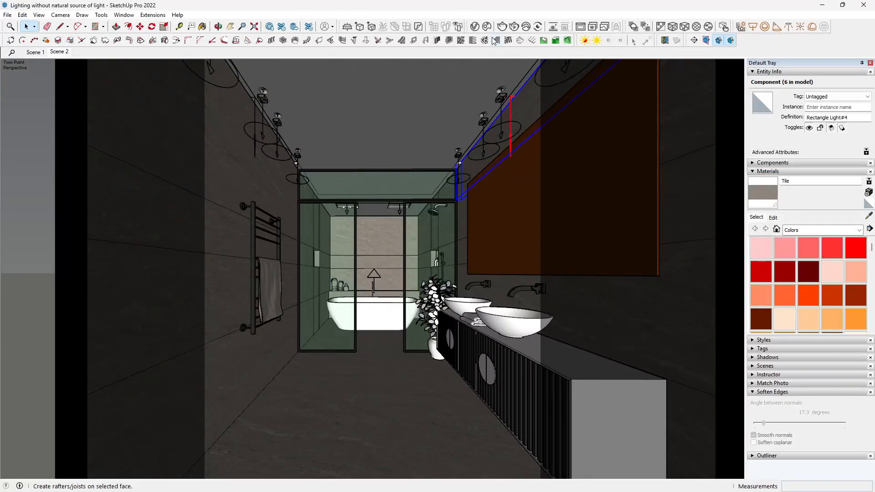
pyautogui.click(476, 28)
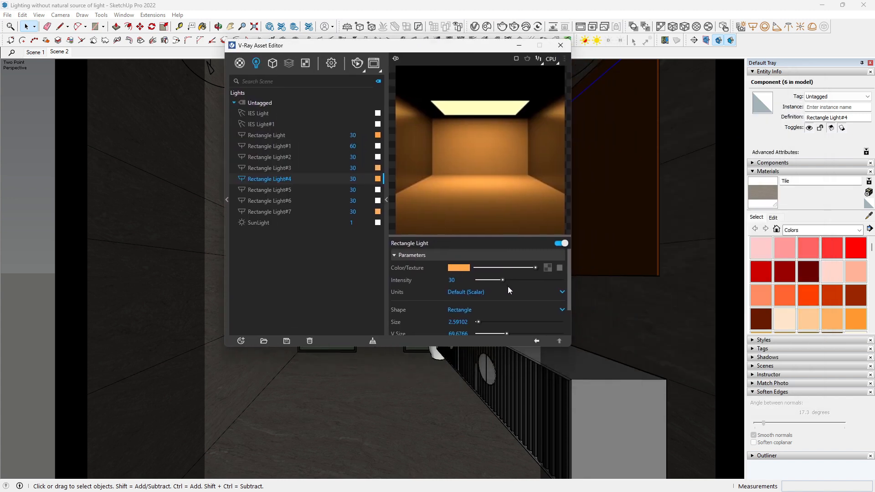
pyautogui.moveTo(570, 261); pyautogui.dragTo(569, 285)
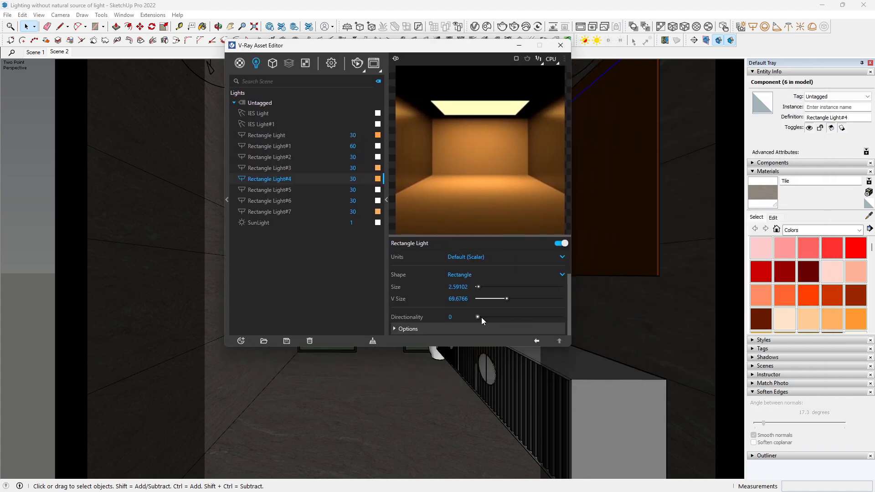
pyautogui.click(456, 316)
pyautogui.press('Return')
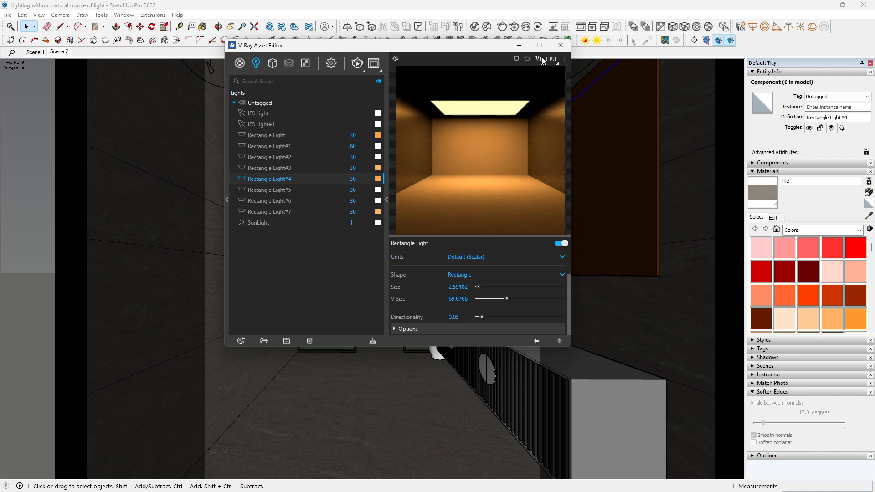
pyautogui.click(560, 45)
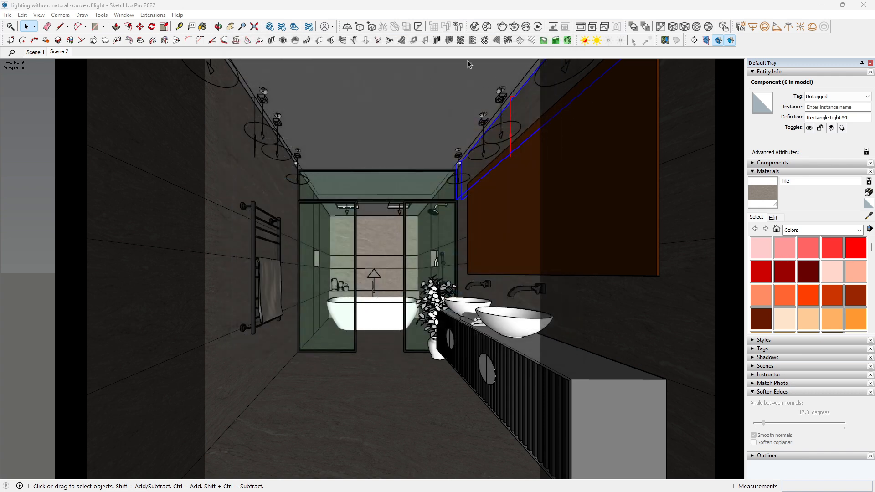
pyautogui.click(510, 39)
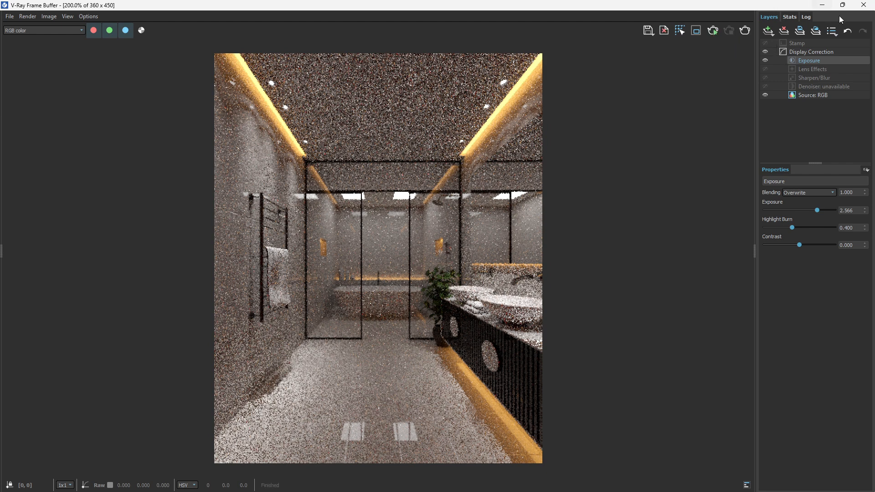
pyautogui.click(864, 5)
# - Select the white rectangle light on the ceiling above the bathtub and set its intensity to 60
pyautogui.click(397, 215)
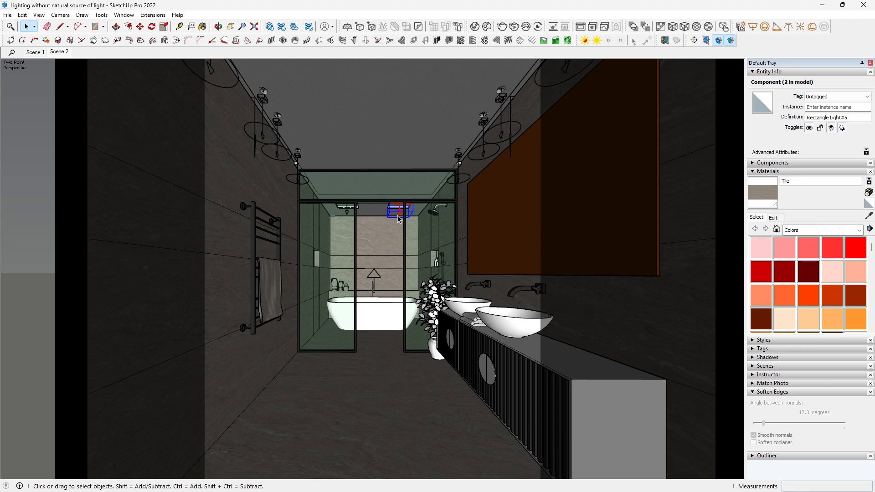
pyautogui.click(475, 26)
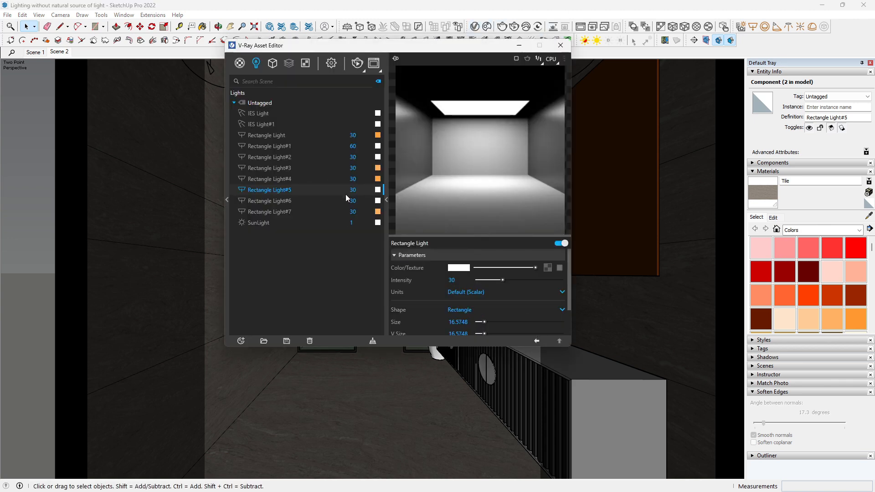
pyautogui.moveTo(353, 193); pyautogui.dragTo(348, 188)
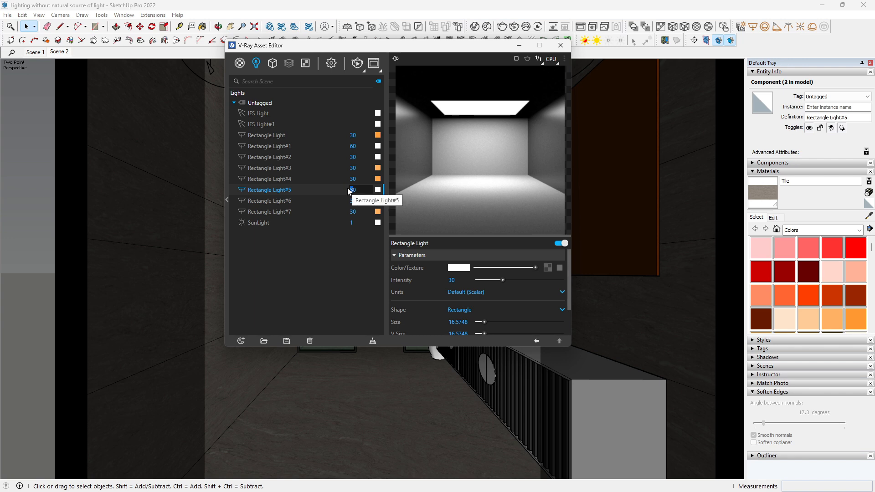
pyautogui.write('60')
pyautogui.press('Return')
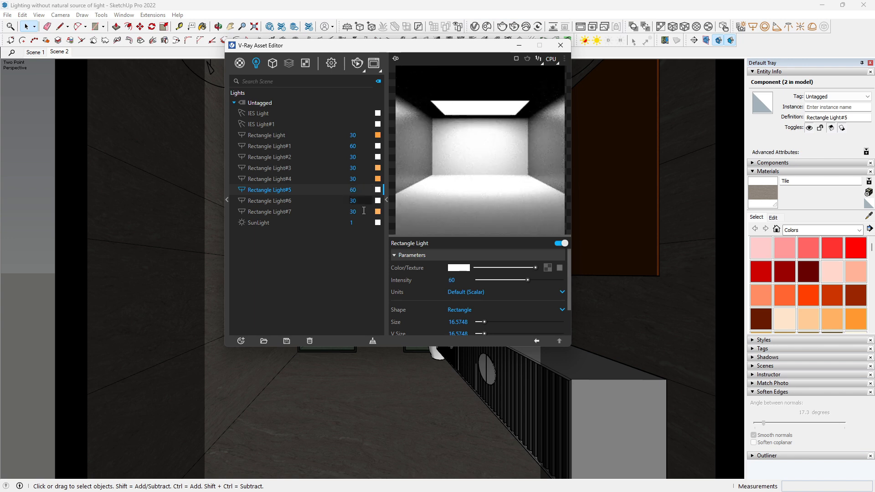
# - Test-render the brighter bathtub ceiling light and inspect the shower area and floor in the frame buffer
pyautogui.click(515, 26)
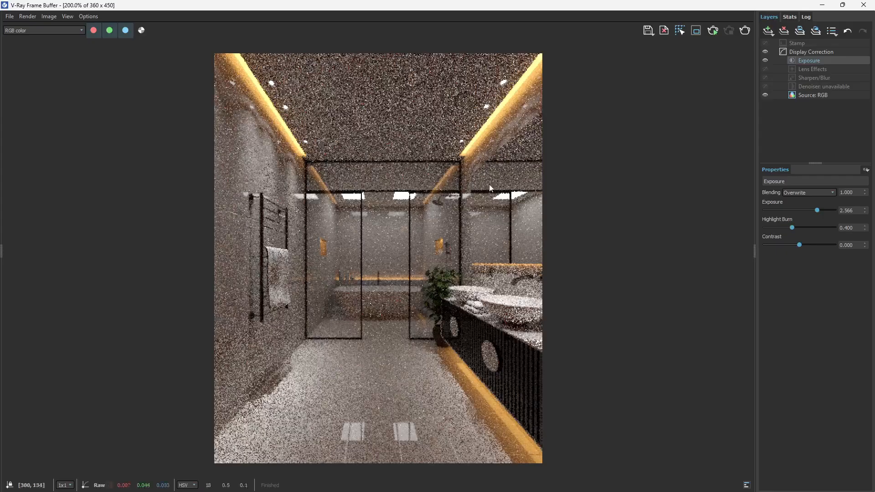
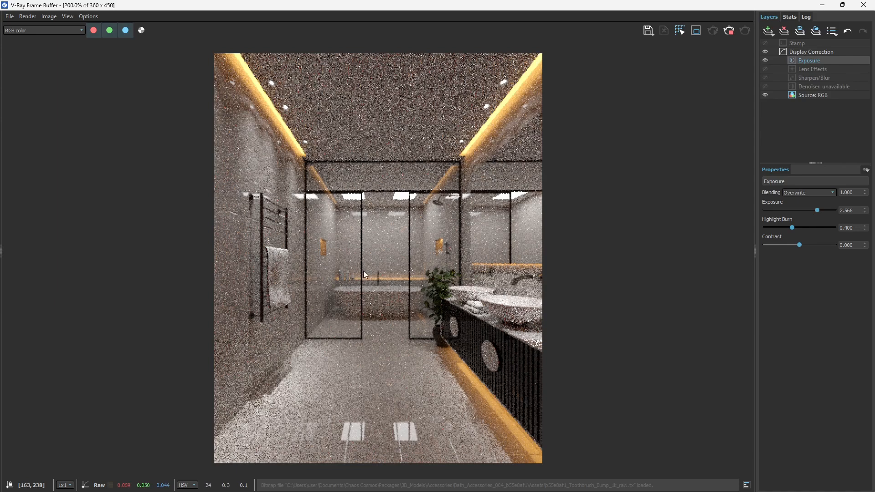
pyautogui.scroll(2, 373, 271)
pyautogui.scroll(-2, 400, 253)
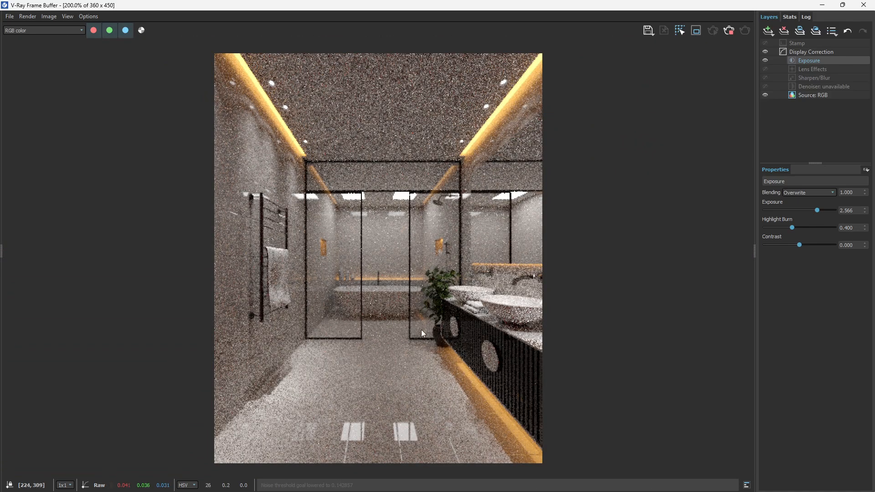
pyautogui.scroll(1, 421, 330)
pyautogui.scroll(-1, 408, 317)
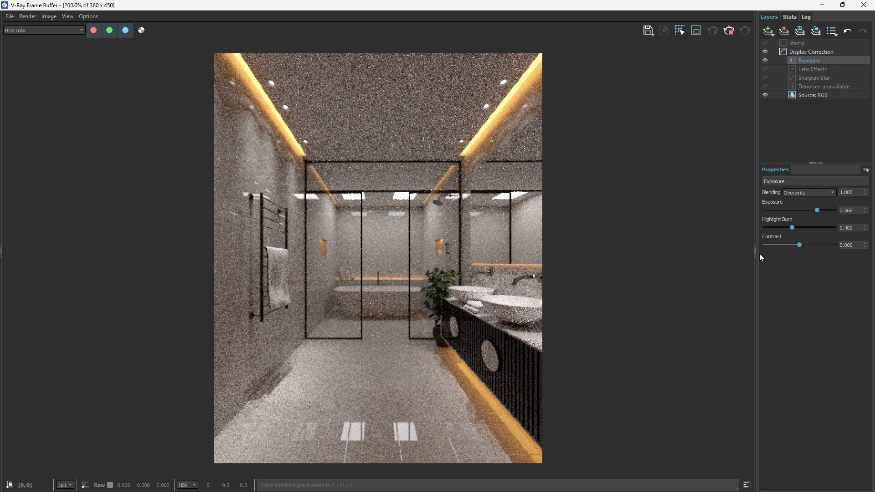
# - Adjust the render's Exposure layer to an exposure of 2.895 and a highlight burn of 0.664
pyautogui.moveTo(820, 210); pyautogui.dragTo(820, 226)
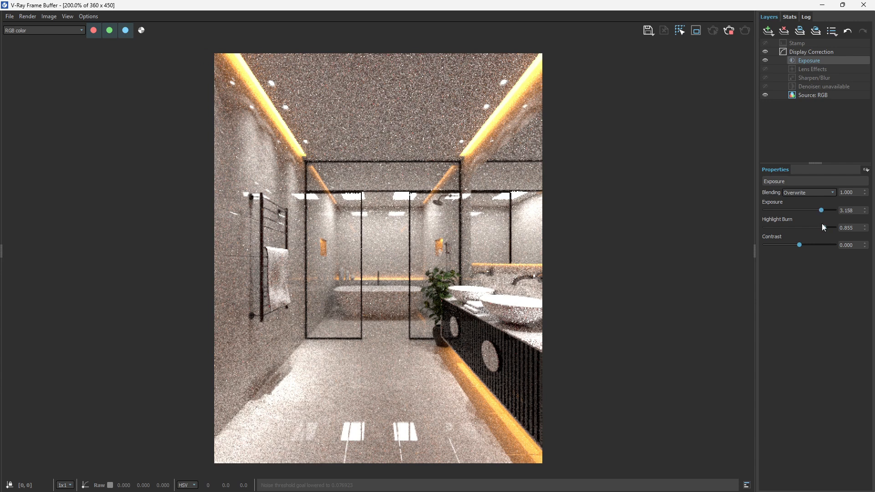
pyautogui.moveTo(820, 227)
pyautogui.mouseDown()
pyautogui.moveTo(788, 221)
pyautogui.moveTo(750, 228)
pyautogui.moveTo(778, 232)
pyautogui.mouseUp()
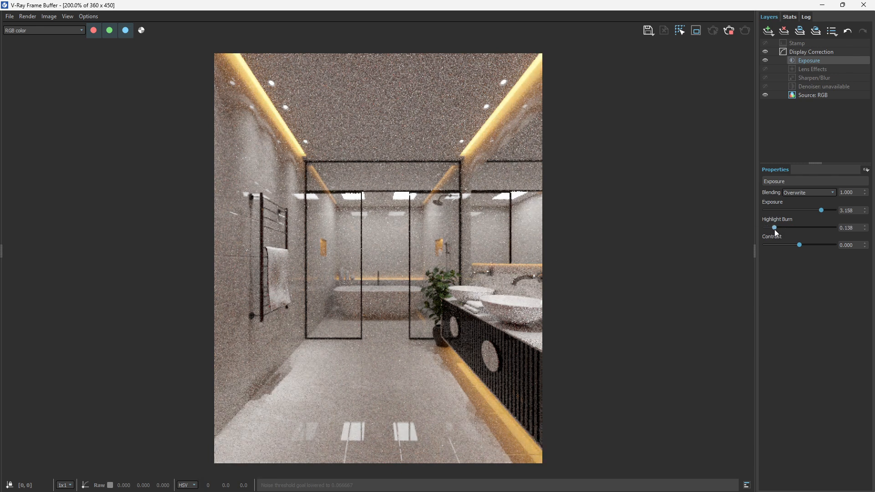
pyautogui.moveTo(775, 229)
pyautogui.mouseDown()
pyautogui.moveTo(839, 237)
pyautogui.moveTo(822, 230)
pyautogui.moveTo(827, 209)
pyautogui.moveTo(835, 211)
pyautogui.moveTo(819, 209)
pyautogui.moveTo(811, 226)
pyautogui.mouseUp()
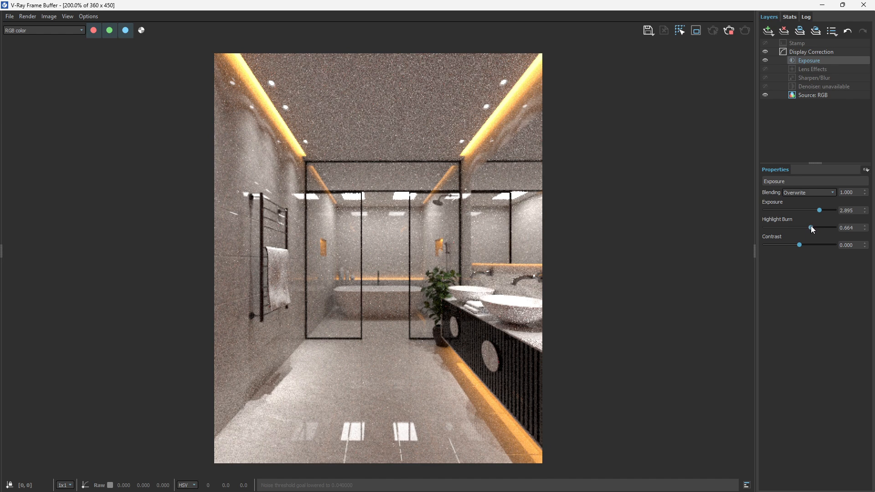
pyautogui.scroll(-2, 327, 264)
pyautogui.scroll(2, 327, 263)
# - Add a Lookup Table layer using Kim_Amland_Photographic_03.cube from the Corona lut folder and set its blending amount to 0.110
pyautogui.click(771, 33)
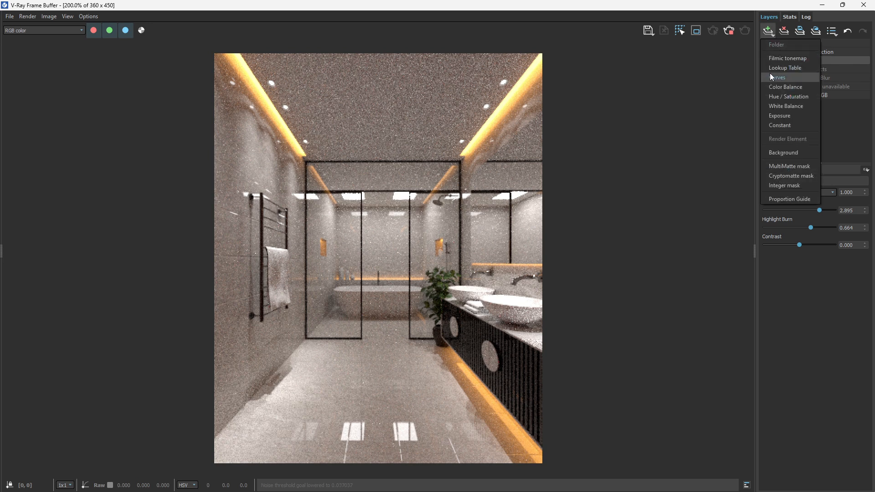
pyautogui.click(786, 68)
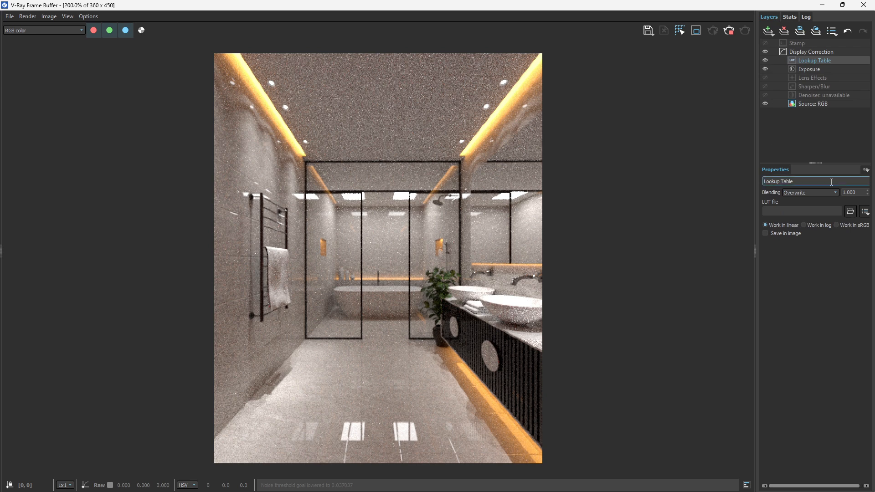
pyautogui.click(851, 211)
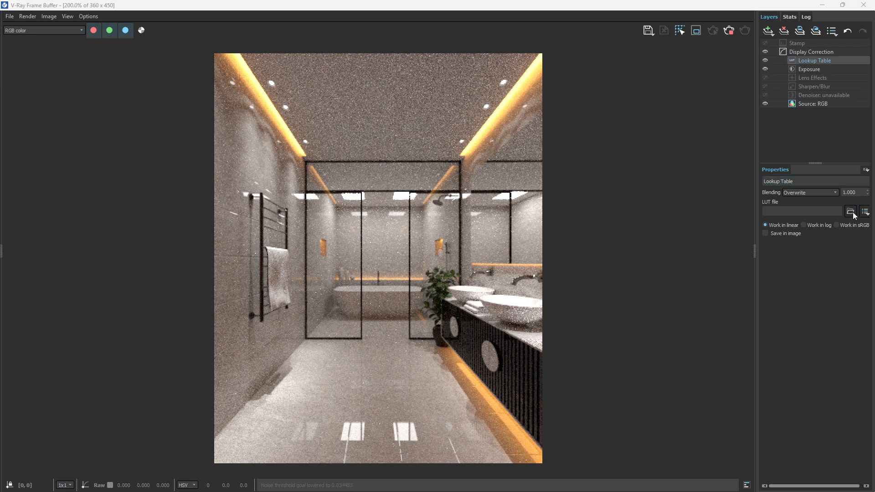
pyautogui.scroll(-5, 445, 255)
pyautogui.scroll(-15, 445, 282)
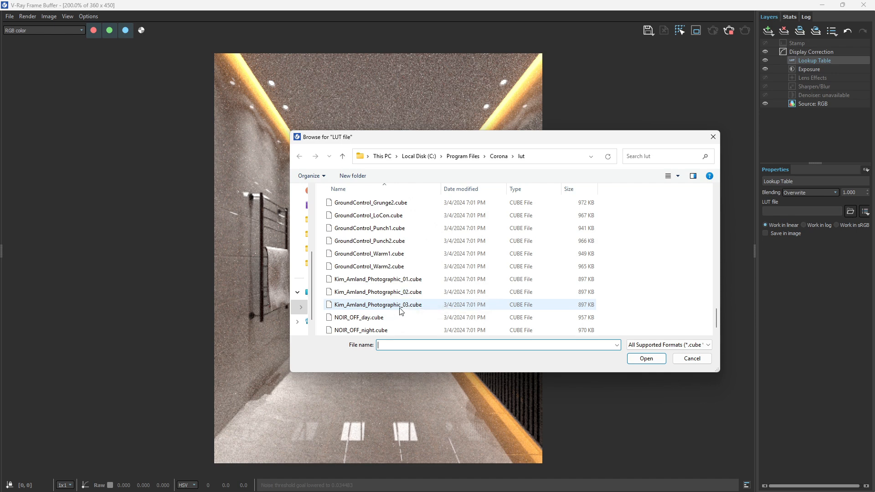
pyautogui.click(403, 305)
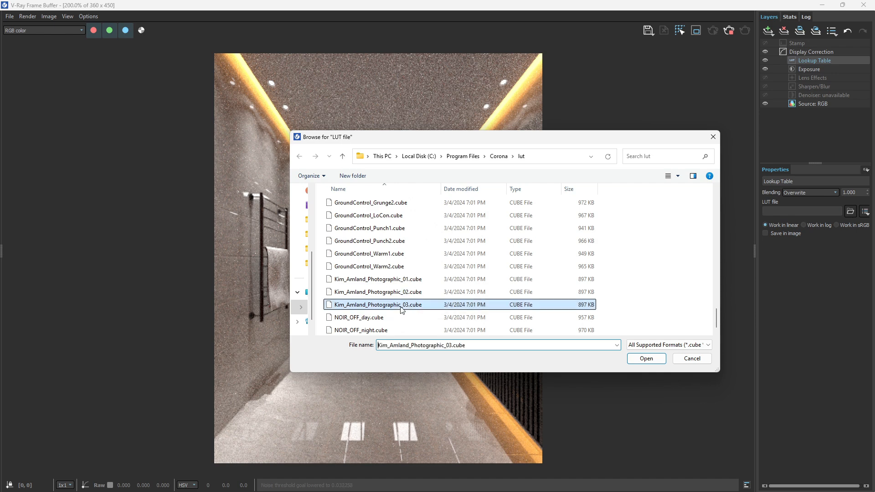
pyautogui.click(642, 359)
pyautogui.moveTo(867, 192); pyautogui.dragTo(858, 287)
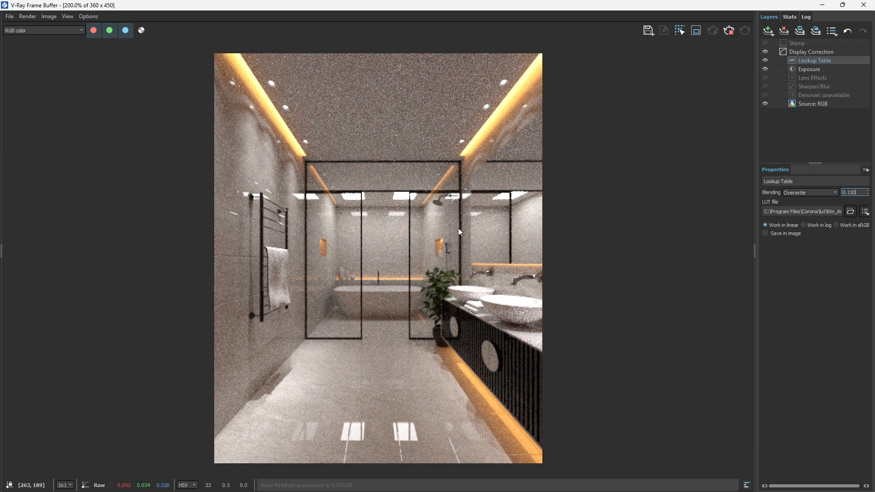
# - Stop the render and inspect the colour-graded bathroom image at different magnifications
pyautogui.click(731, 31)
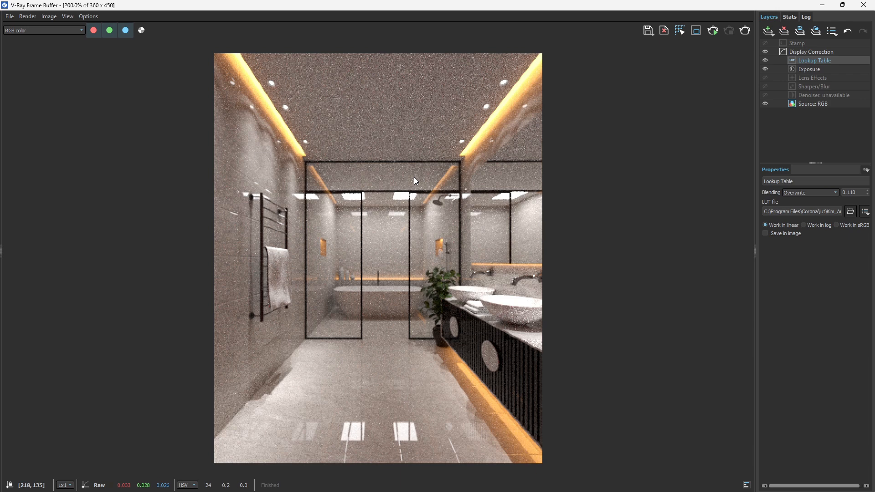
pyautogui.scroll(-2, 388, 264)
pyautogui.scroll(1, 377, 289)
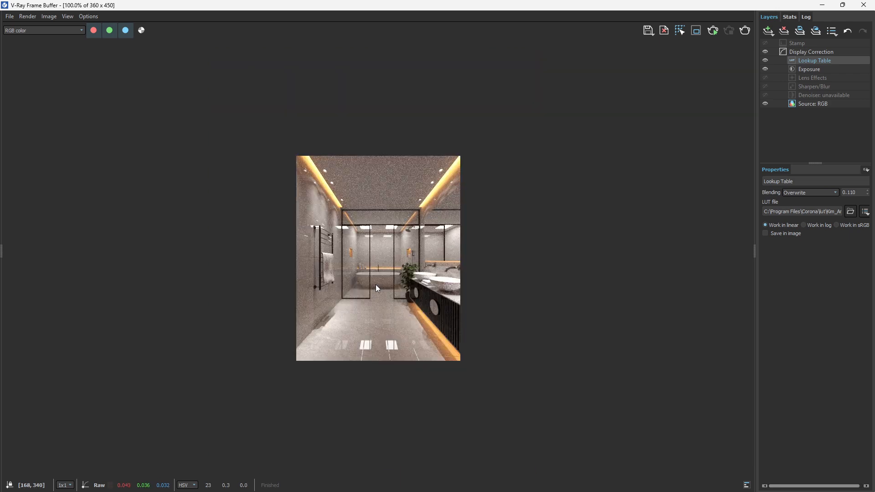
pyautogui.scroll(1, 377, 286)
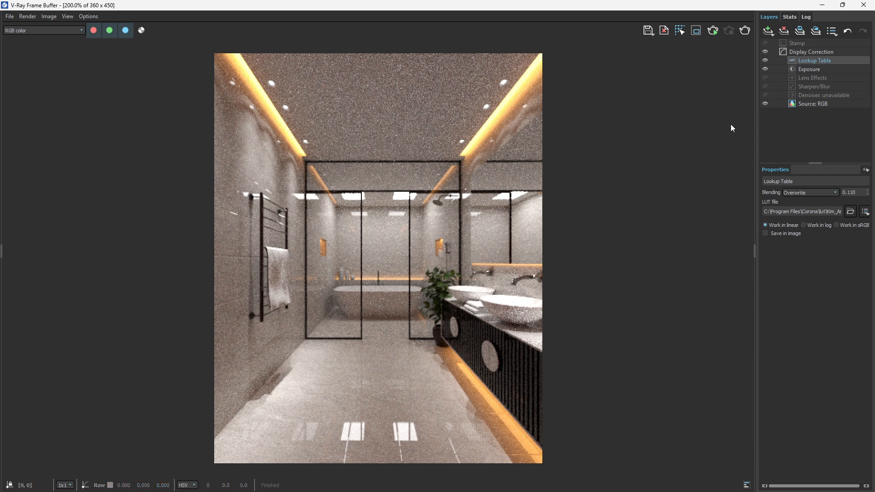
# - Add a Hue / Saturation correction layer and reduce its saturation to -0.132
pyautogui.click(774, 32)
pyautogui.click(785, 97)
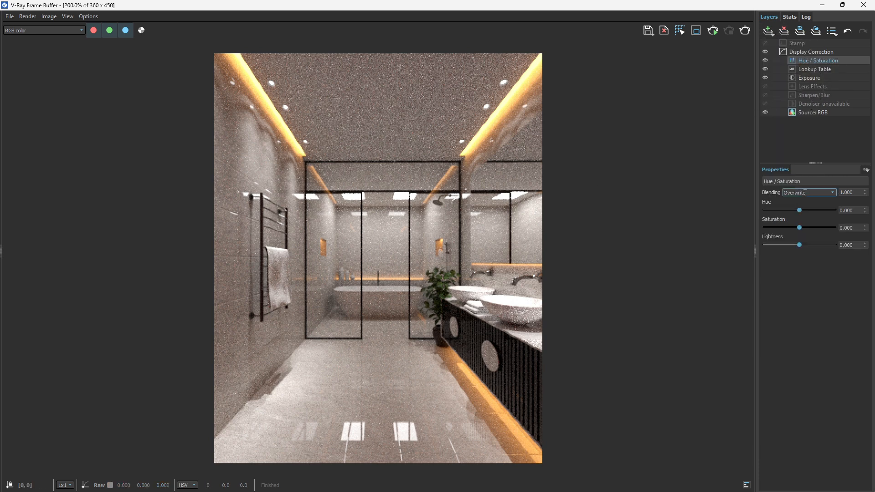
pyautogui.moveTo(800, 229); pyautogui.dragTo(795, 232)
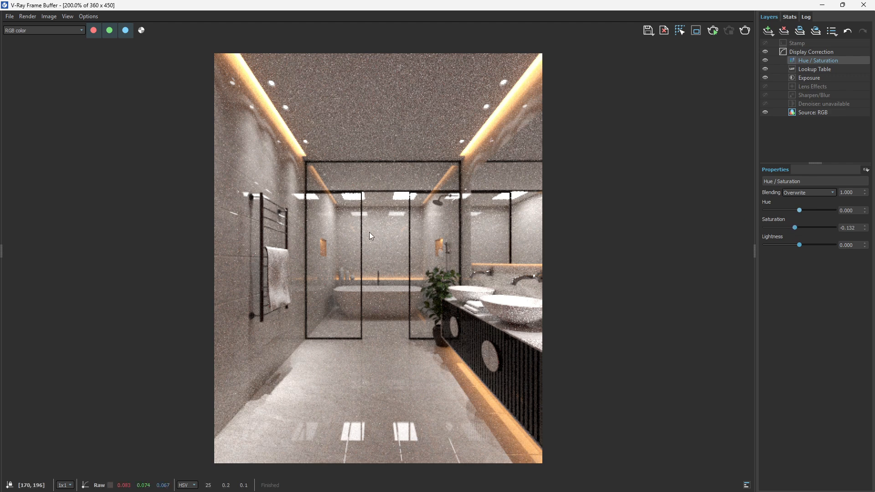
pyautogui.scroll(-1, 364, 242)
pyautogui.scroll(1, 376, 281)
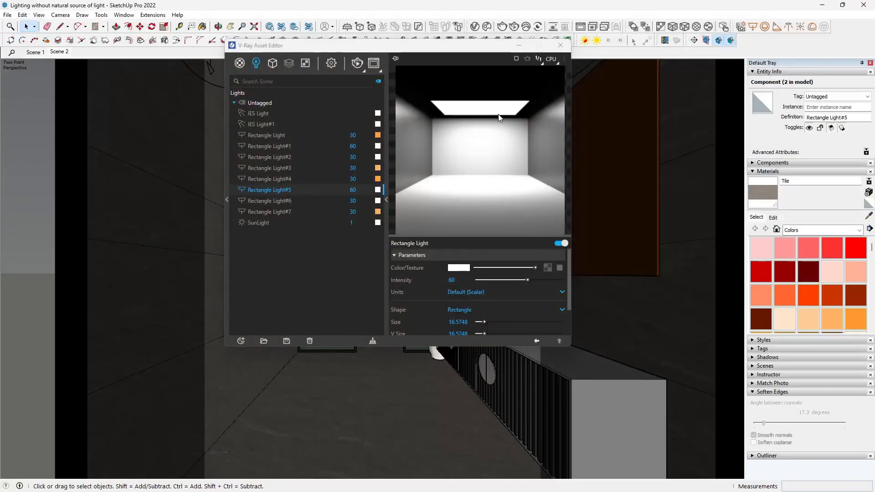
# - Return to the model, select the warm ceiling cove light above the mirror and raise its intensity
pyautogui.click(560, 45)
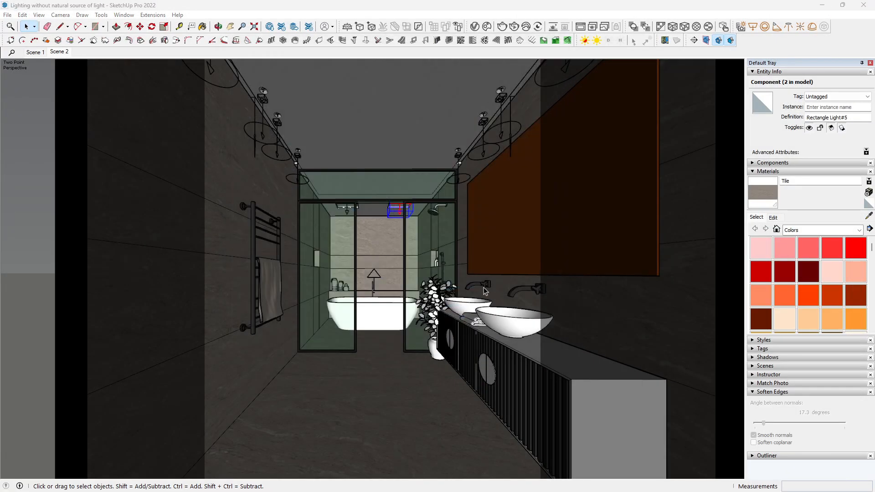
pyautogui.click(475, 27)
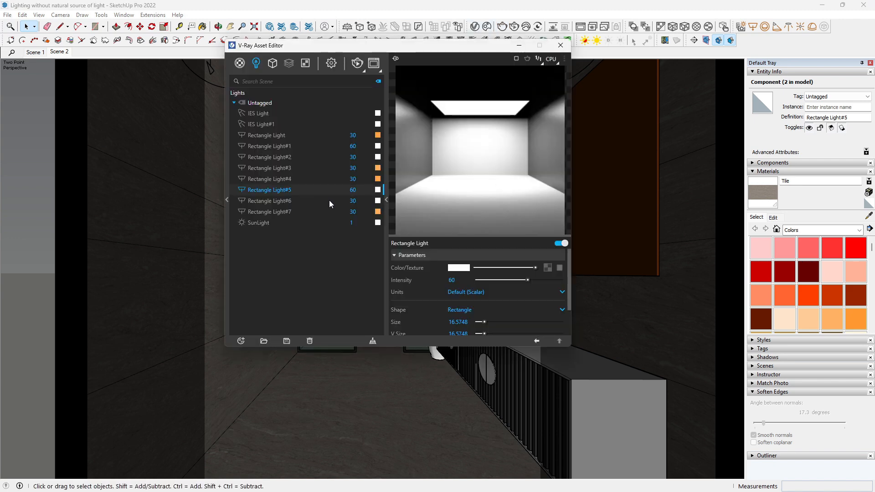
pyautogui.click(561, 45)
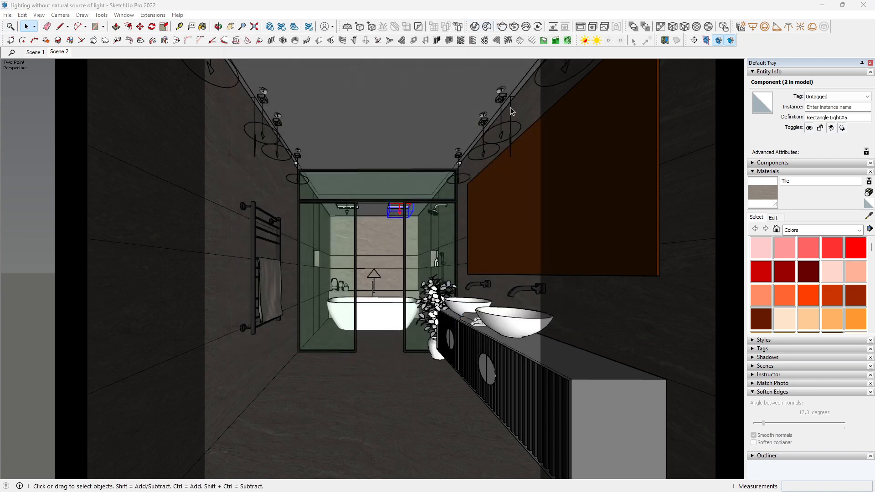
pyautogui.click(475, 27)
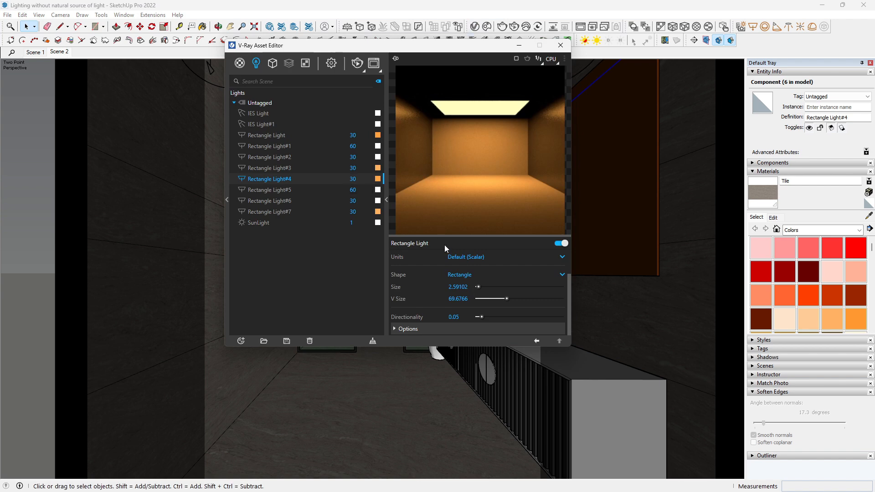
pyautogui.click(352, 179)
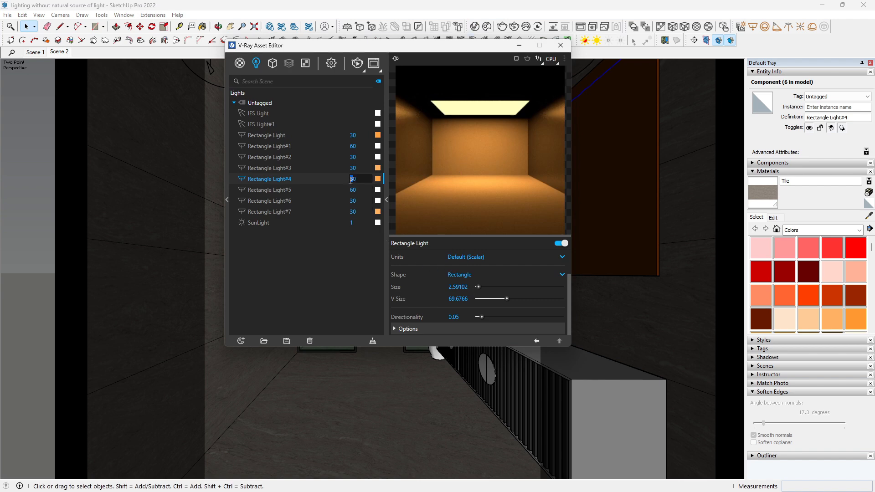
pyautogui.press('Return')
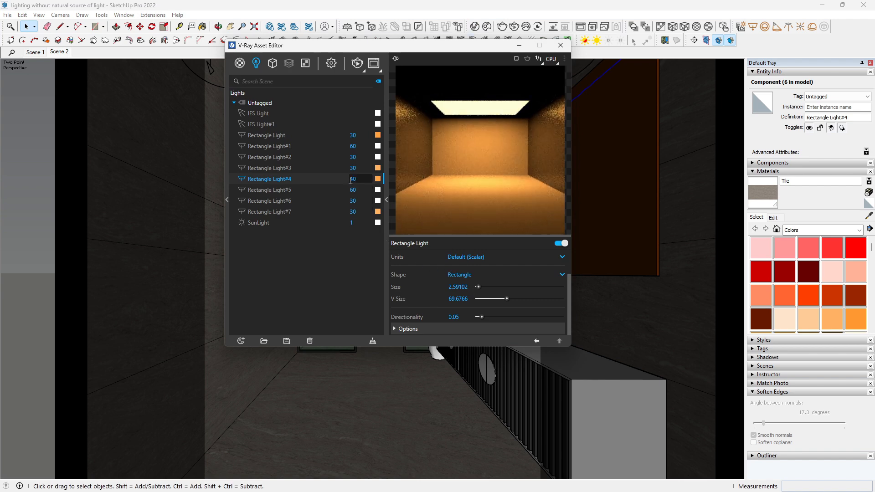
# - Check the brighter cove light in an interactive render and close the frame buffer
pyautogui.click(514, 26)
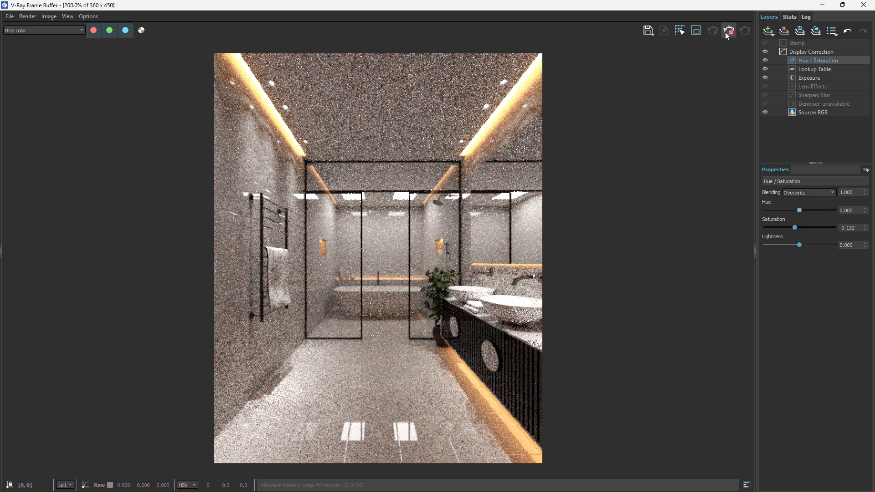
pyautogui.click(864, 5)
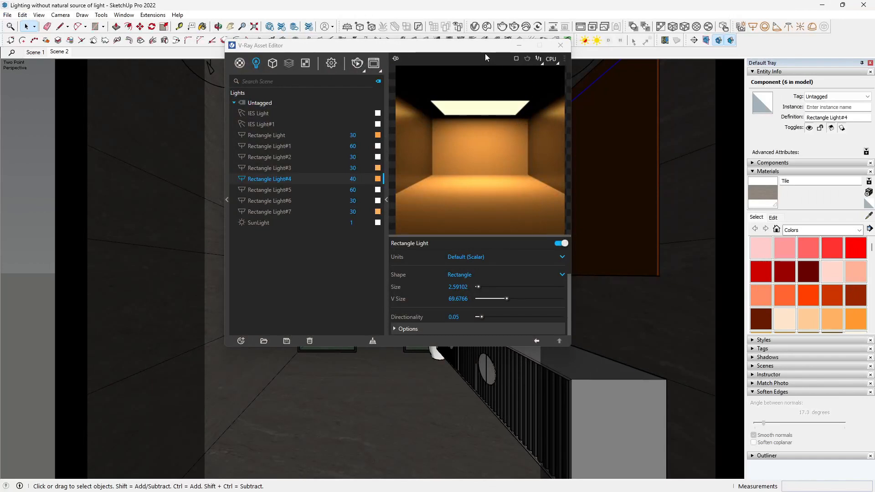
# - Set the intensity of the disc lights in the ceiling downlights to 60 and test them in an interactive render
pyautogui.moveTo(439, 51); pyautogui.dragTo(319, 94)
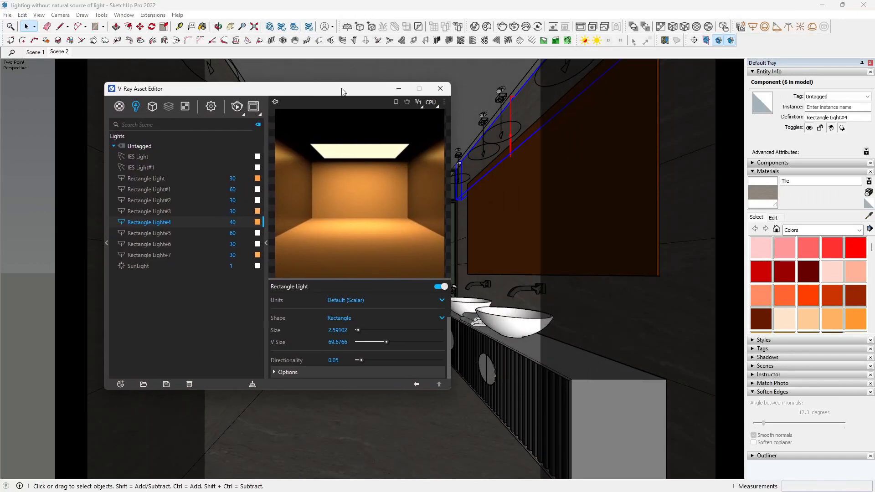
pyautogui.click(501, 93)
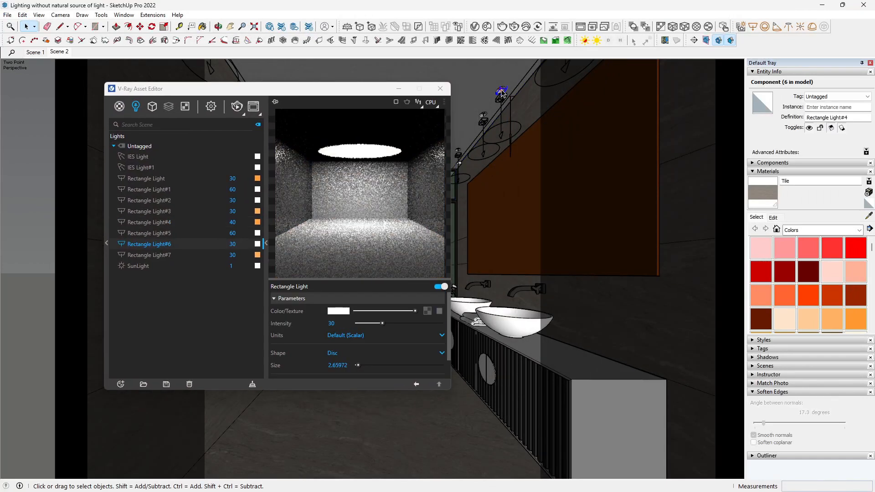
pyautogui.write('60')
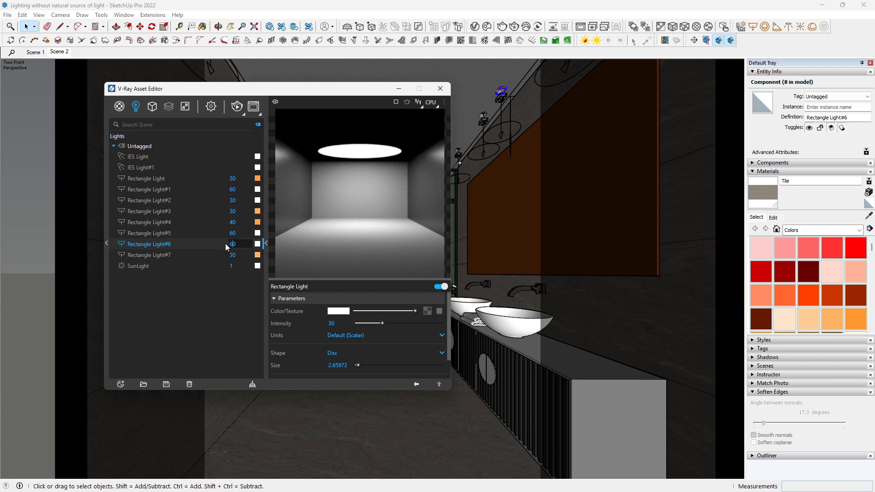
pyautogui.press('Return')
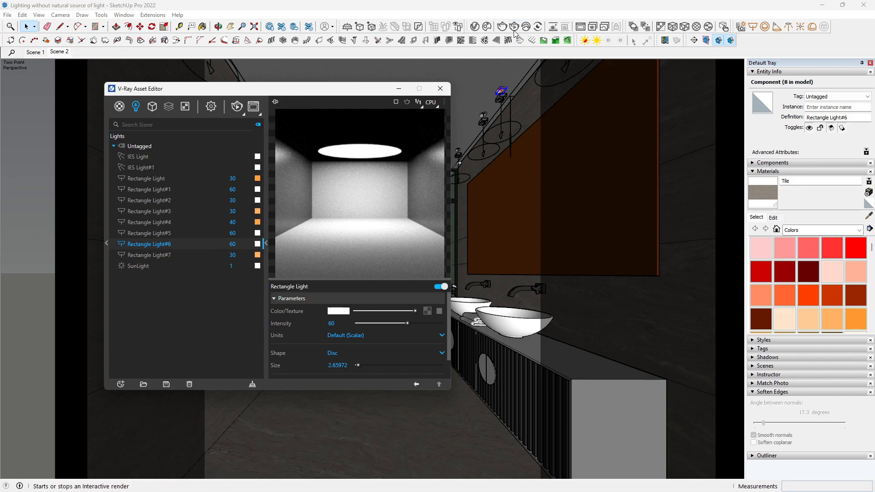
pyautogui.click(514, 28)
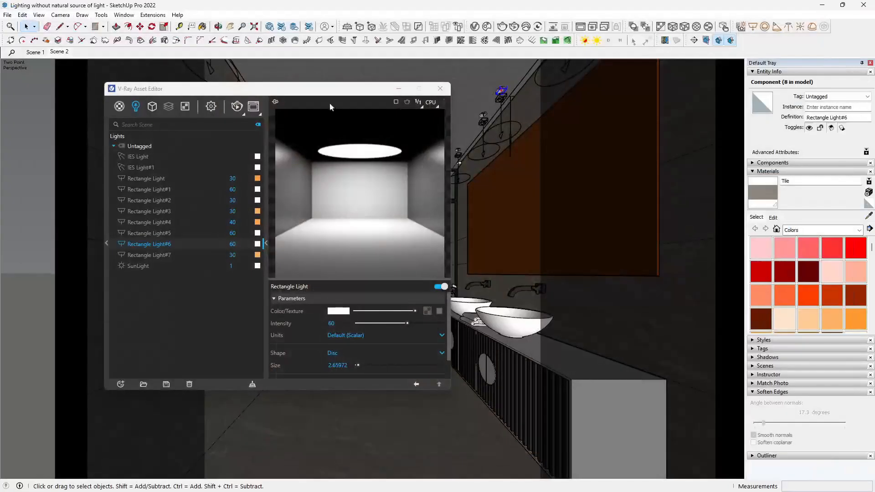
# - Set the intensity of IES Light#1 to 2000 lm and inspect the effect in a new interactive render
pyautogui.click(139, 168)
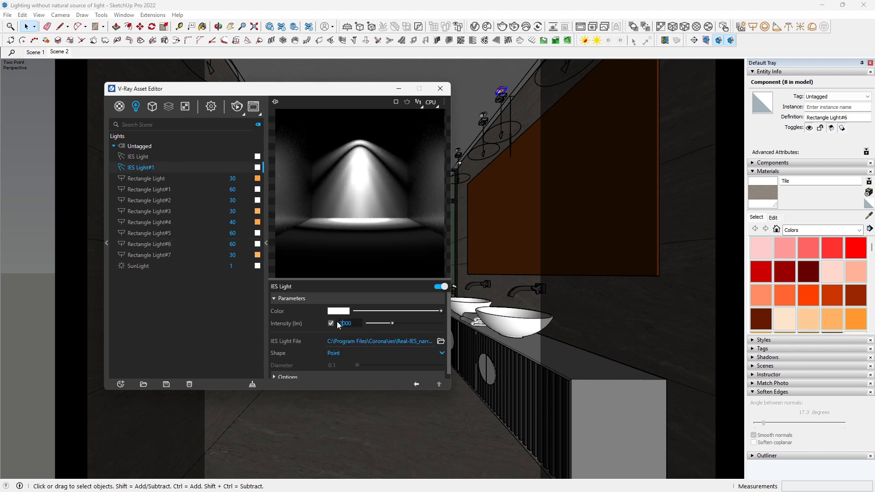
pyautogui.click(520, 40)
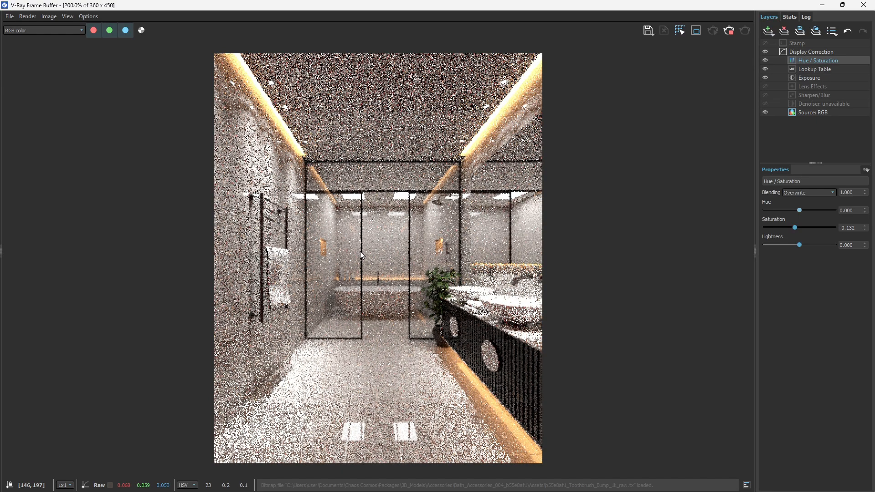
pyautogui.scroll(-1, 370, 241)
pyautogui.scroll(2, 376, 291)
pyautogui.scroll(-1, 383, 290)
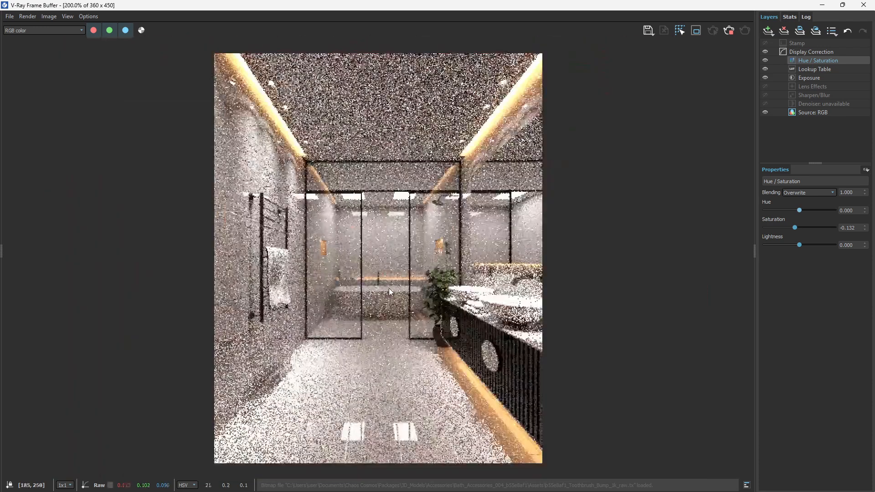
pyautogui.scroll(-2, 389, 291)
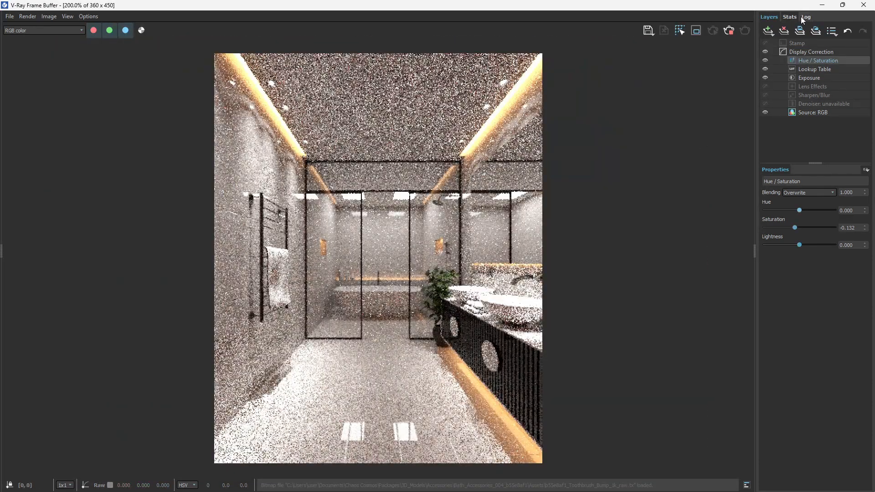
pyautogui.click(822, 5)
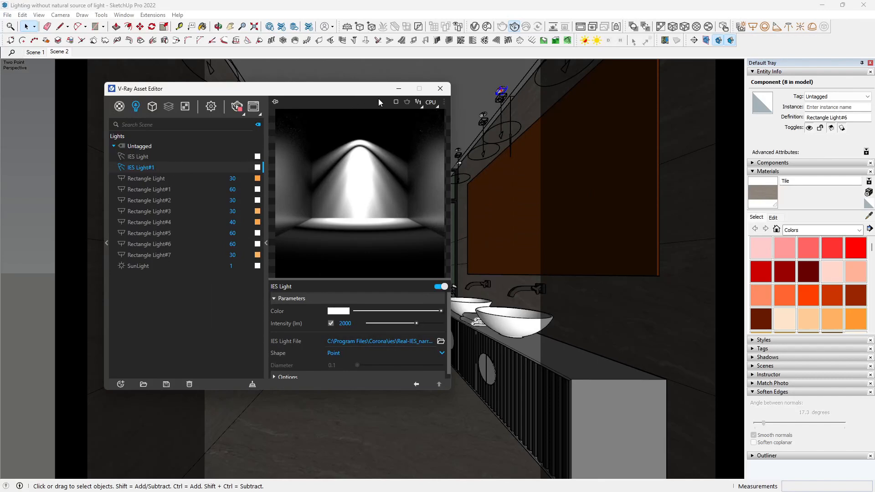
# - Reopen the frame buffer and lower the Exposure layer's exposure to 2.632
pyautogui.click(580, 26)
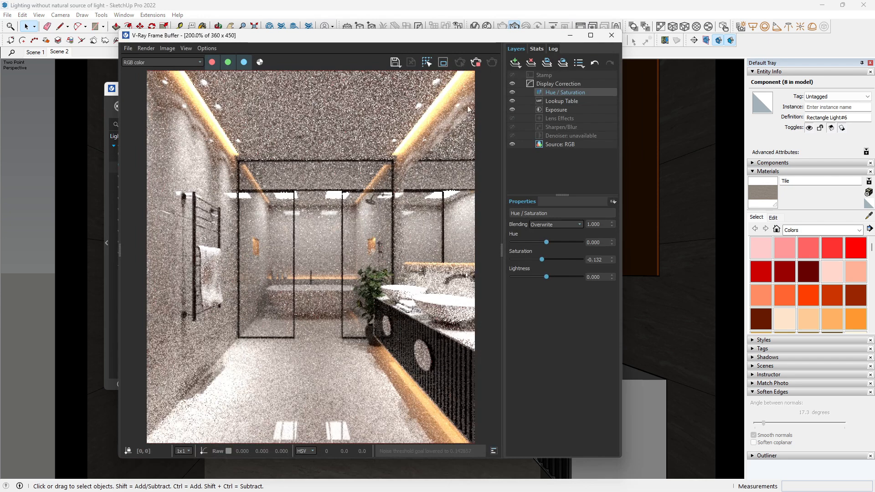
pyautogui.moveTo(459, 39); pyautogui.dragTo(433, 35)
pyautogui.doubleClick(316, 275)
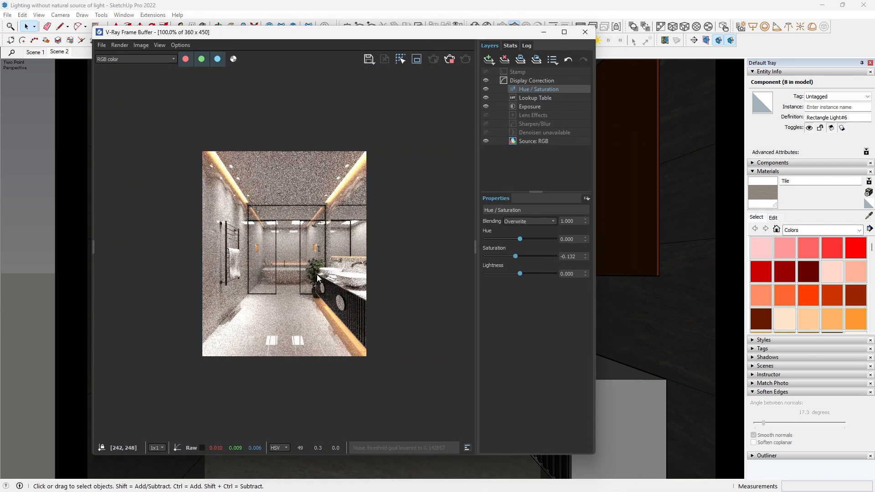
pyautogui.click(532, 106)
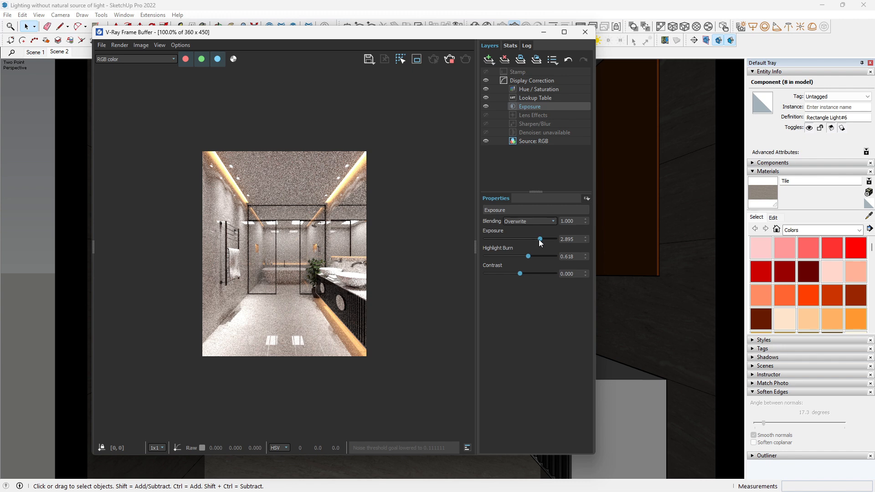
pyautogui.moveTo(539, 239); pyautogui.dragTo(538, 239)
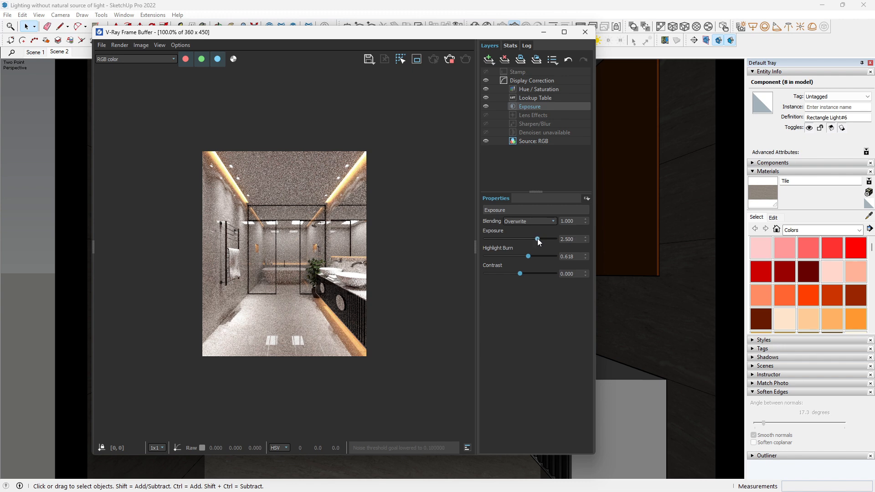
pyautogui.scroll(1, 278, 232)
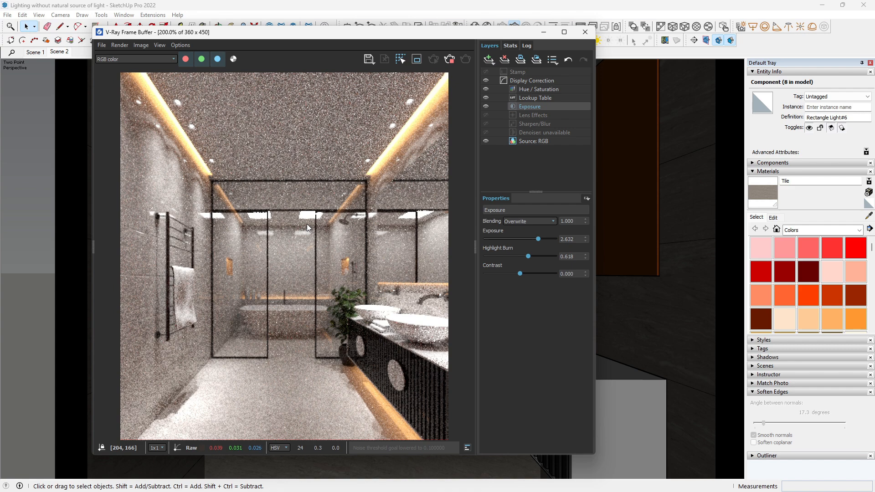
pyautogui.moveTo(294, 375); pyautogui.dragTo(294, 314, button='middle')
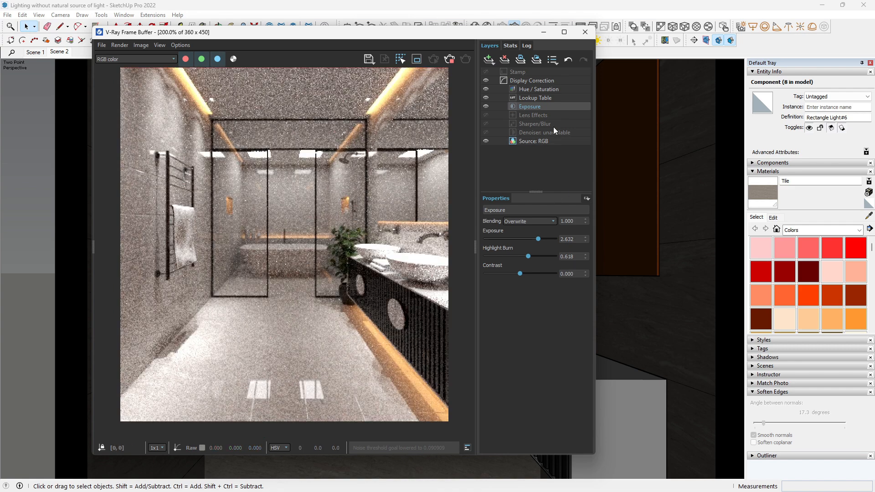
# - Compare the image with and without the Lookup Table layer and set its blending amount to 0.233
pyautogui.click(485, 98)
pyautogui.click(485, 97)
pyautogui.click(529, 99)
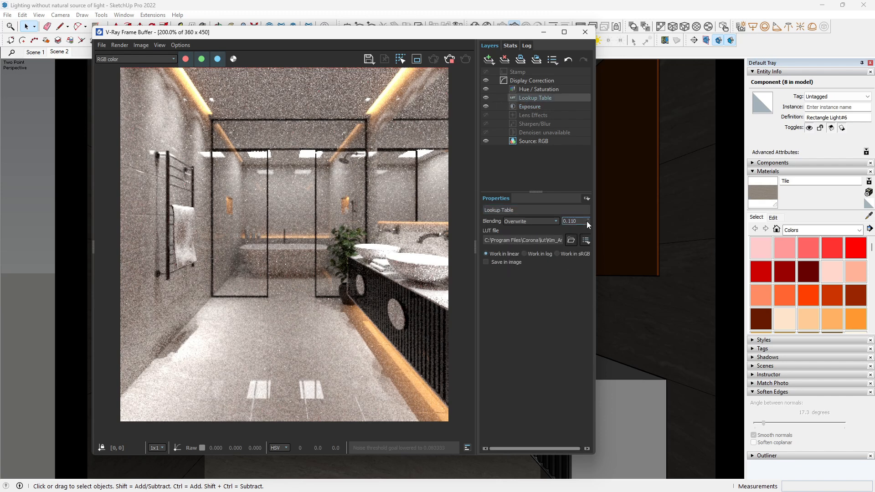
pyautogui.moveTo(587, 221); pyautogui.dragTo(582, 79)
pyautogui.scroll(-1, 292, 309)
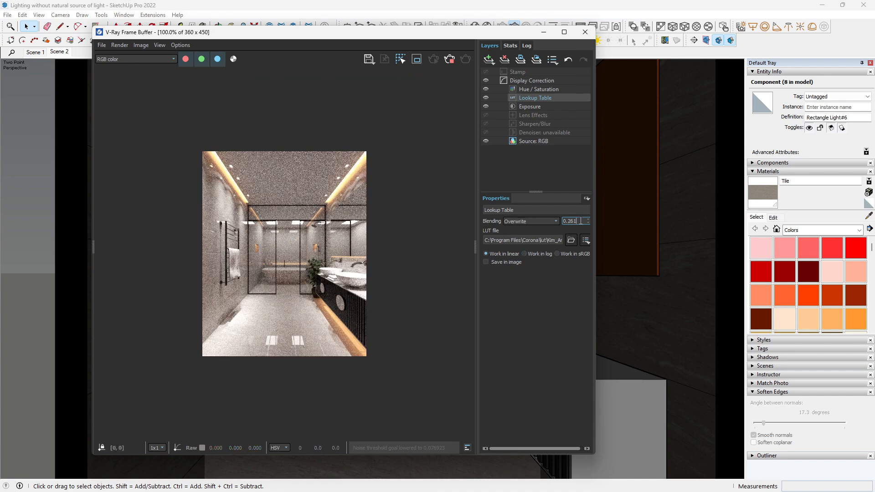
pyautogui.moveTo(590, 222); pyautogui.dragTo(585, 142)
pyautogui.moveTo(589, 219)
pyautogui.mouseDown()
pyautogui.moveTo(584, 168)
pyautogui.moveTo(591, 231)
pyautogui.mouseUp()
# - Examine the regraded bathroom render at several magnifications, then stop it and close the frame buffer
pyautogui.scroll(5, 243, 302)
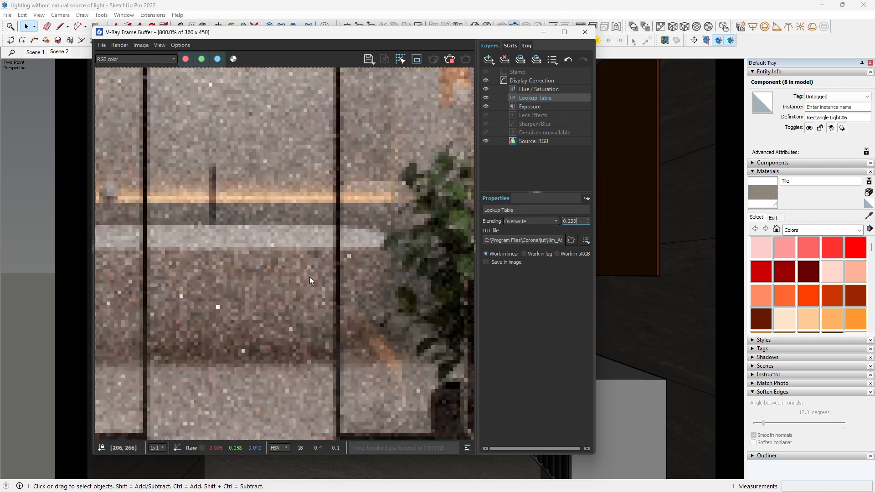
pyautogui.scroll(-5, 310, 277)
pyautogui.scroll(2, 280, 183)
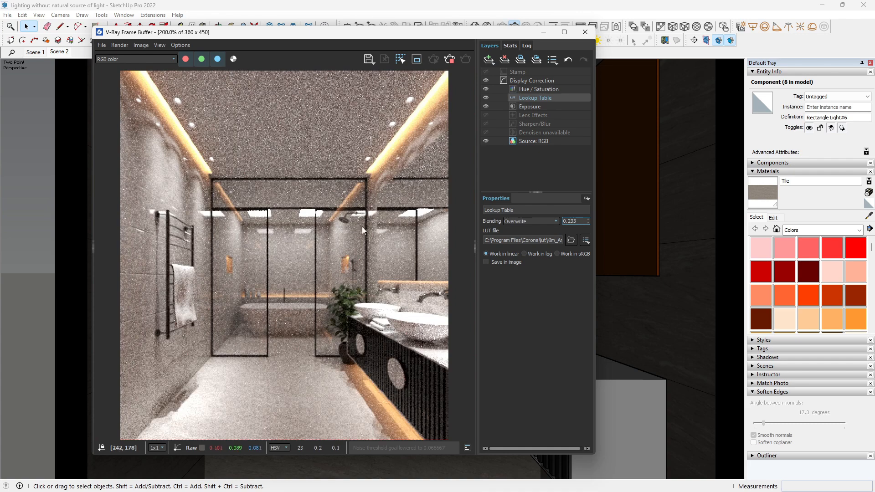
pyautogui.click(456, 59)
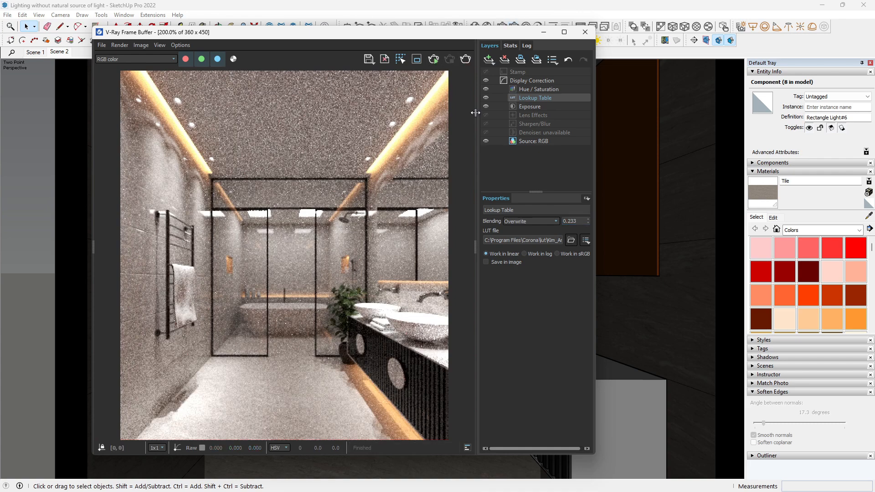
pyautogui.click(585, 32)
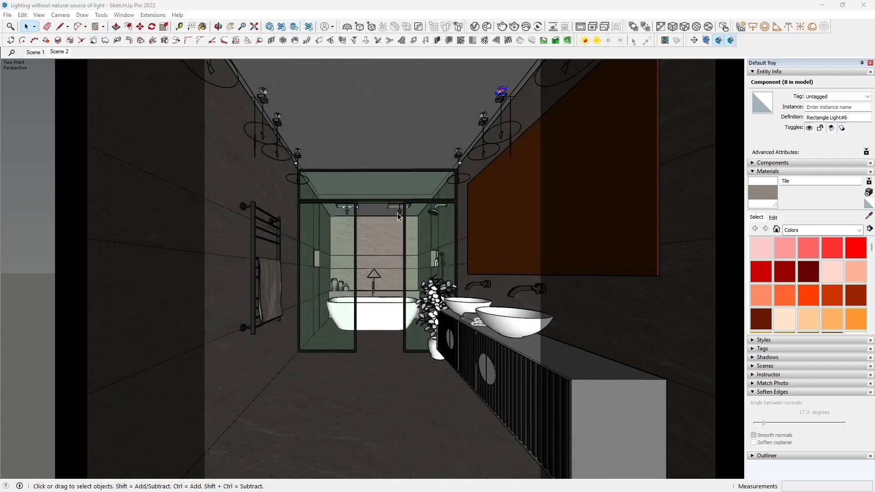
# - Select the rectangular ceiling light over the bathtub area, set its intensity to 80 and review its remaining parameters
pyautogui.click(401, 210)
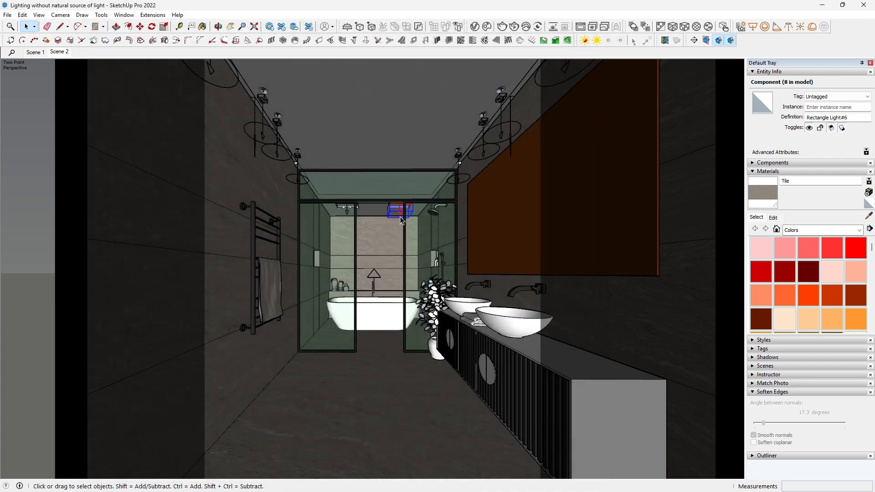
pyautogui.click(473, 28)
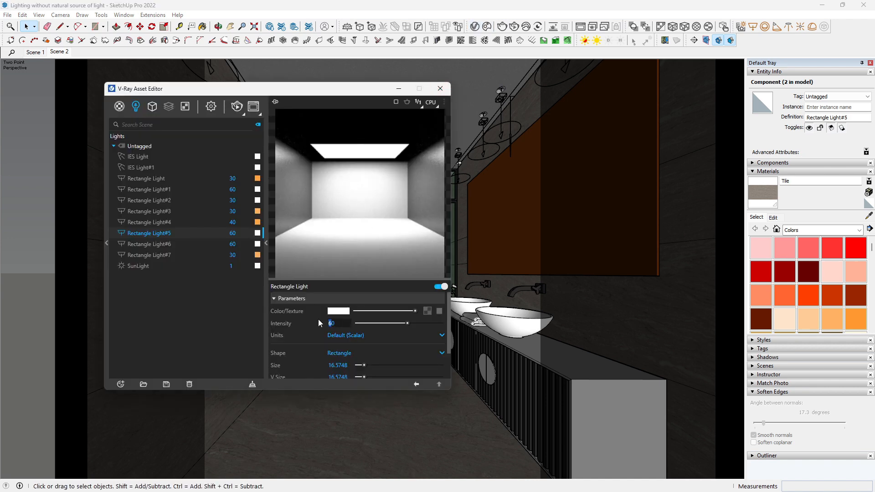
pyautogui.write('80')
pyautogui.press('Return')
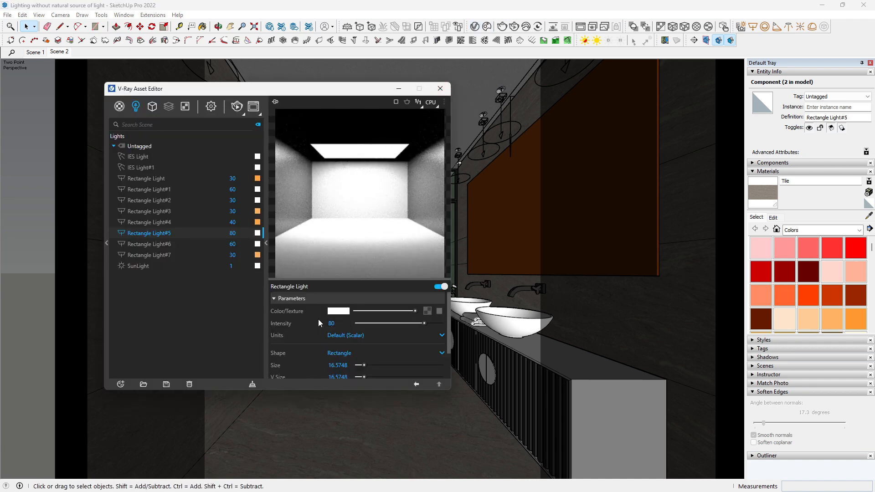
pyautogui.scroll(-2, 375, 361)
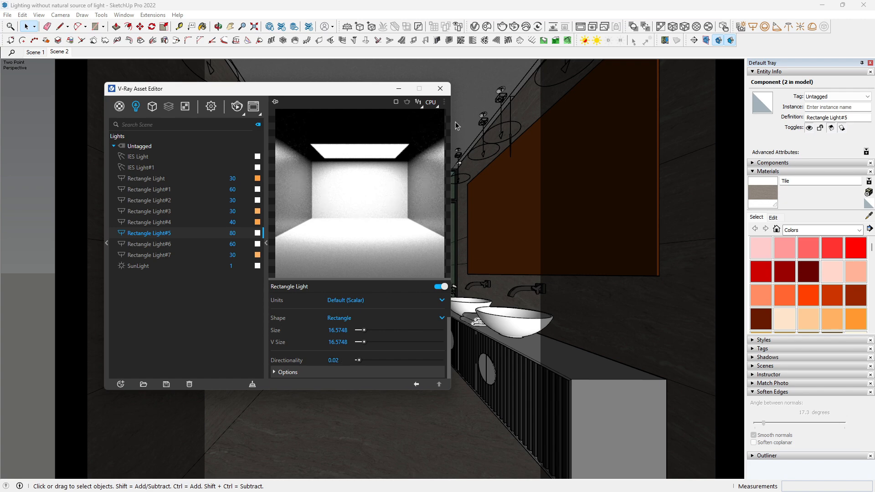
# - Start an interactive render and inspect the brighter bathtub area at different magnifications
pyautogui.click(513, 27)
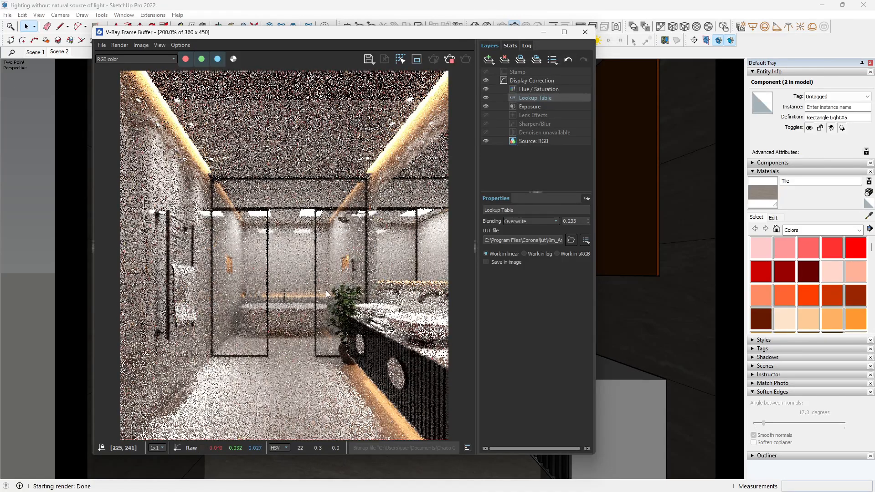
pyautogui.scroll(-1, 318, 238)
pyautogui.scroll(1, 294, 251)
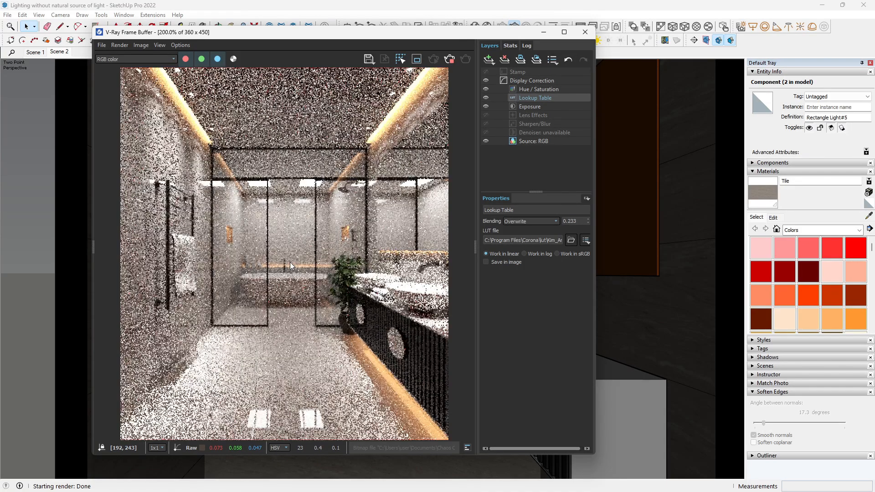
pyautogui.scroll(-1, 313, 173)
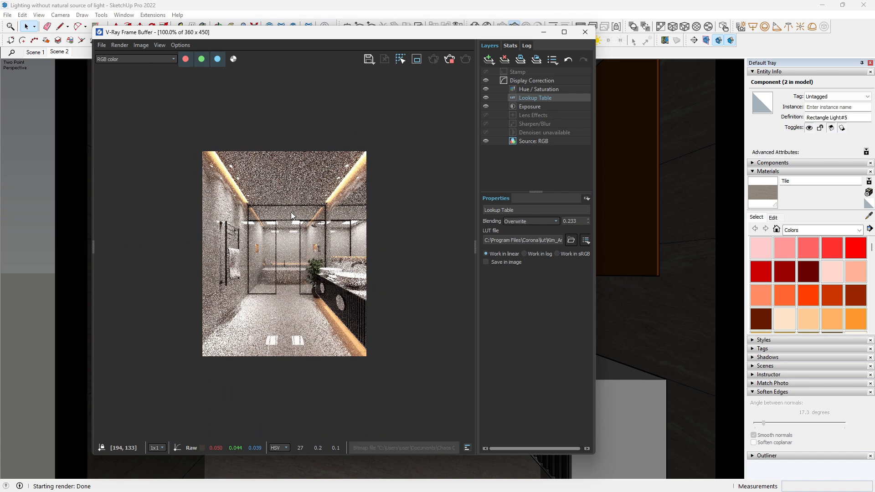
pyautogui.scroll(1, 335, 279)
pyautogui.scroll(-1, 335, 279)
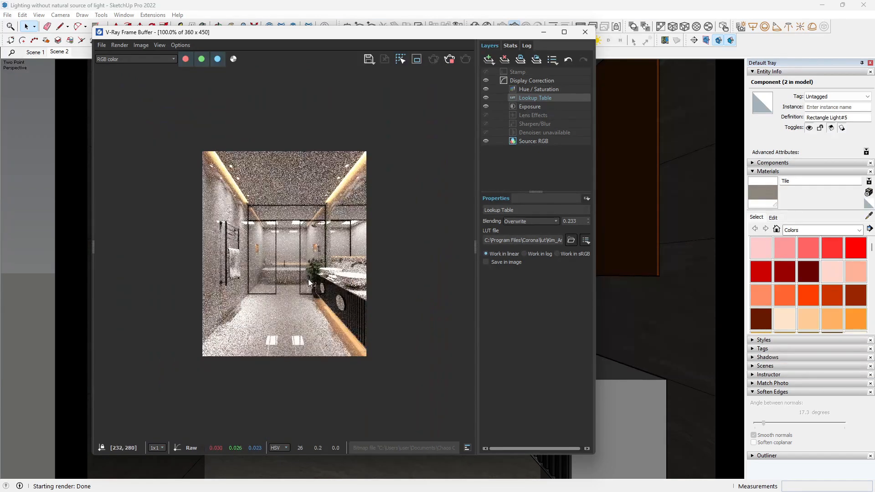
# - Enlarge the frame buffer to full screen and raise the Exposure layer's exposure to 2.763
pyautogui.click(530, 106)
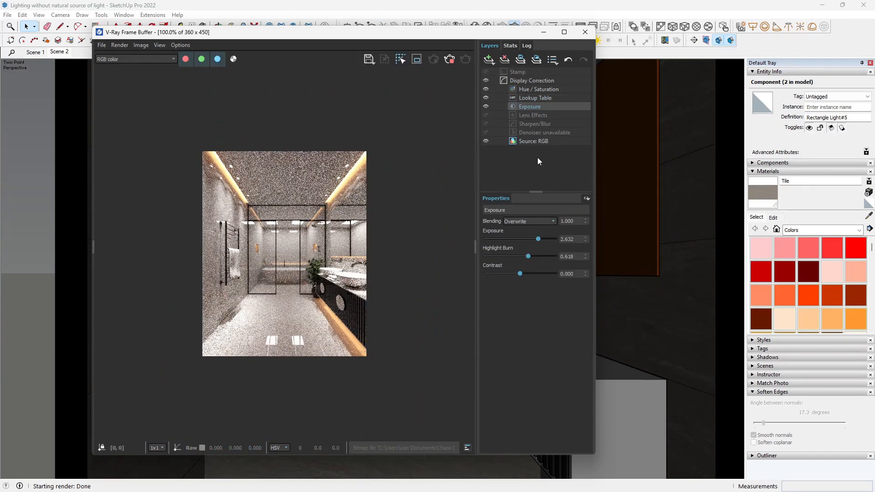
pyautogui.click(564, 32)
pyautogui.scroll(1, 430, 322)
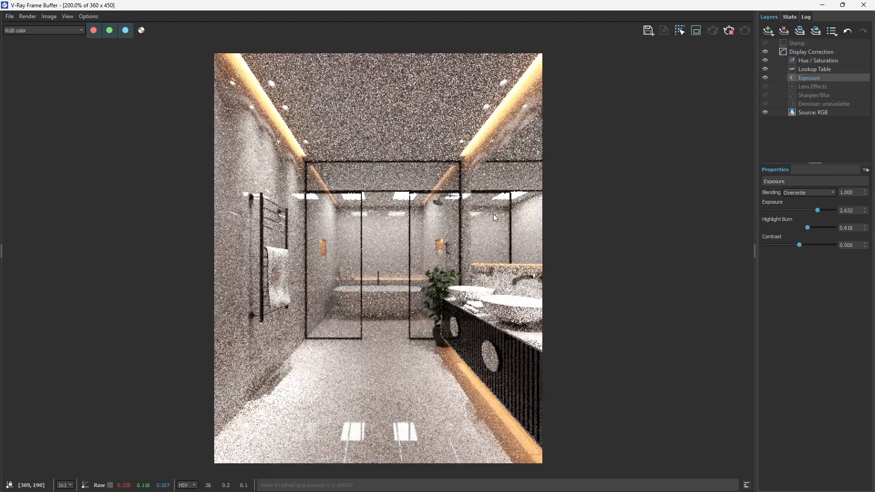
pyautogui.click(820, 210)
pyautogui.moveTo(819, 210); pyautogui.dragTo(819, 209)
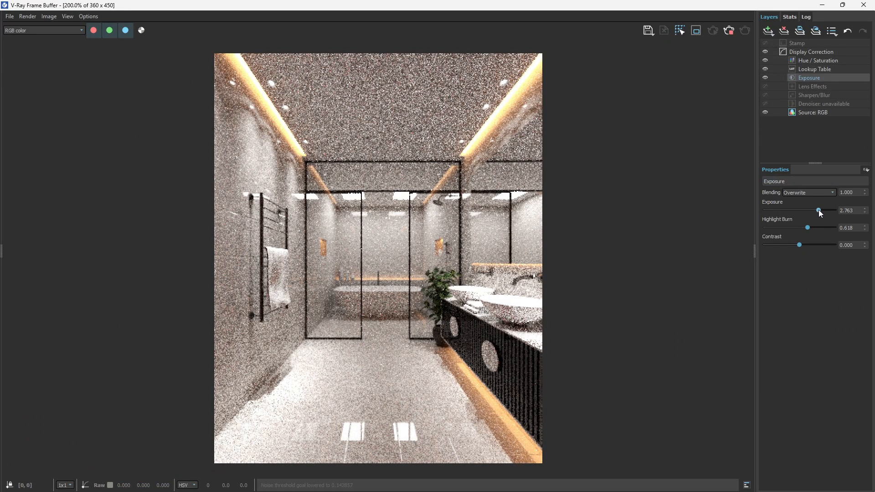
# - Inspect the brightened bathroom render at different magnifications, then stop the interactive render and close the frame buffer
pyautogui.scroll(3, 412, 272)
pyautogui.scroll(-2, 396, 279)
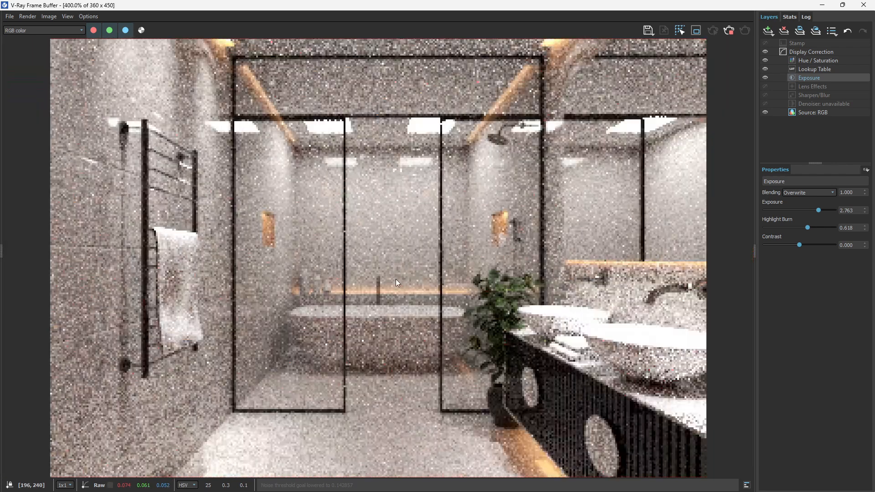
pyautogui.scroll(-2, 410, 285)
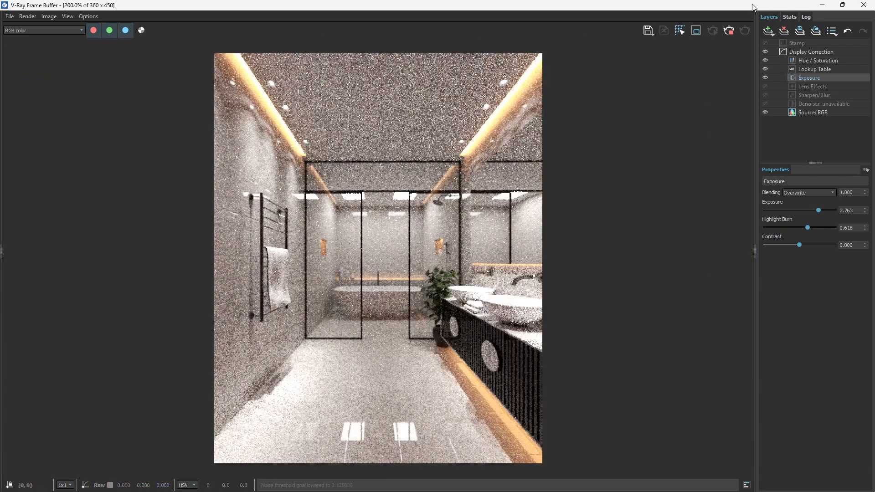
pyautogui.click(730, 31)
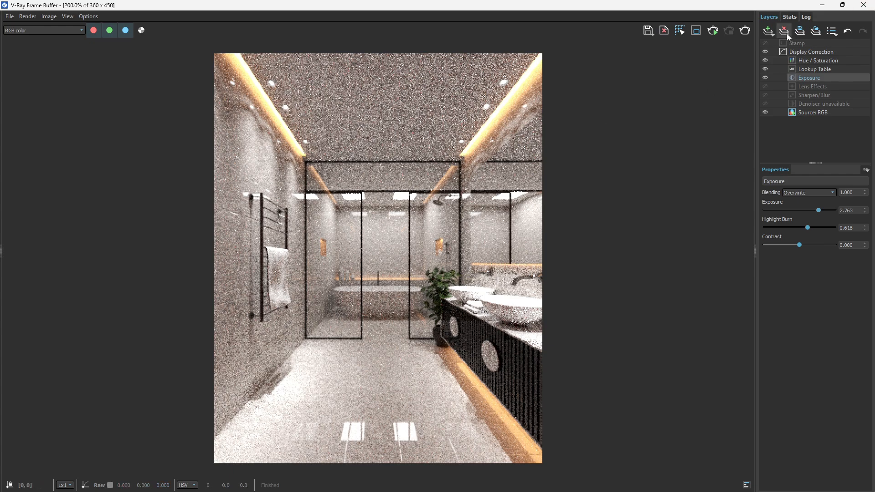
pyautogui.click(857, 4)
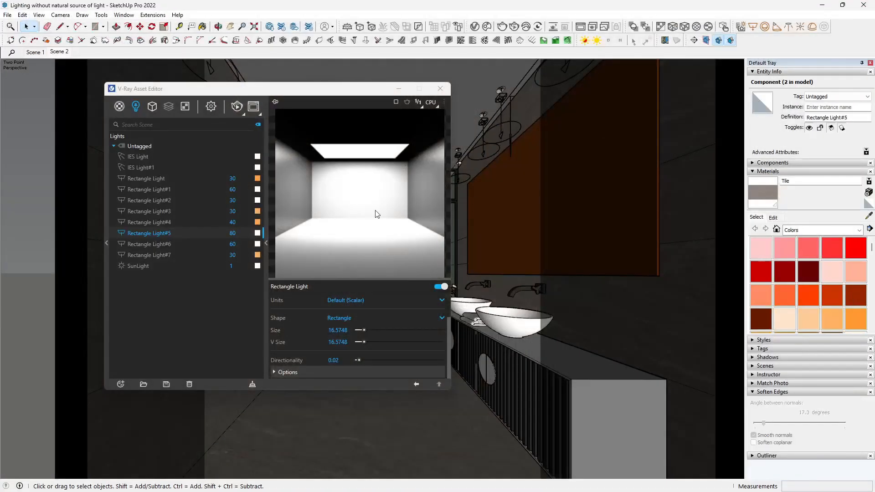
# - Add a Light Mix render element grouped by Group Instances and close the asset editor
pyautogui.click(210, 106)
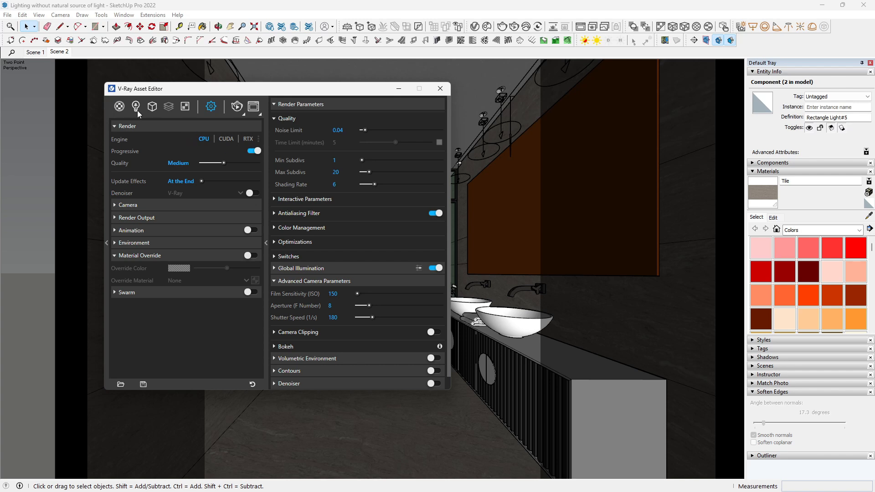
pyautogui.moveTo(170, 109)
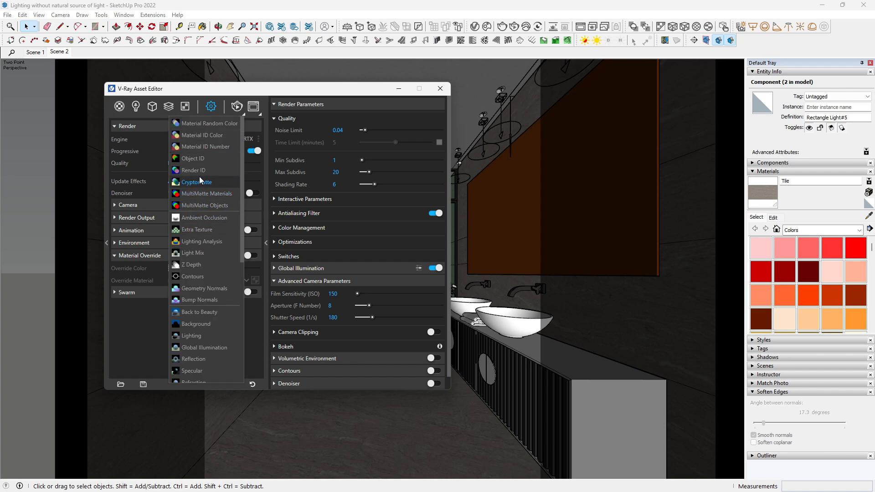
pyautogui.click(199, 254)
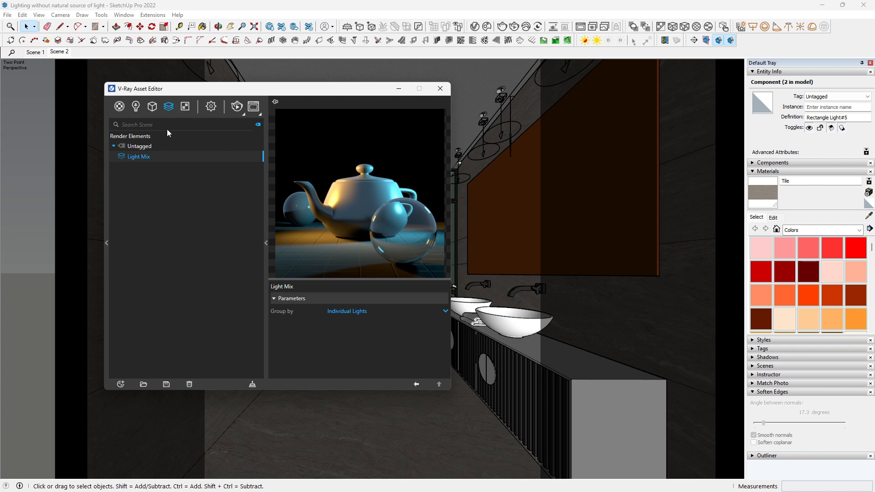
pyautogui.click(349, 313)
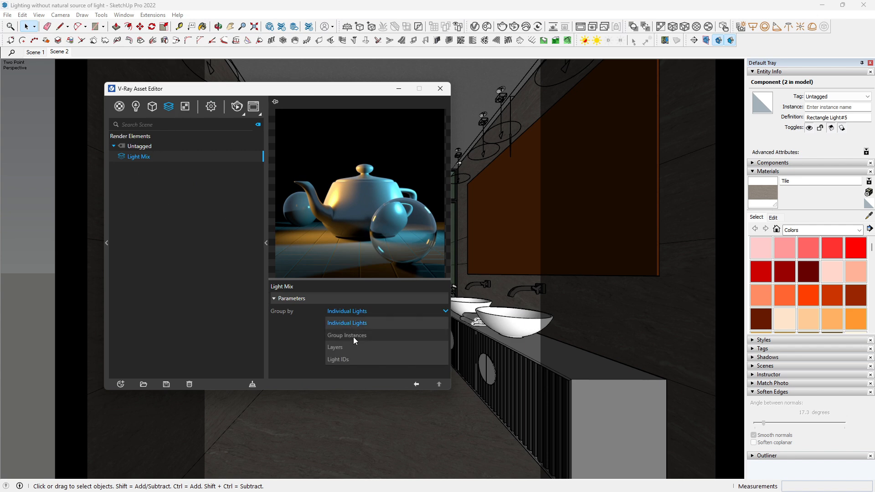
pyautogui.click(354, 337)
pyautogui.click(440, 88)
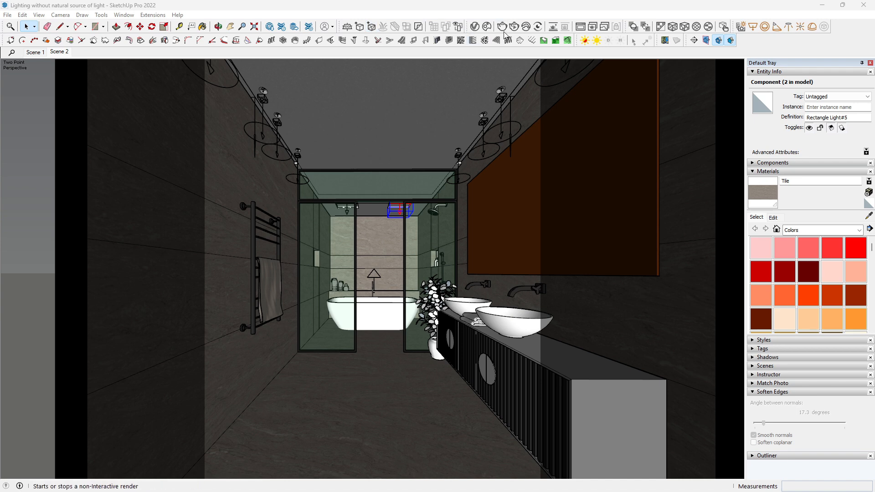
# - Reopen the asset editor's render settings and switch the render engine to CUDA
pyautogui.click(475, 27)
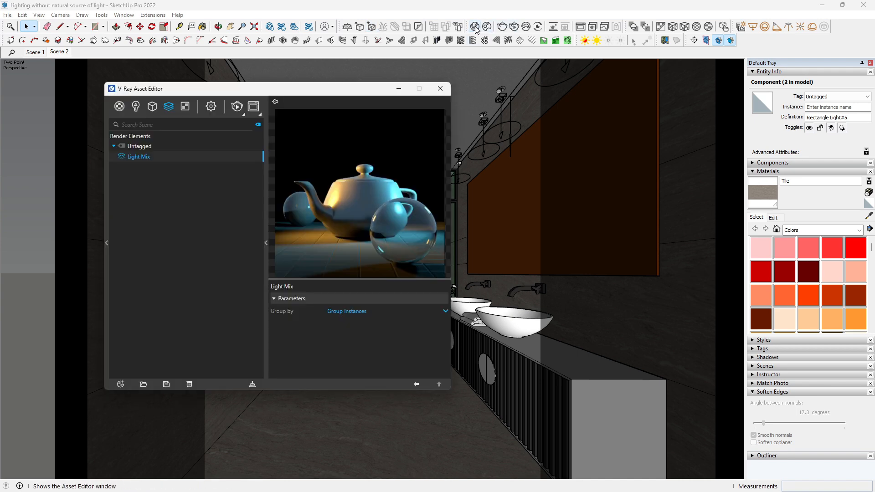
pyautogui.click(210, 107)
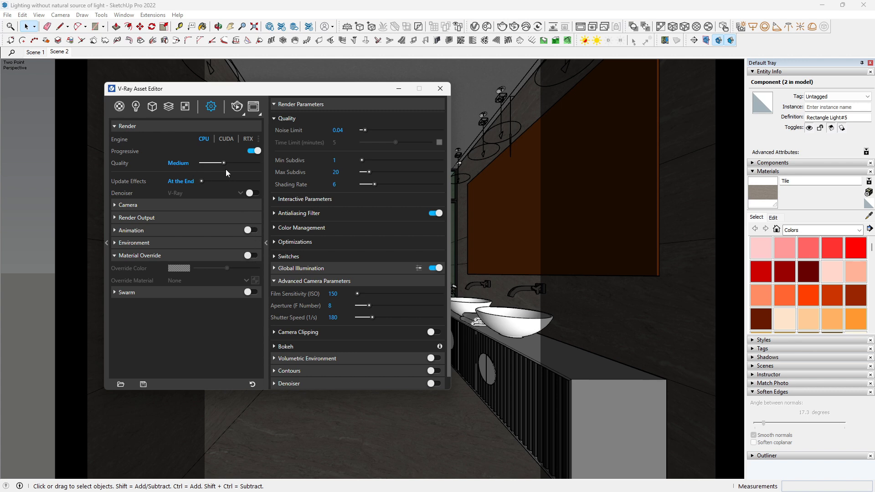
pyautogui.click(227, 139)
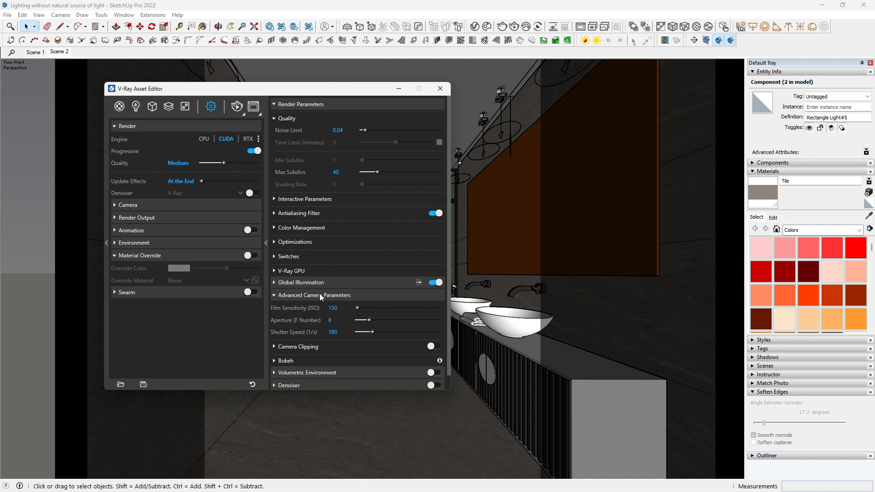
# - Start a test render with the Light Mix source, stop it after the first noisy pass and close the frame buffer
pyautogui.click(514, 27)
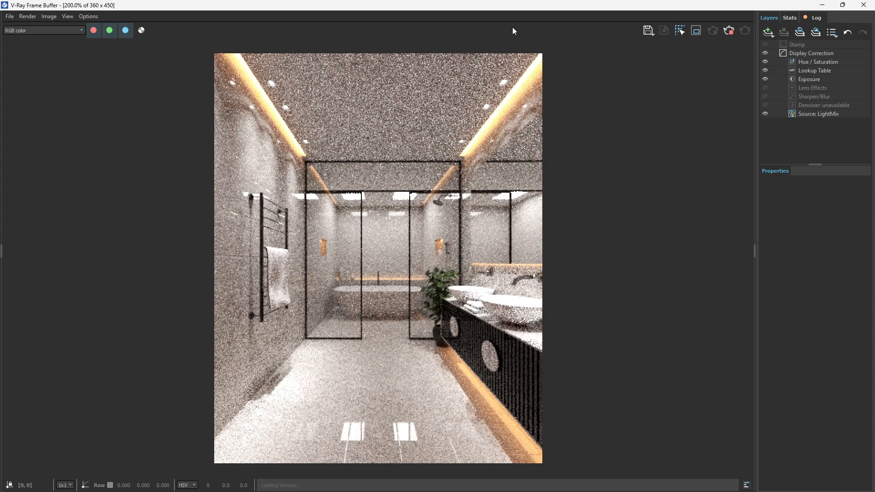
pyautogui.click(729, 30)
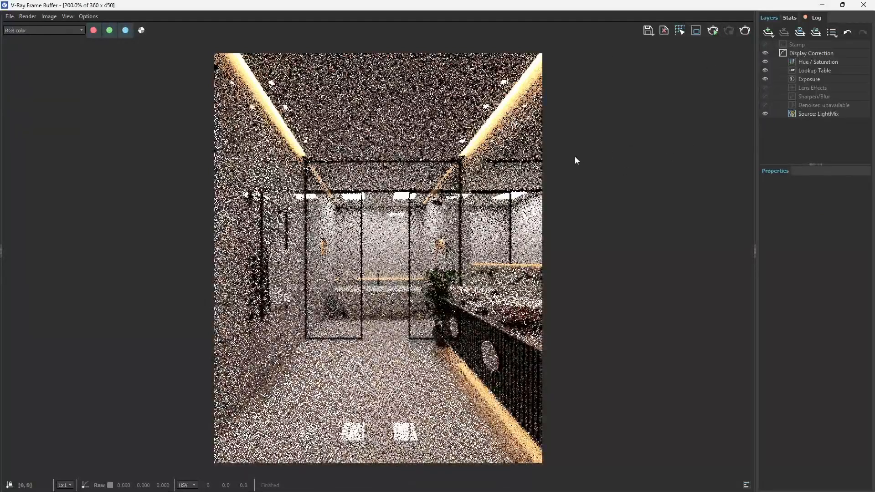
pyautogui.click(863, 5)
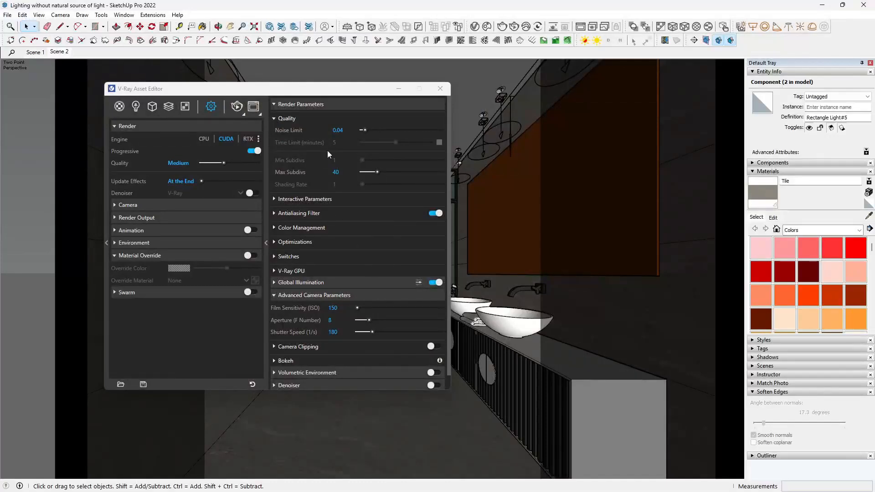
# - Raise the render quality to Medium+ and set the output image to 800 × 1000 pixels
pyautogui.moveTo(228, 165); pyautogui.dragTo(230, 165)
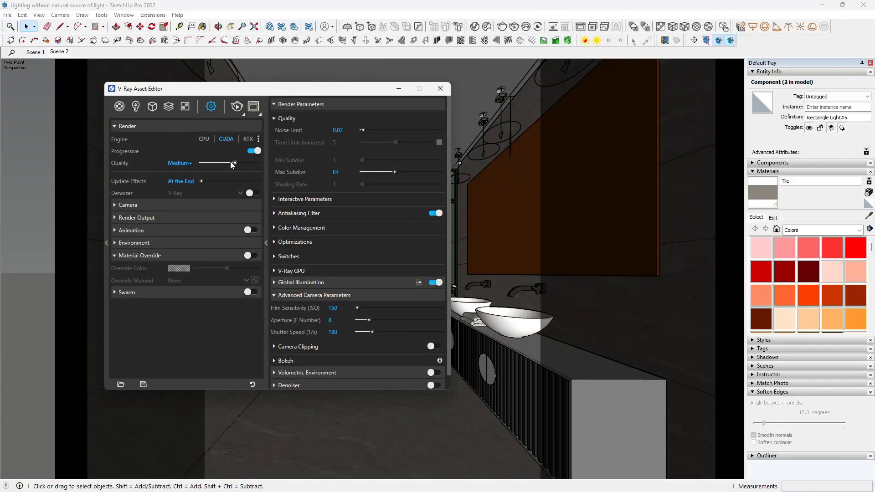
pyautogui.click(189, 222)
pyautogui.moveTo(182, 242); pyautogui.dragTo(165, 244)
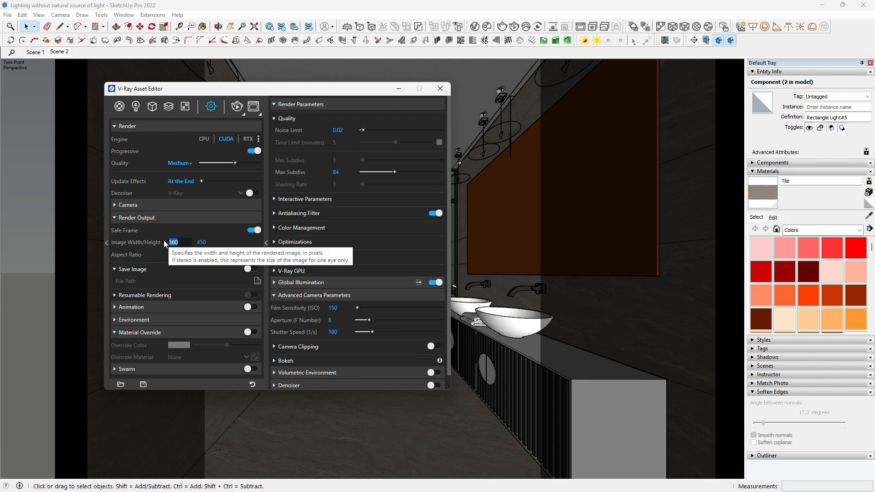
pyautogui.write('800')
pyautogui.press('Return')
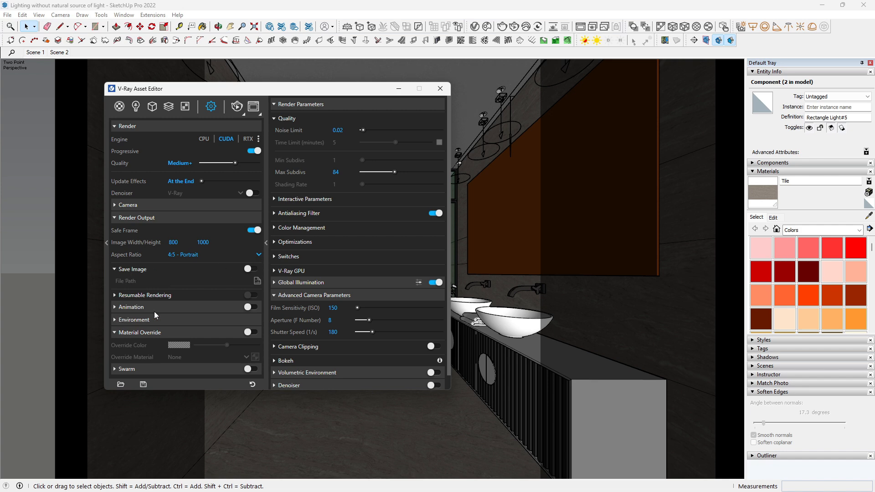
pyautogui.click(185, 321)
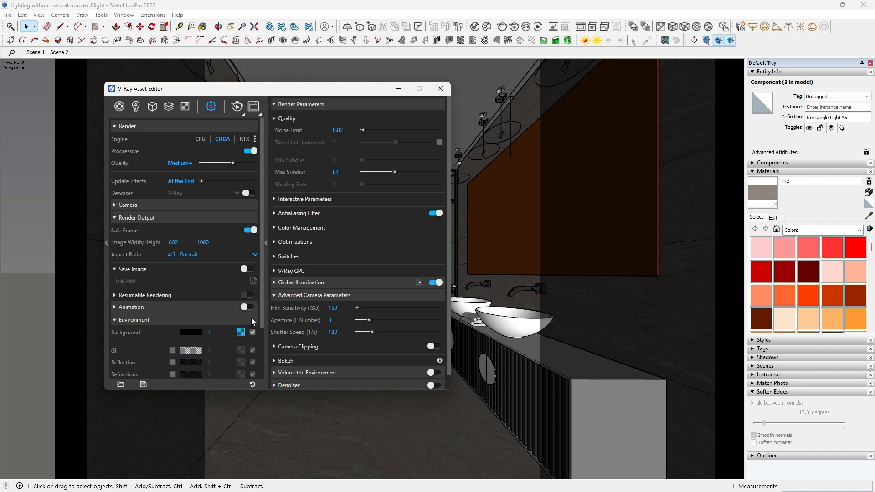
pyautogui.moveTo(260, 313); pyautogui.dragTo(264, 330)
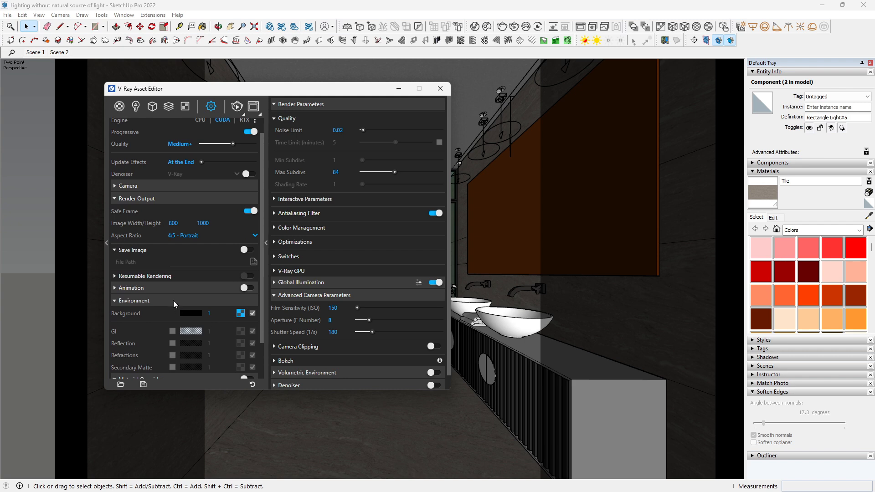
pyautogui.click(136, 106)
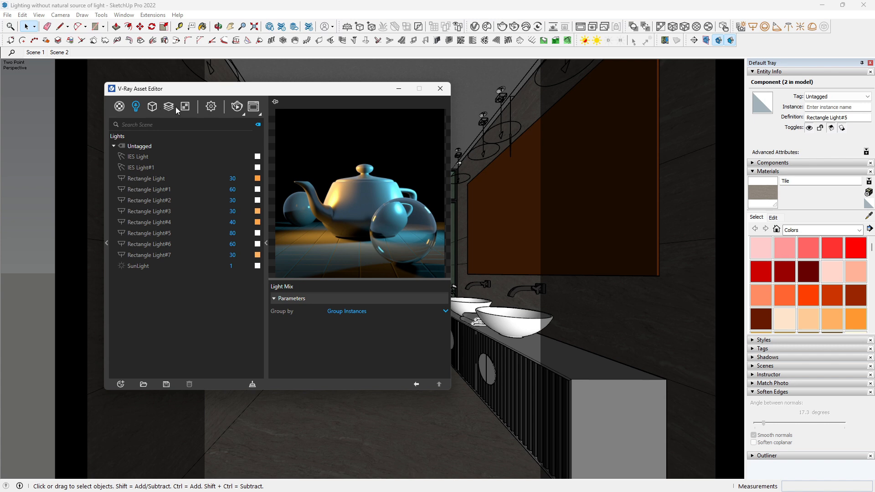
# - Enable the V-Ray Denoiser in the render settings with the Mild preset
pyautogui.click(211, 106)
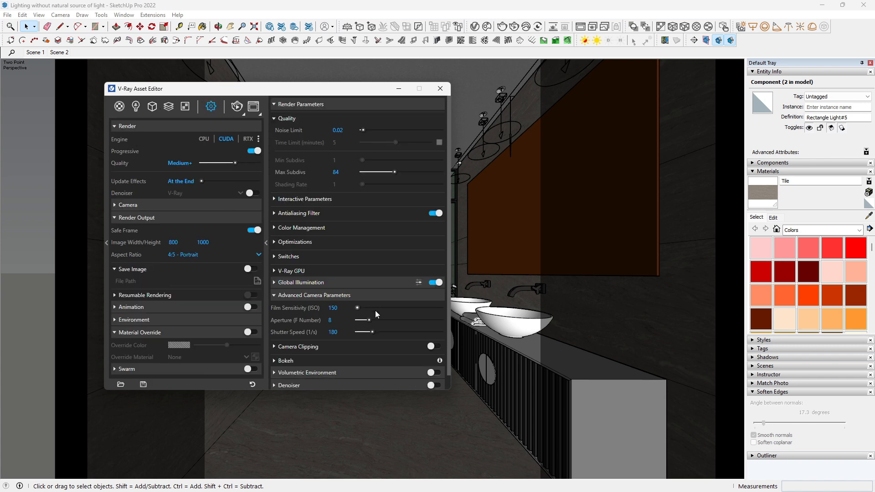
pyautogui.click(346, 296)
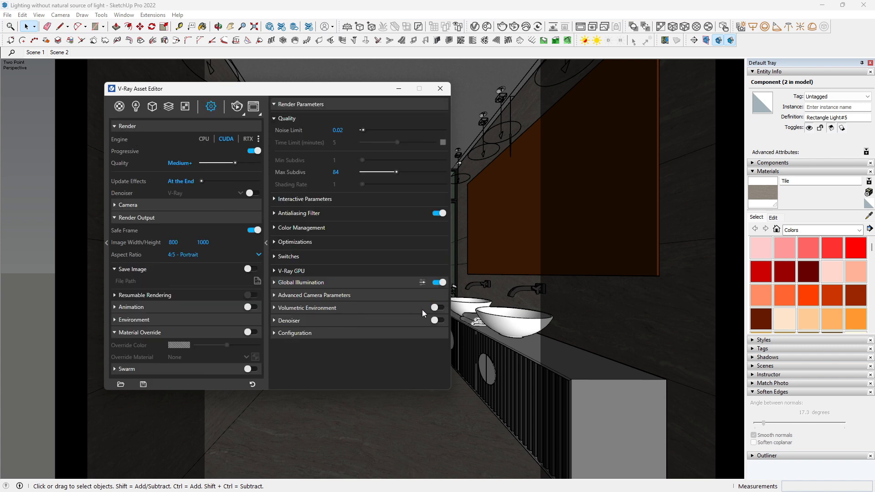
pyautogui.click(436, 320)
pyautogui.click(412, 320)
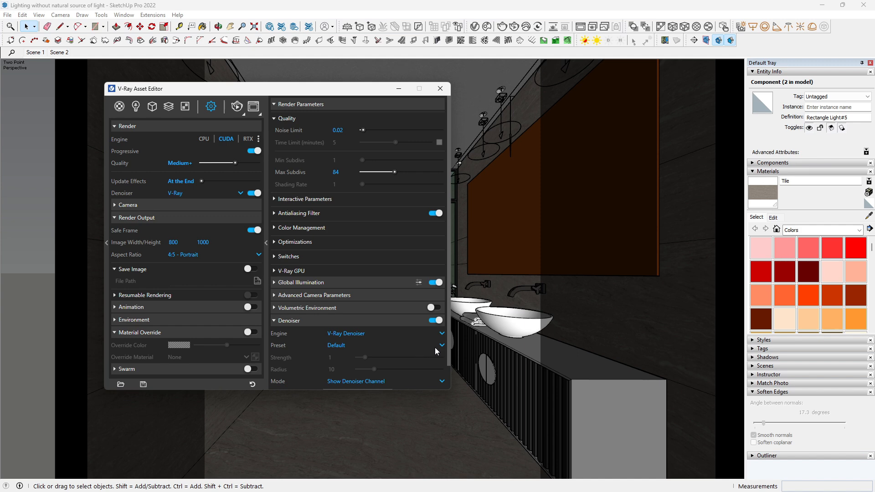
pyautogui.click(441, 346)
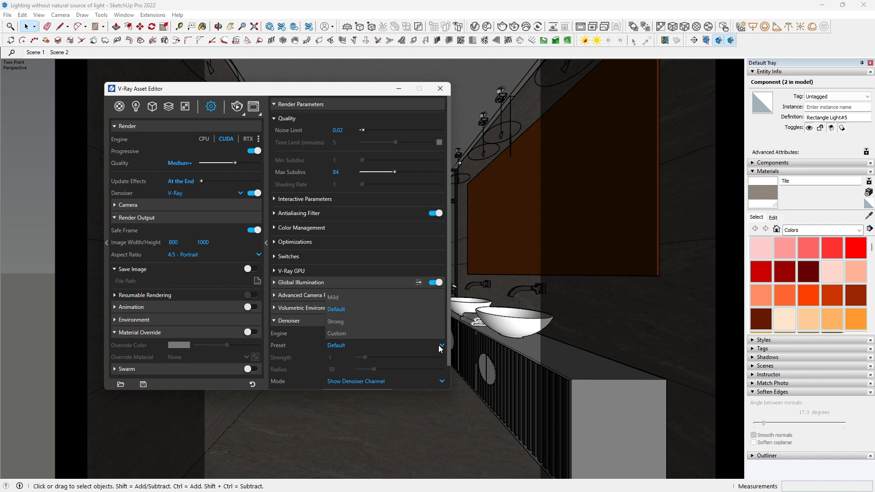
pyautogui.click(350, 299)
pyautogui.click(402, 322)
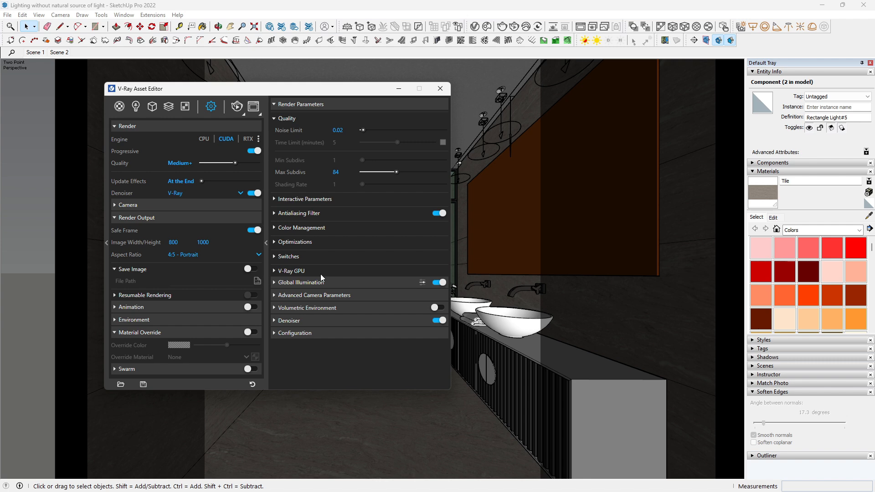
# - Set the light cache subdivisions to 1200 under Global Illumination and close the asset editor
pyautogui.click(381, 280)
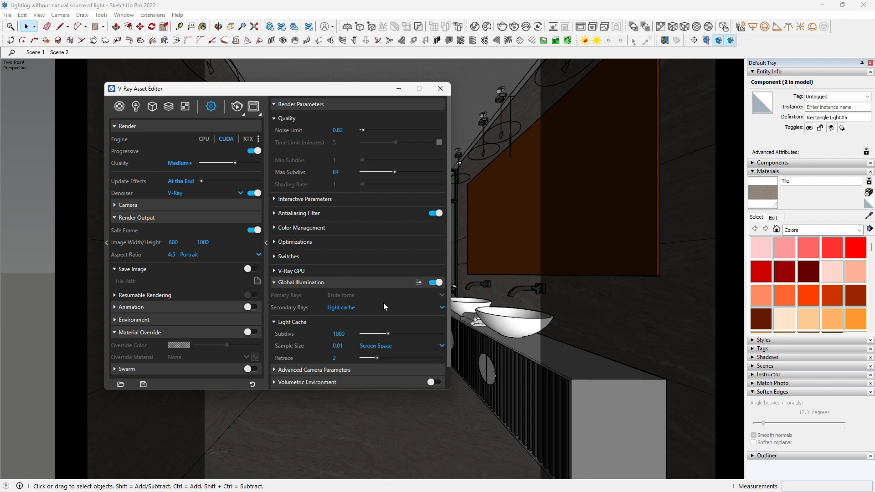
pyautogui.doubleClick(337, 334)
pyautogui.write('1200')
pyautogui.press('Return')
pyautogui.click(366, 284)
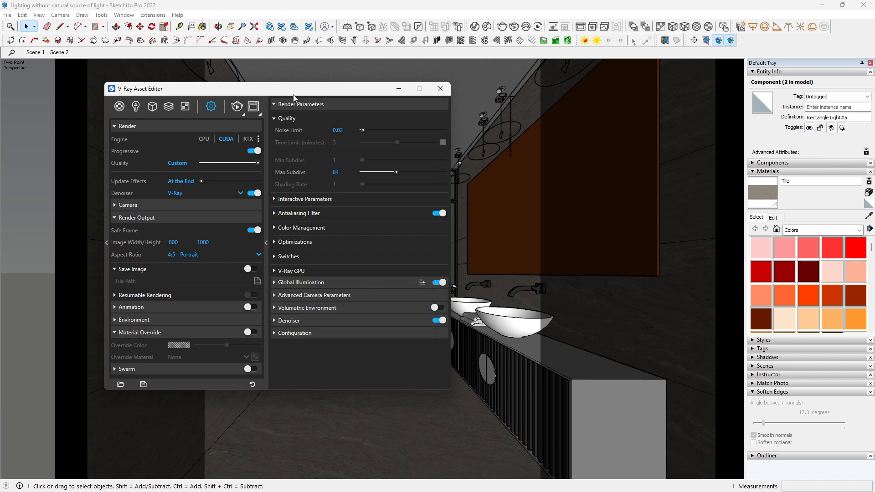
pyautogui.click(440, 88)
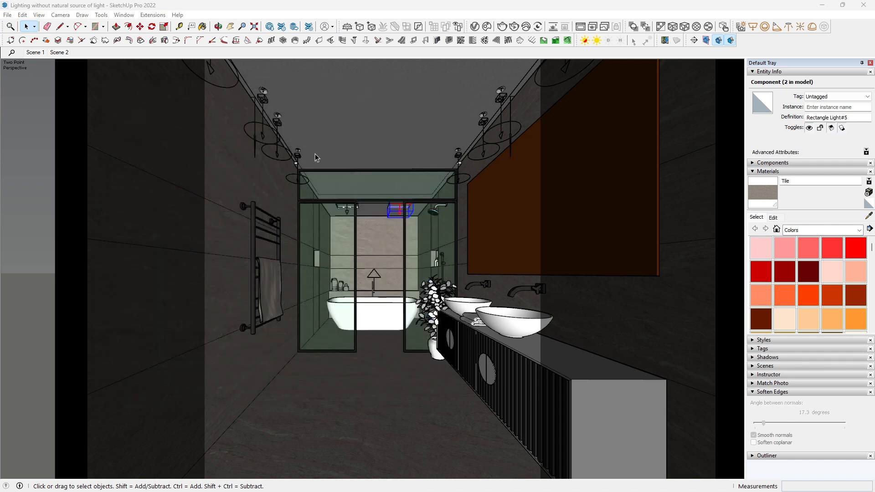
# - Start the production render and collapse the render history to give the image more room
pyautogui.click(505, 28)
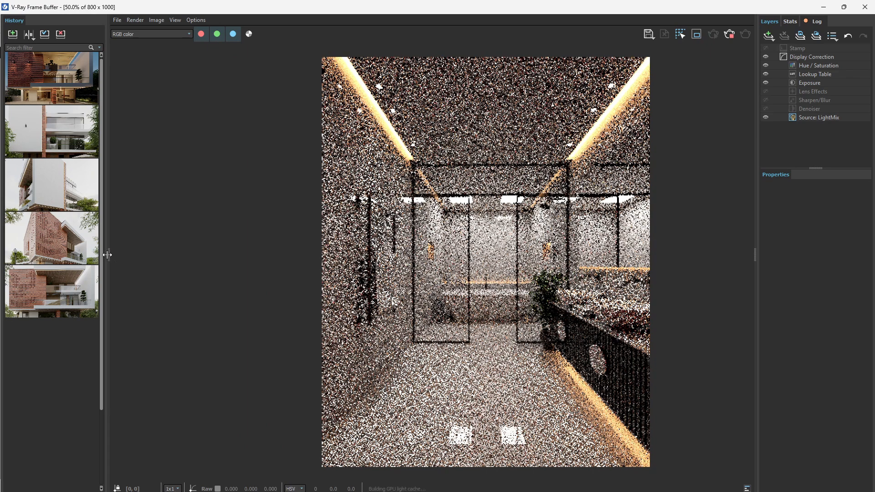
pyautogui.moveTo(109, 254); pyautogui.dragTo(14, 242)
pyautogui.scroll(2, 365, 249)
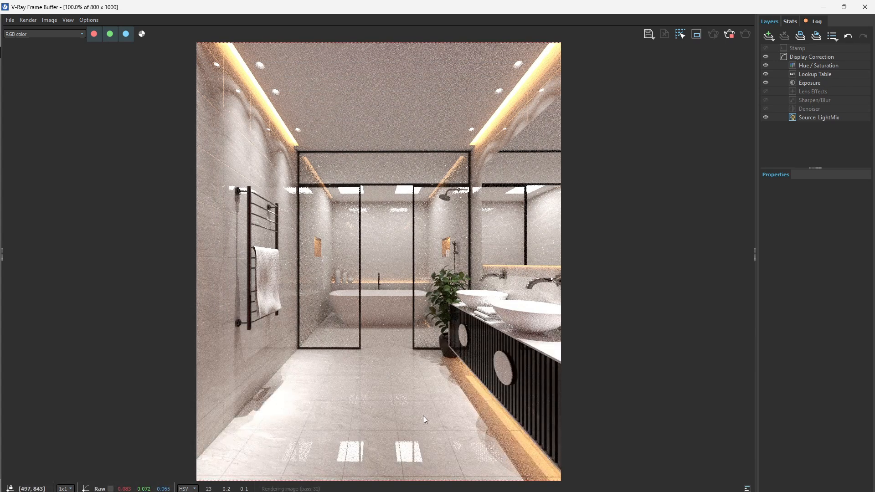
# - Examine the floor, bathtub and shower areas of the 800 × 1000 render at different magnifications until it finishes and is denoised
pyautogui.scroll(1, 417, 430)
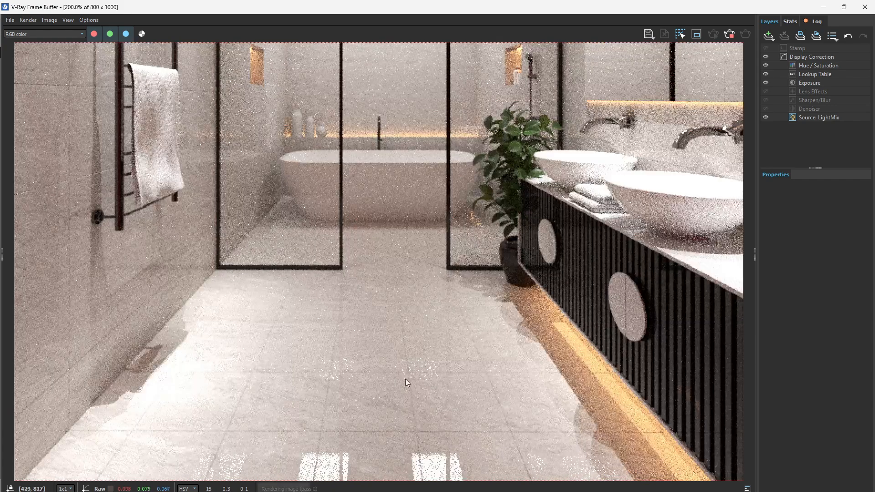
pyautogui.scroll(-1, 405, 379)
pyautogui.scroll(1, 402, 223)
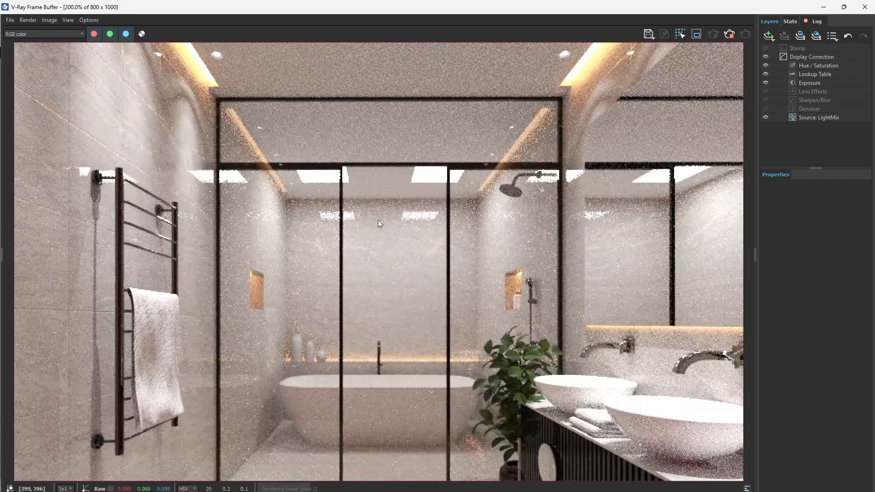
pyautogui.scroll(-1, 404, 193)
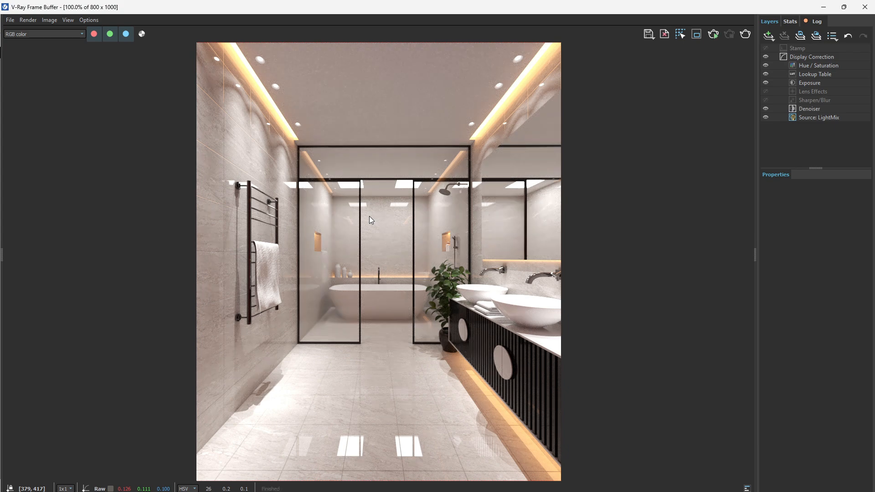
pyautogui.scroll(-2, 374, 290)
pyautogui.scroll(2, 382, 294)
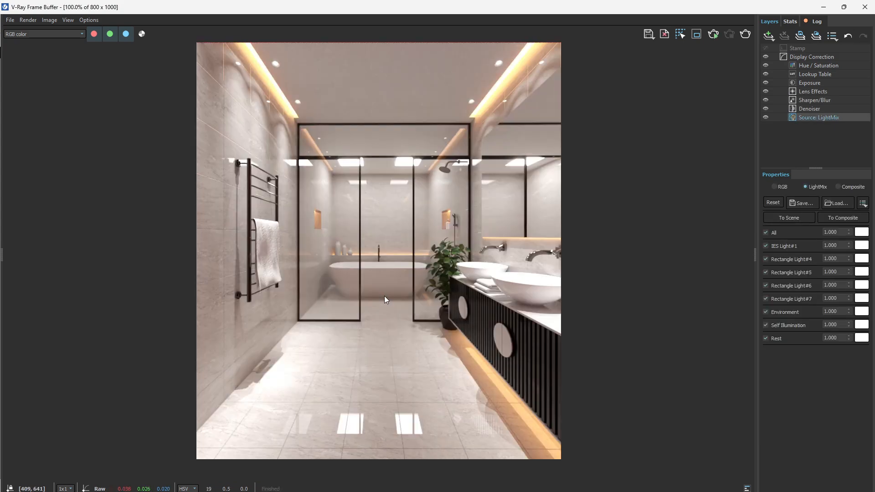
# - Toggle Rectangle Light#4 off and back on to check its contribution, and set its Light Mix intensity to 0.535
pyautogui.scroll(-1, 400, 246)
pyautogui.scroll(1, 400, 231)
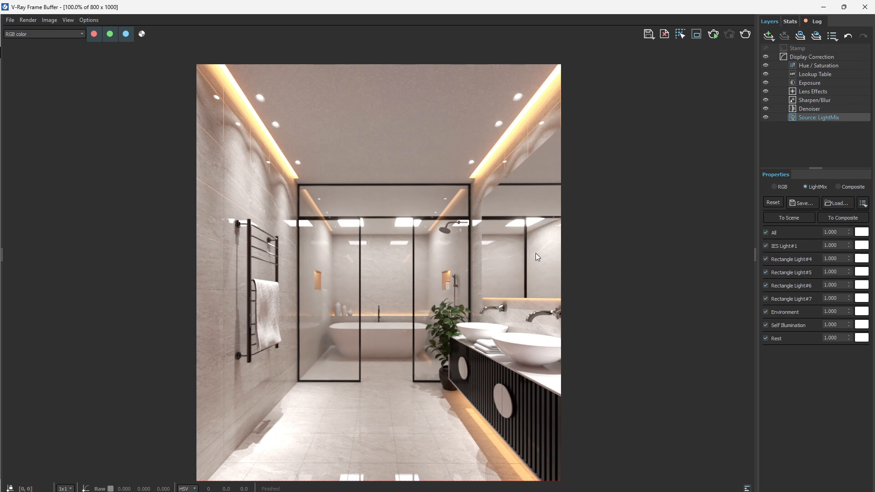
pyautogui.click(766, 259)
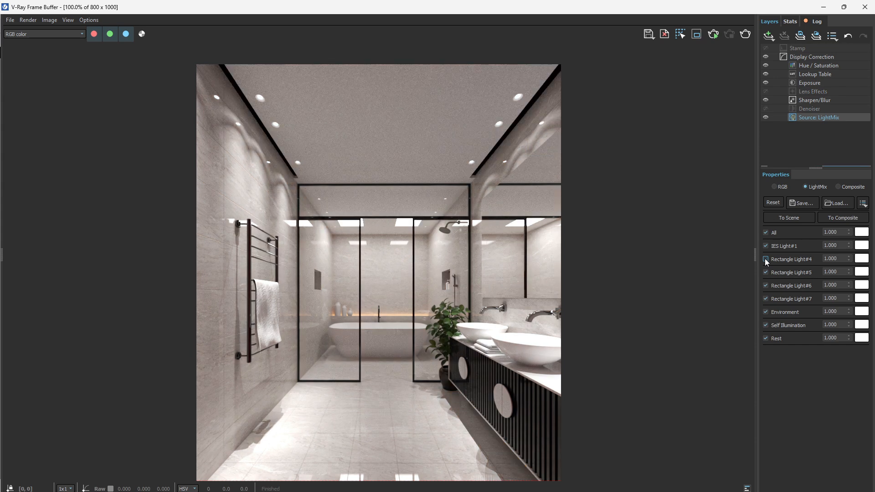
pyautogui.click(766, 259)
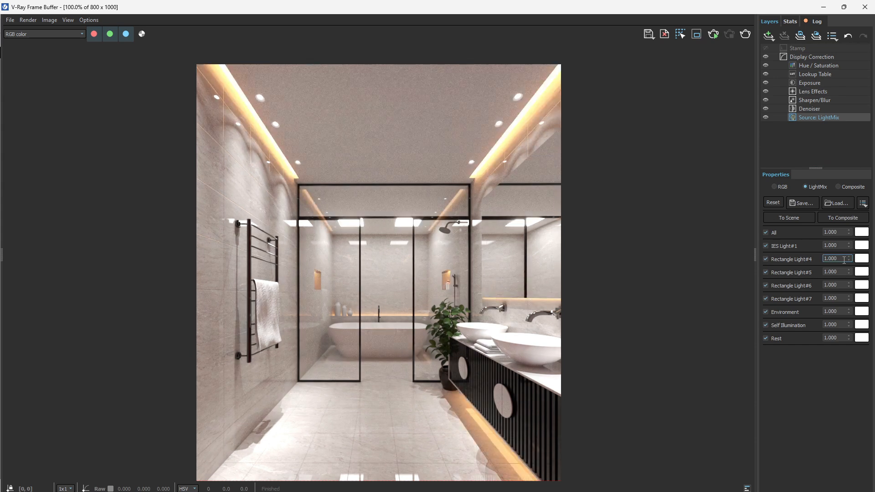
pyautogui.moveTo(850, 264); pyautogui.dragTo(850, 308)
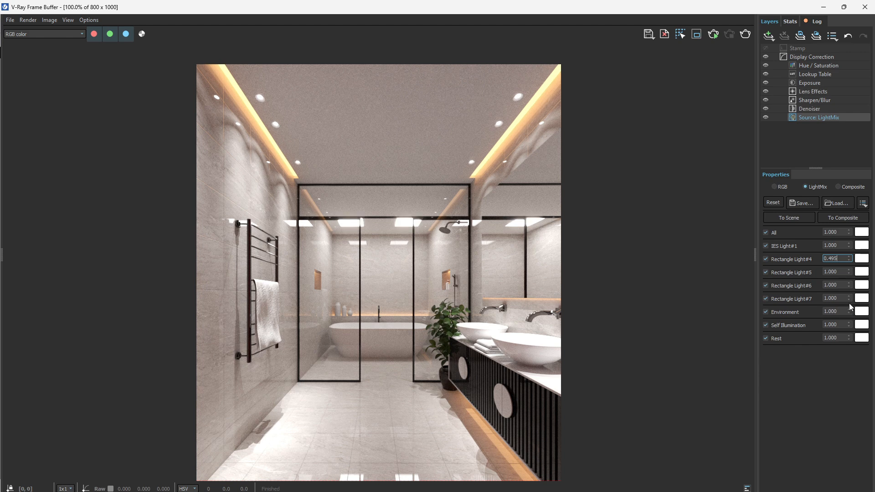
pyautogui.click(850, 255)
pyautogui.click(850, 256)
pyautogui.click(850, 256)
pyautogui.click(849, 256)
# - Toggle Rectangle Light#5 and Rectangle Light#7 off and back on in turn to compare their contributions, and inspect the whole render
pyautogui.click(767, 272)
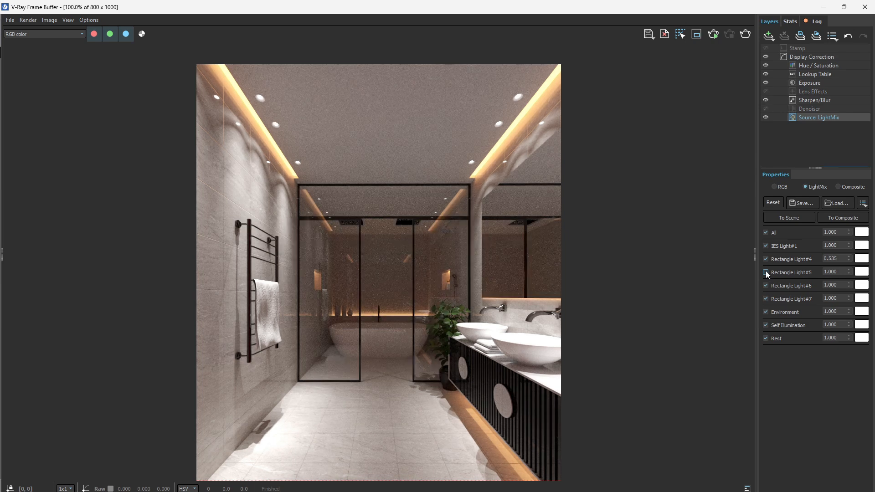
pyautogui.click(766, 272)
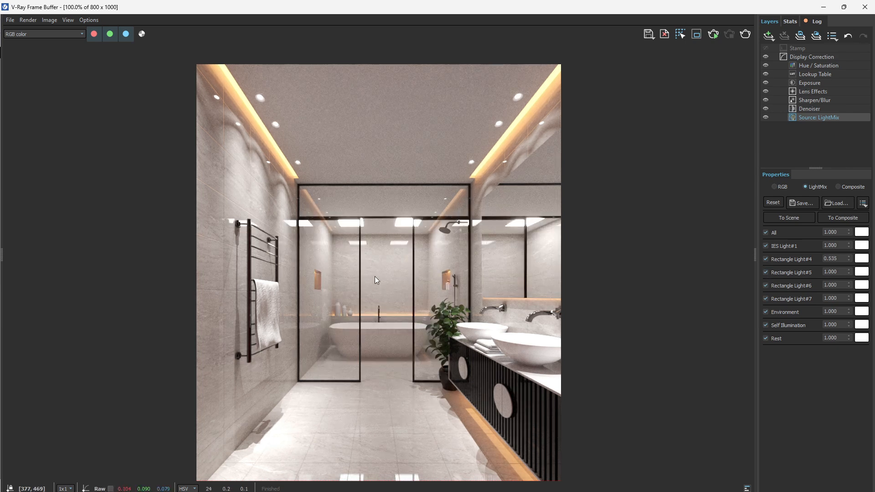
pyautogui.click(766, 299)
pyautogui.click(766, 299)
pyautogui.scroll(-2, 420, 330)
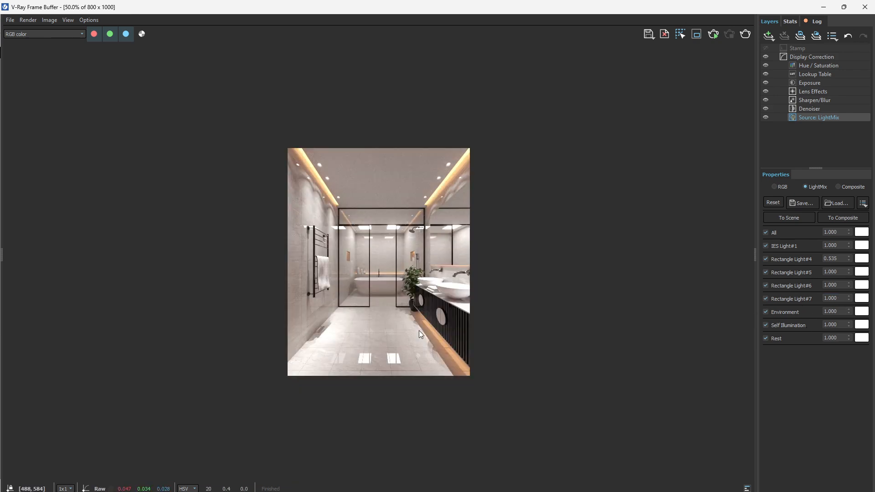
pyautogui.scroll(2, 379, 341)
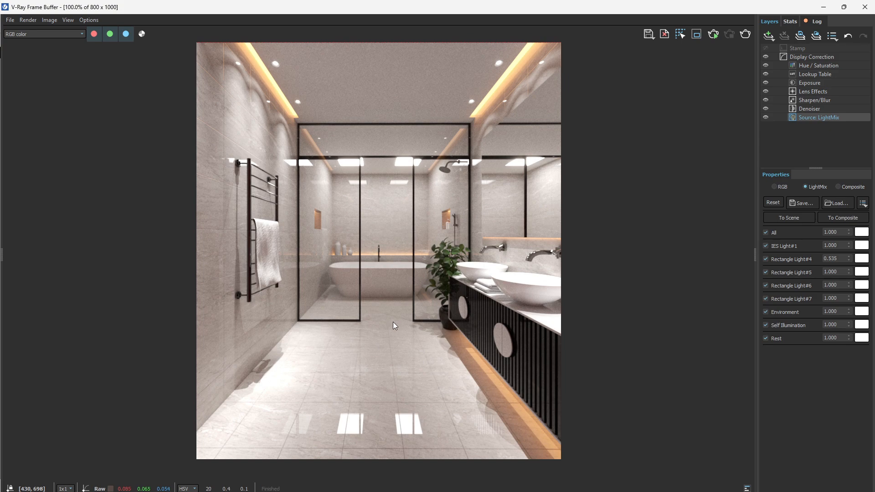
pyautogui.scroll(3, 475, 314)
pyautogui.scroll(-3, 409, 302)
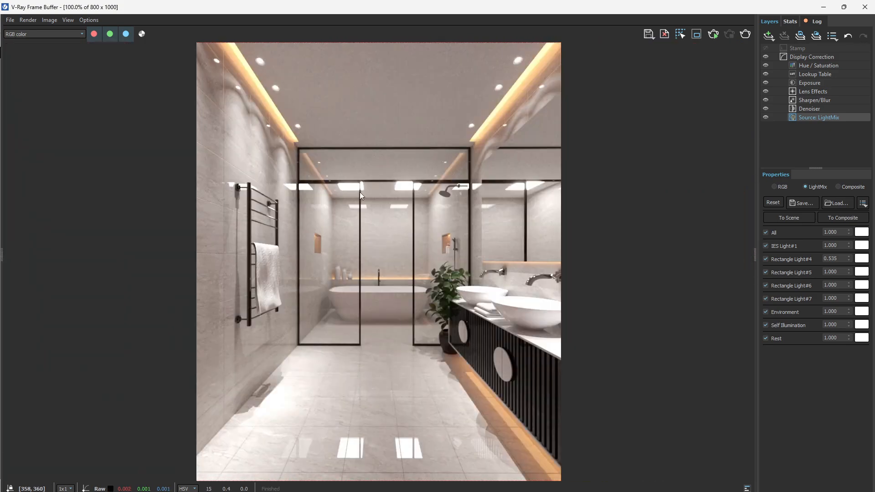